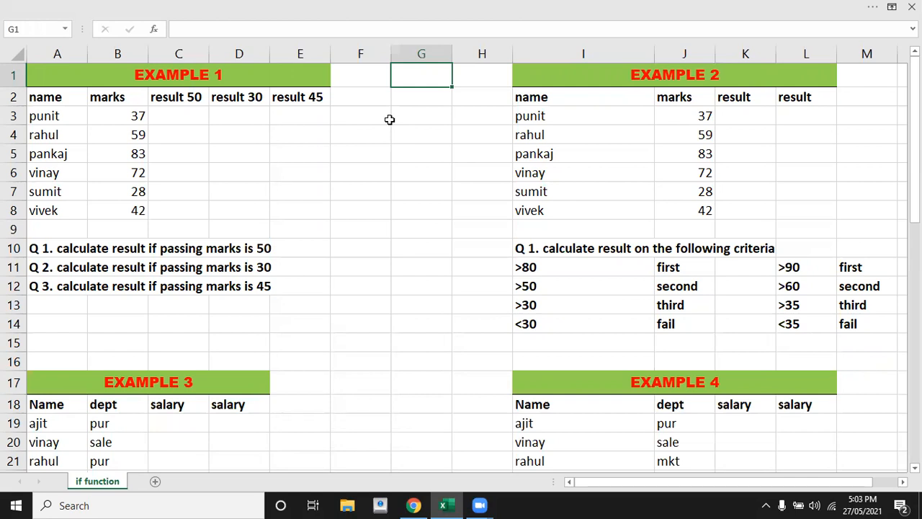
click(342, 133)
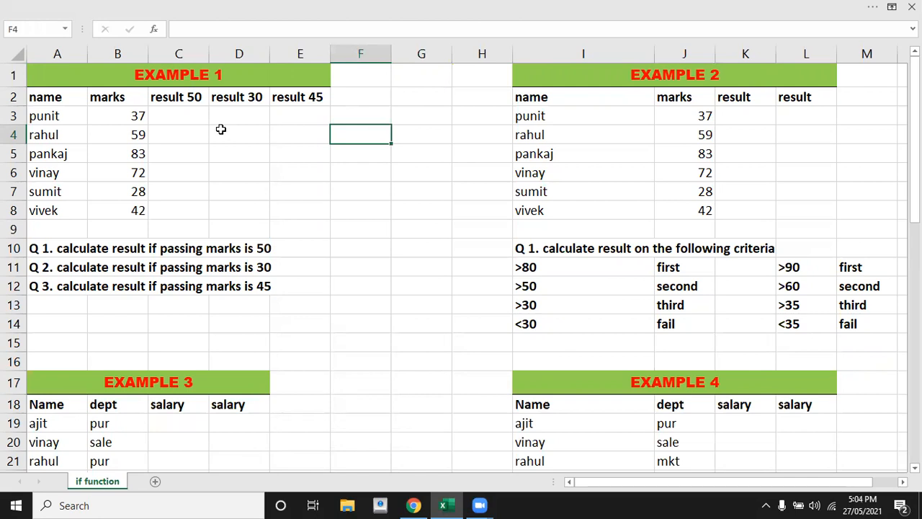
click(197, 117)
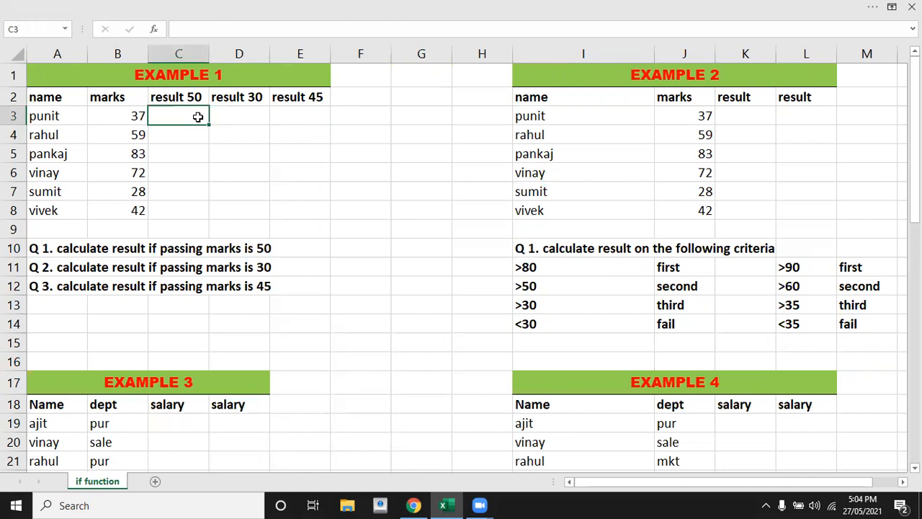
click(255, 153)
click(203, 117)
Step: List the IF function arguments "logical test", "value if true" and "value if false" in cells G3 to G5
click(404, 120)
text(logicla)
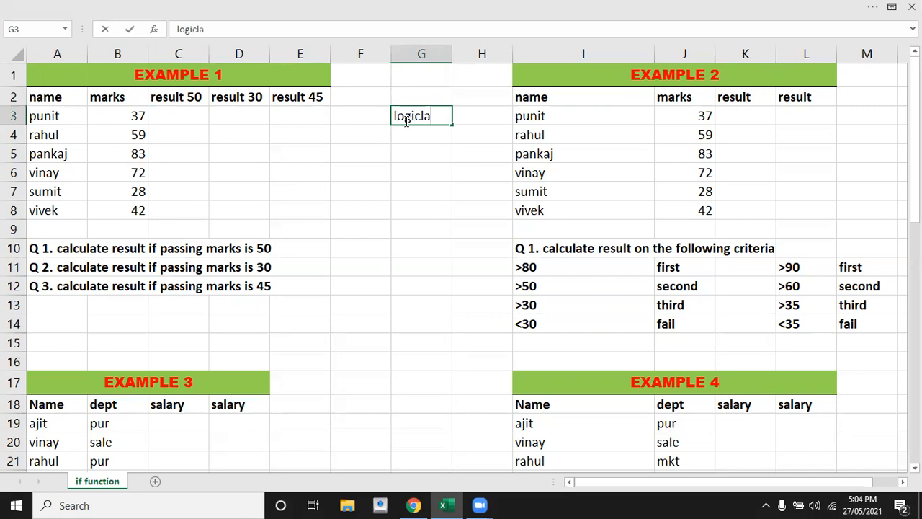
key(BackSpace)
key(BackSpace)
text(al test)
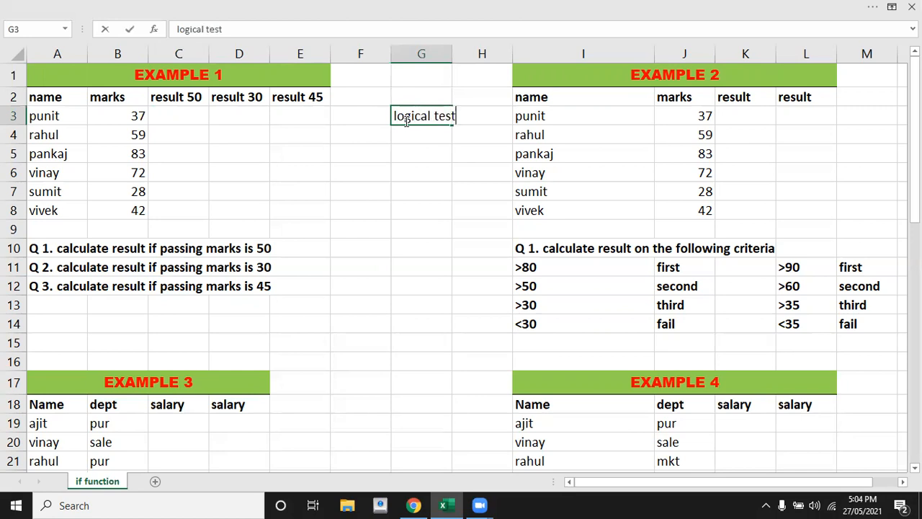
key(Return)
text(value if true)
key(Return)
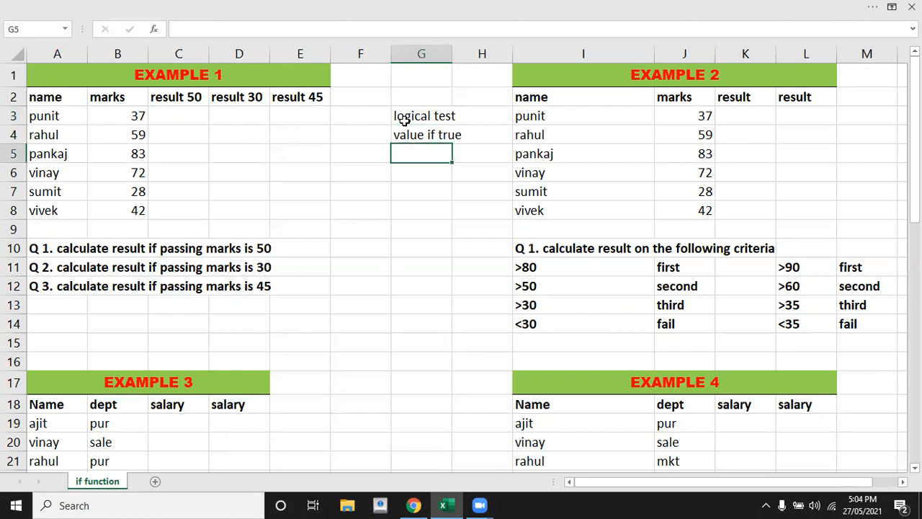
text(value if false)
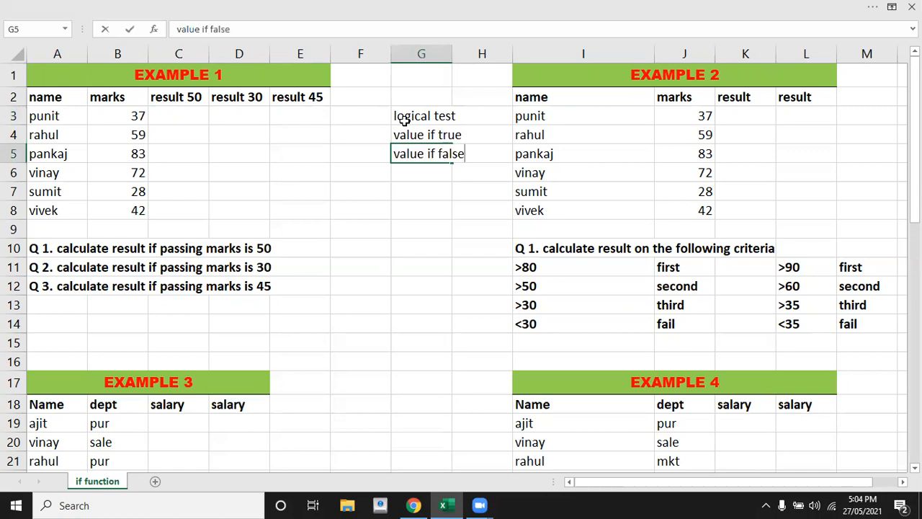
key(Return)
Step: Review the IF argument notes in G3:G5 alongside the first student's name, marks and result cells in Example 1
click(280, 115)
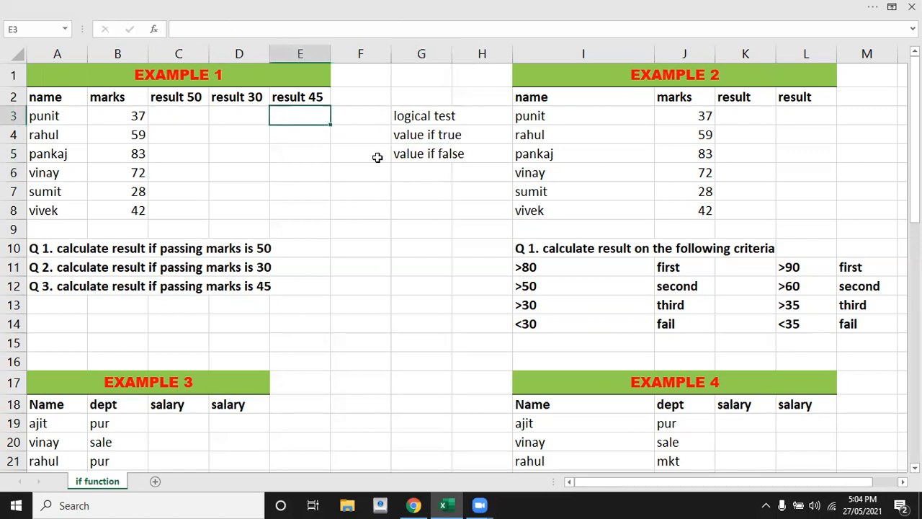
click(440, 115)
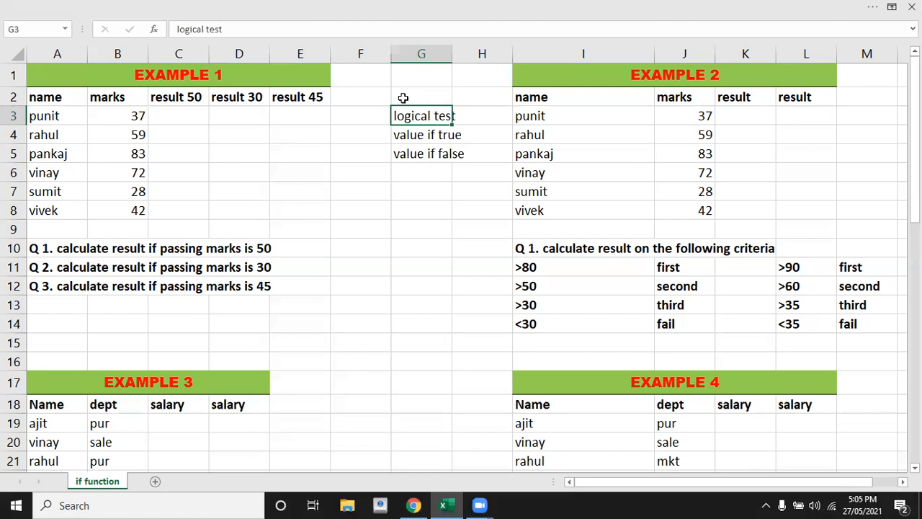
click(408, 135)
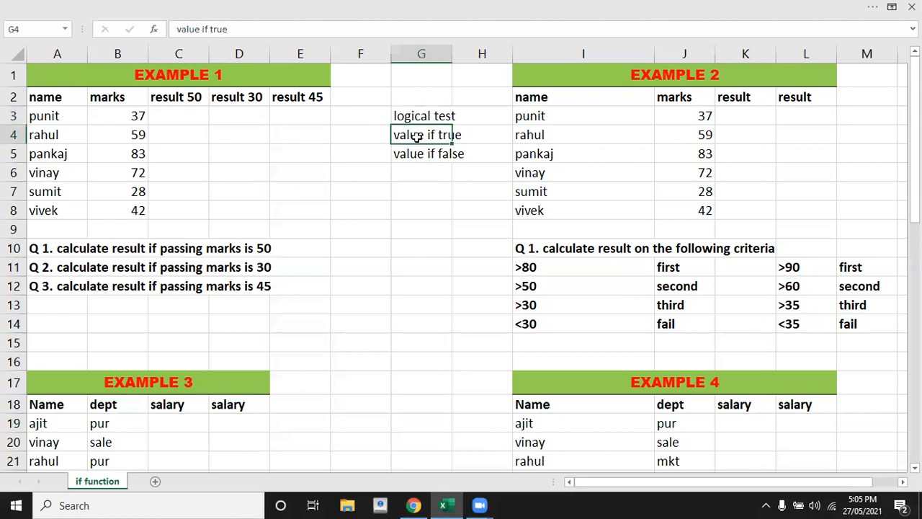
click(411, 117)
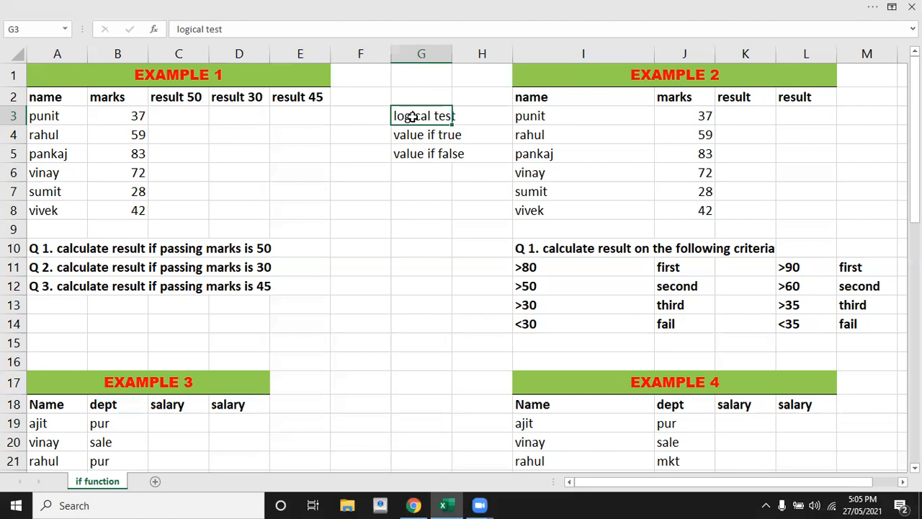
click(403, 160)
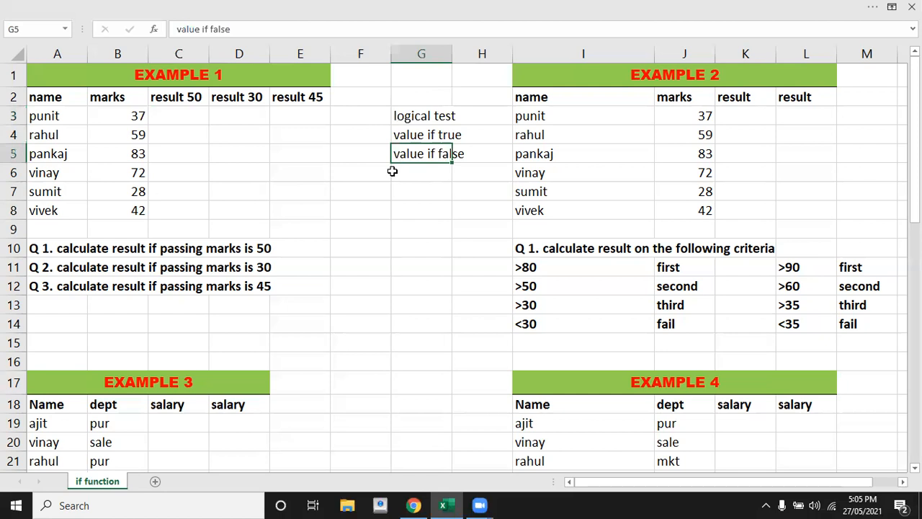
click(393, 174)
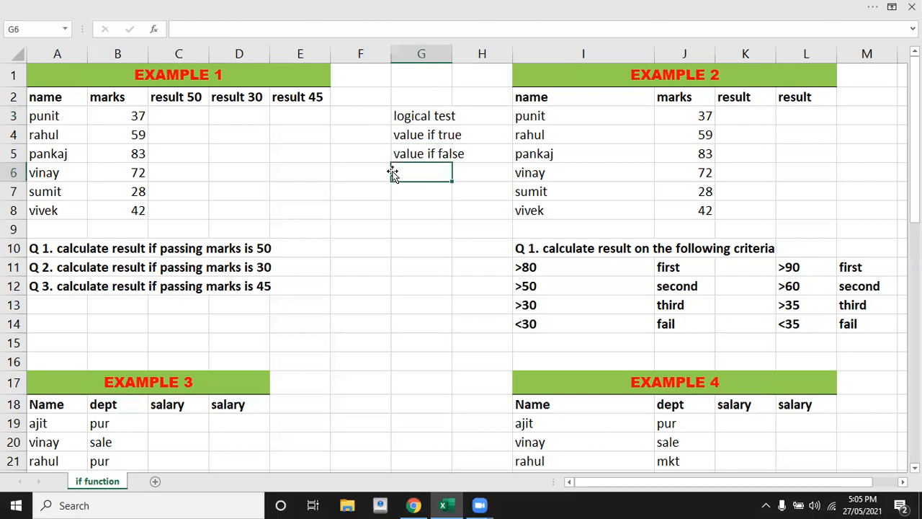
click(255, 149)
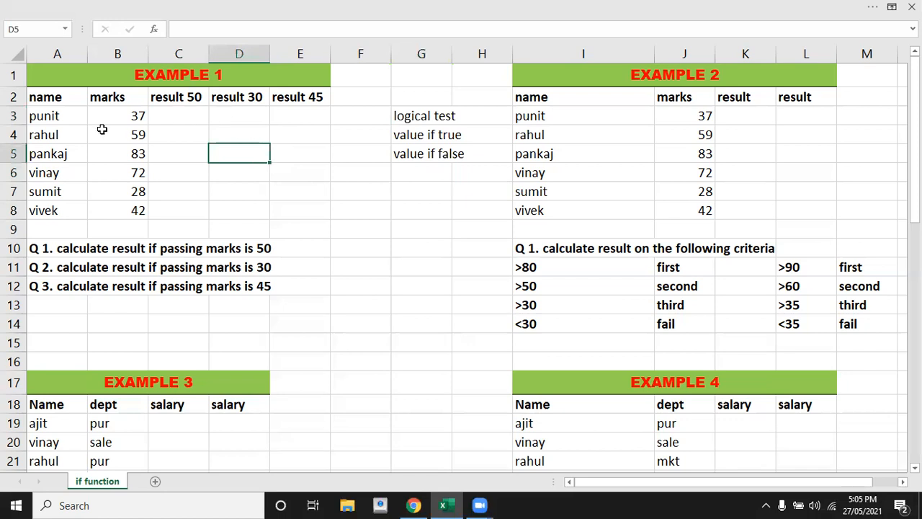
click(54, 120)
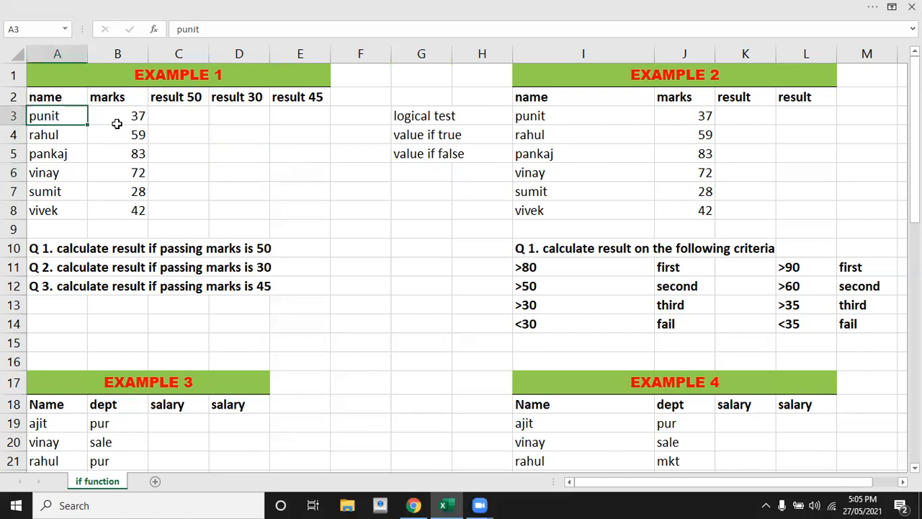
click(180, 124)
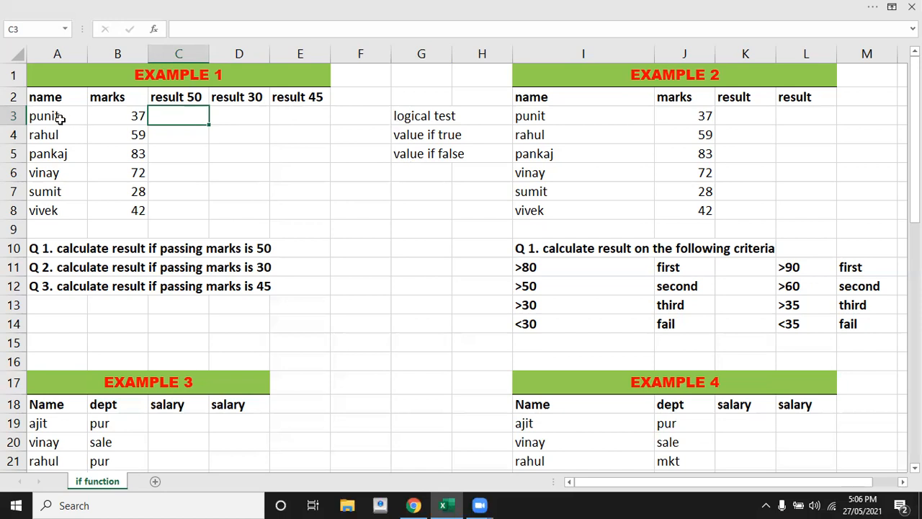
click(123, 116)
click(180, 114)
click(406, 151)
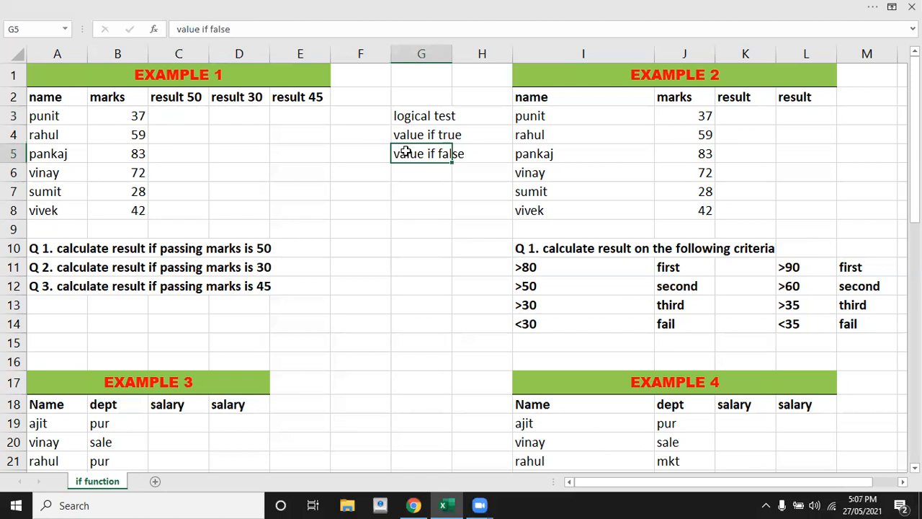
Step: Start an IF formula in C3 of the result 50 column with the logical test B3>50
click(198, 118)
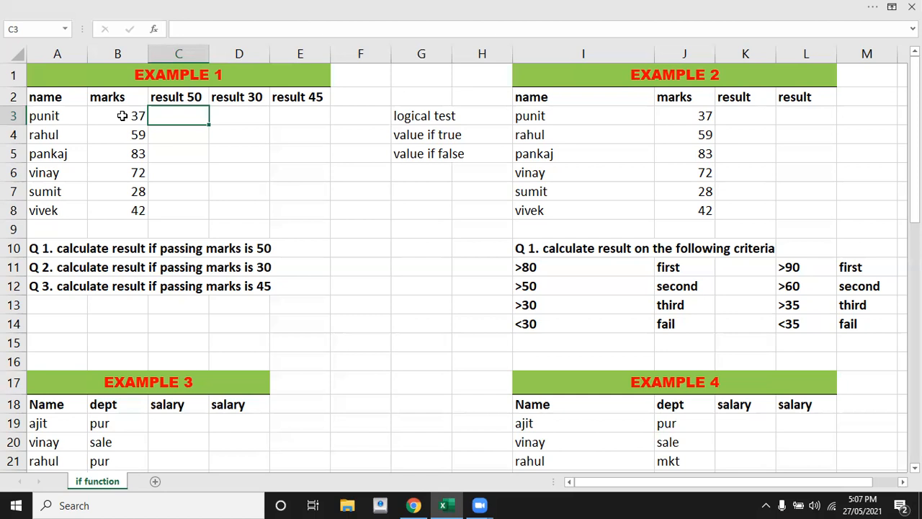
text(=if)
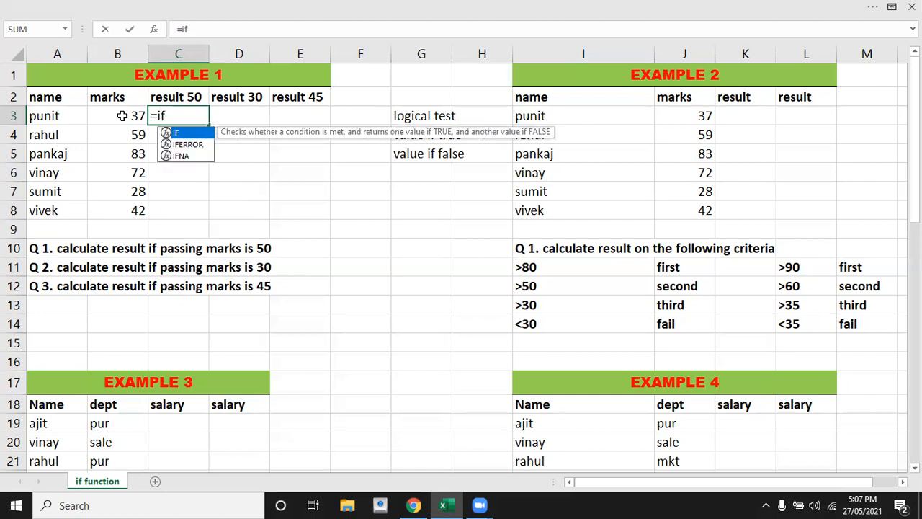
text(()
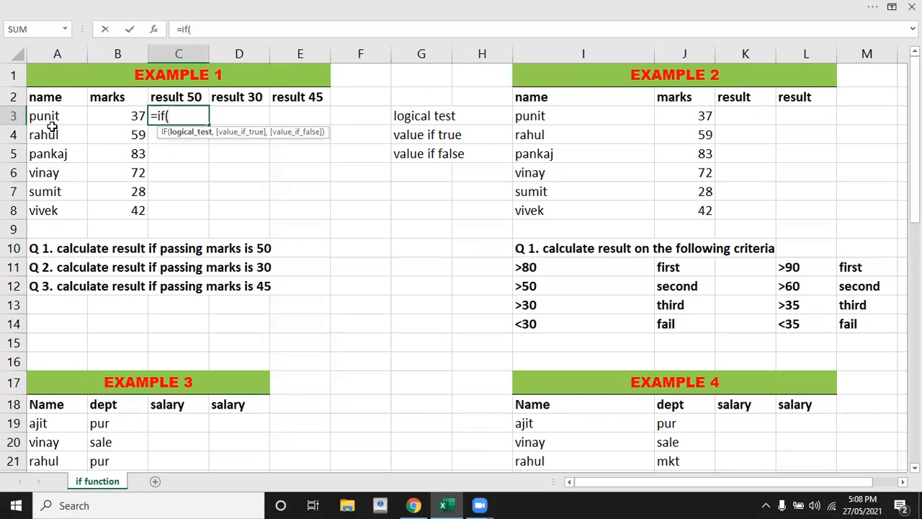
click(124, 115)
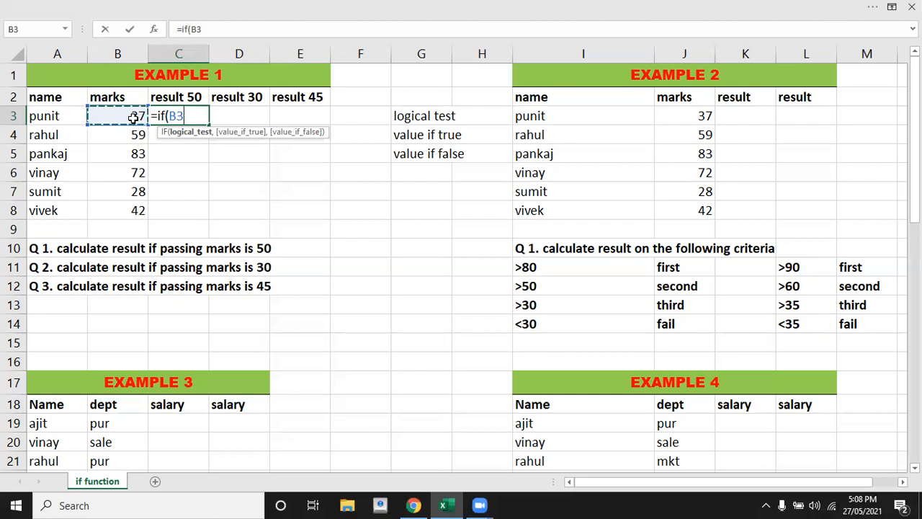
text(>)
text(5)
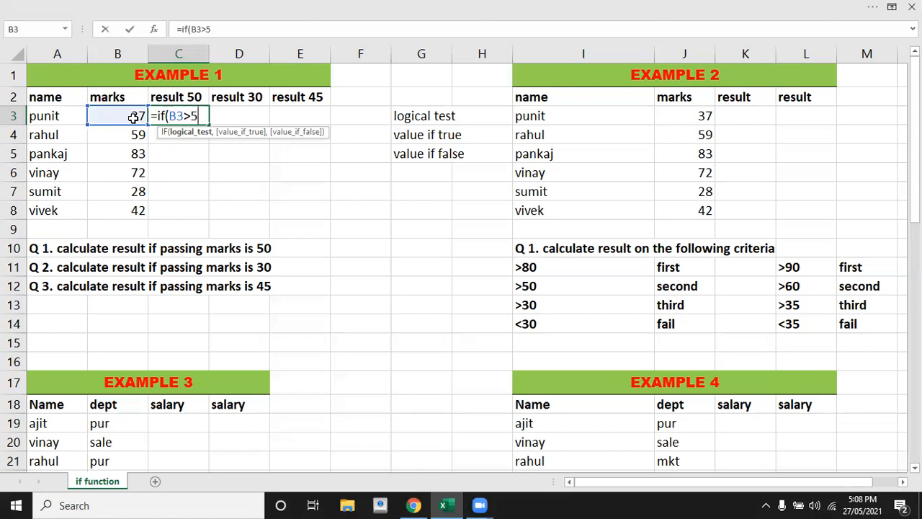
text(0)
text(,)
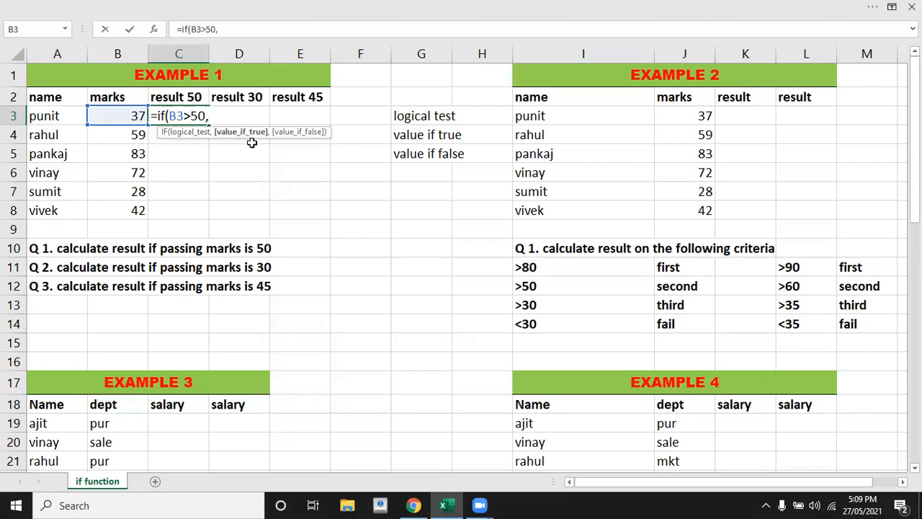
Step: Complete the C3 formula so it returns "pass" when the test is true and "fail" when it is false
text("pass",)
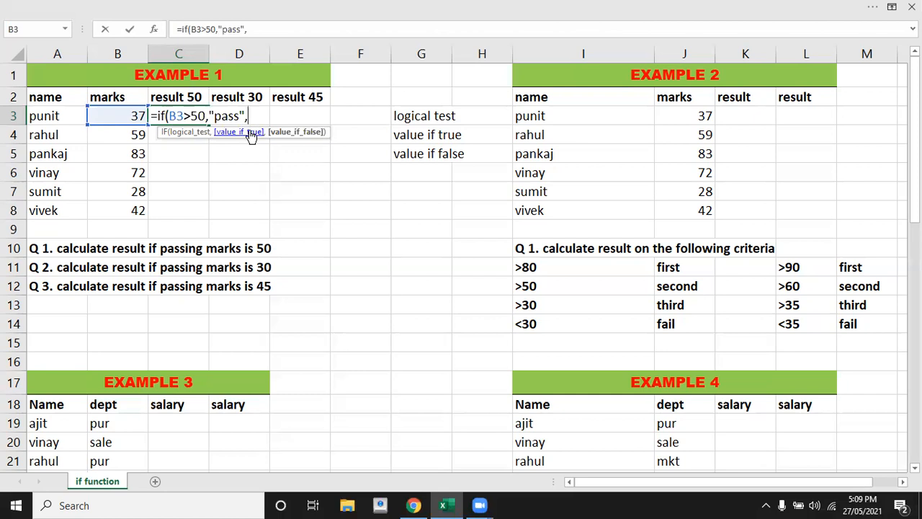
text(")
text(failed)
key(BackSpace)
key(BackSpace)
key(BackSpace)
key(BackSpace)
text(il")
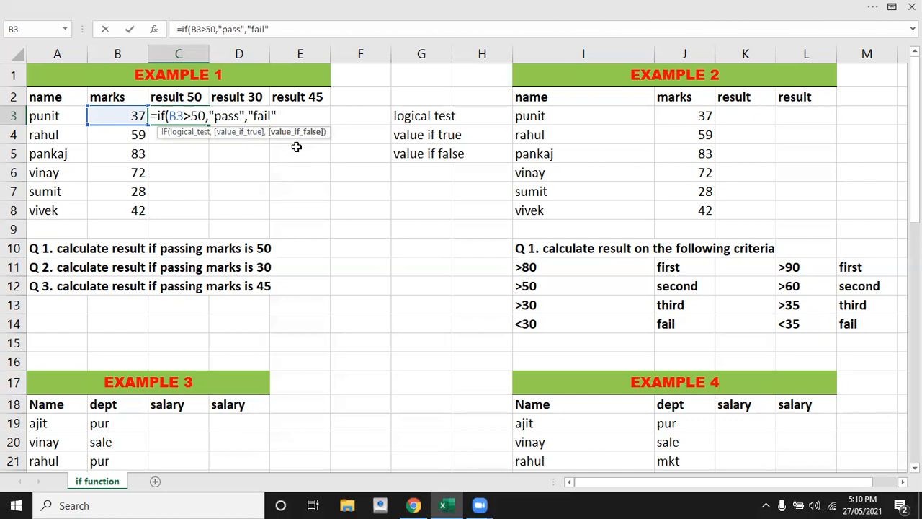
text())
key(Return)
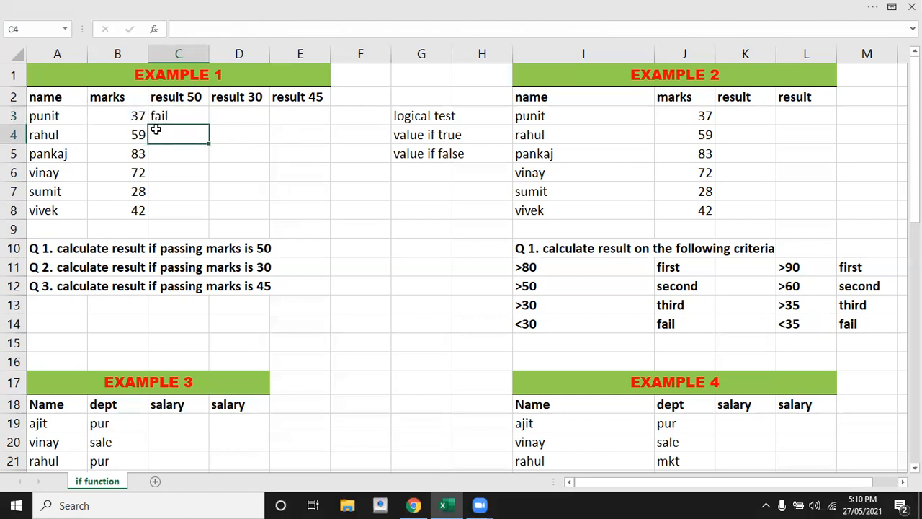
Step: Fill the C3 formula down through C8 and check the results against the marks in column B
click(124, 115)
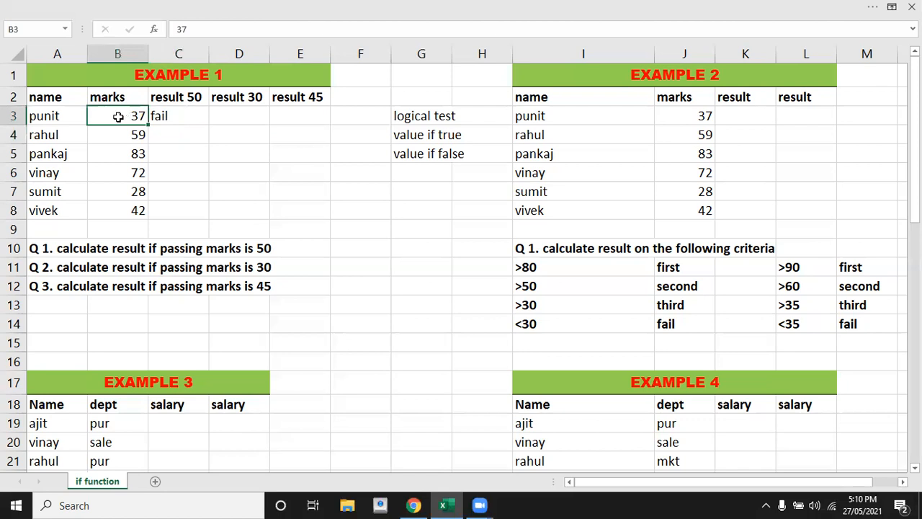
click(164, 115)
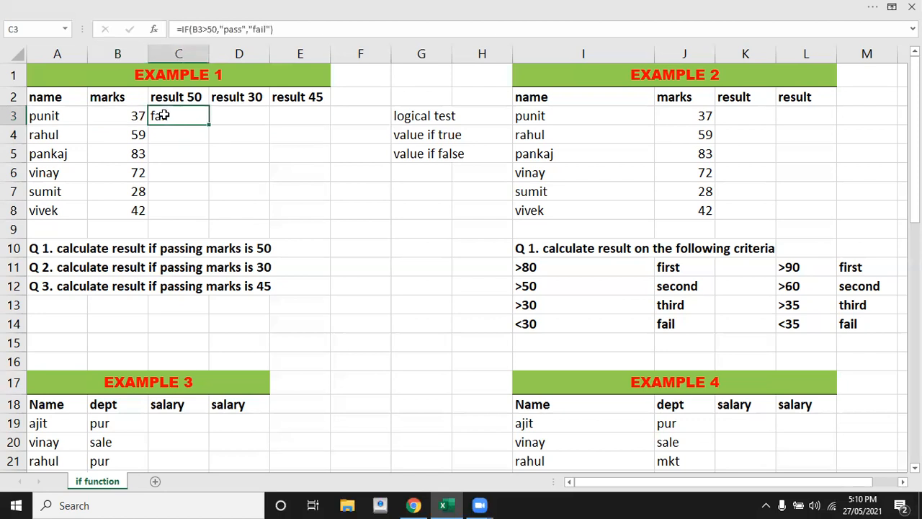
double_click(209, 124)
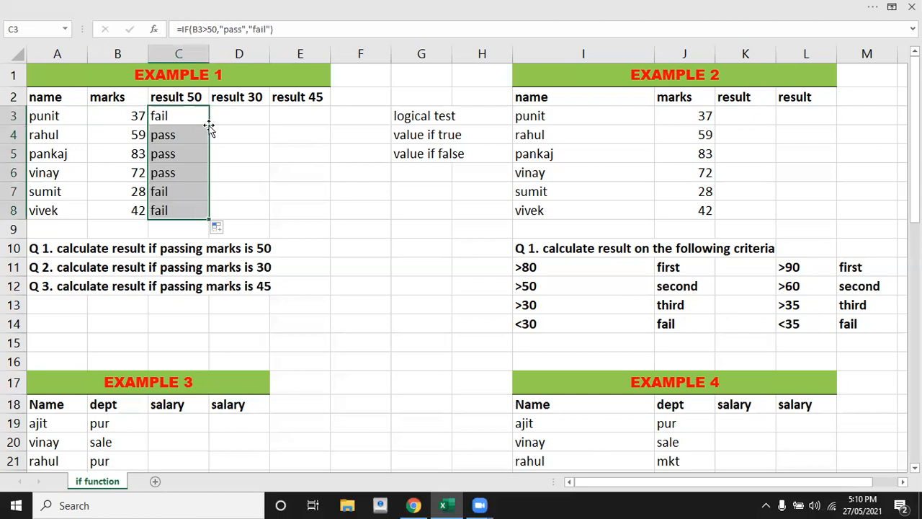
click(113, 139)
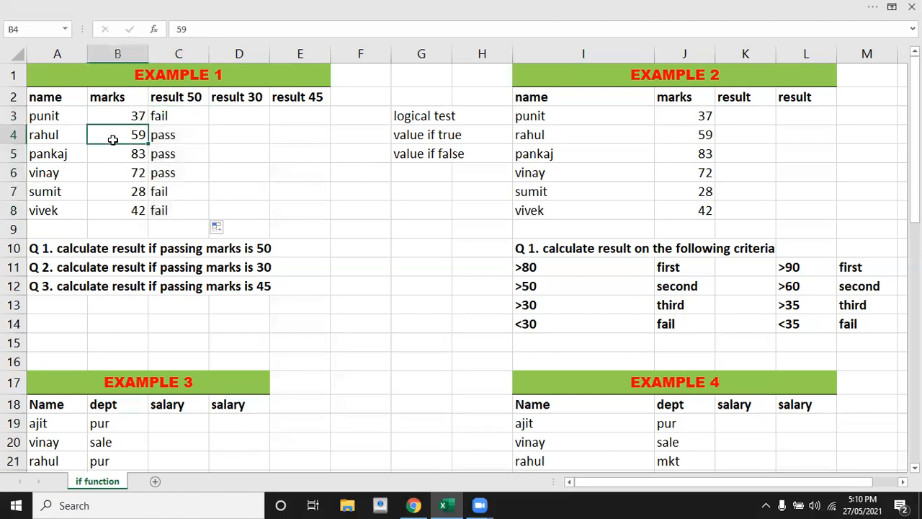
click(113, 153)
click(113, 170)
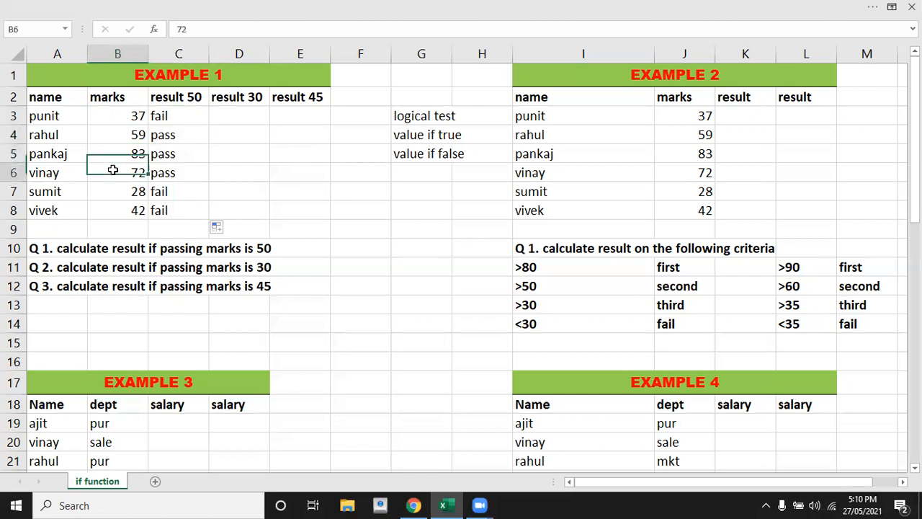
click(120, 190)
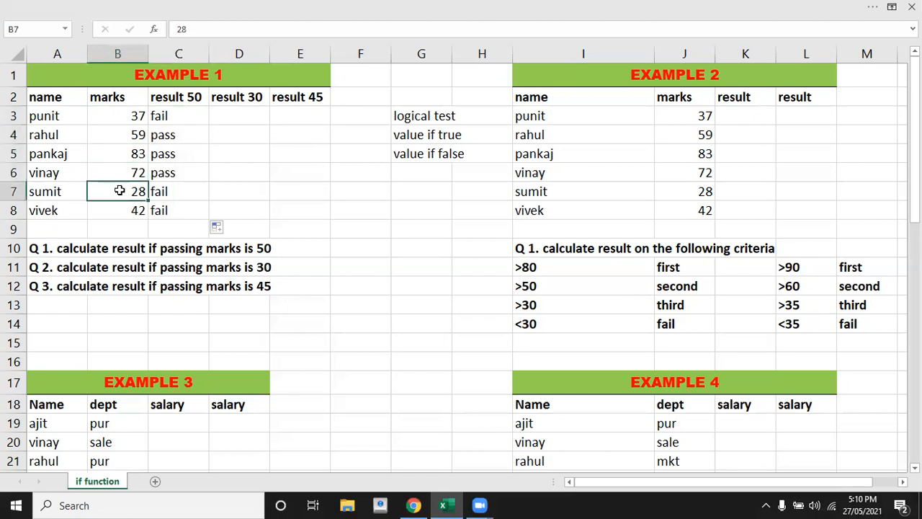
Step: Start an IF formula in D3 of the result 30 column with the logical test B3<30
click(218, 165)
click(217, 111)
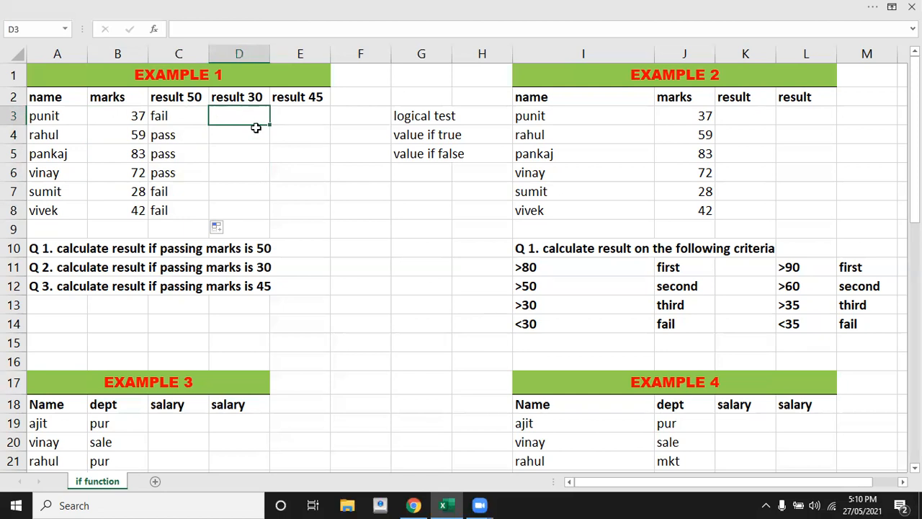
text(=)
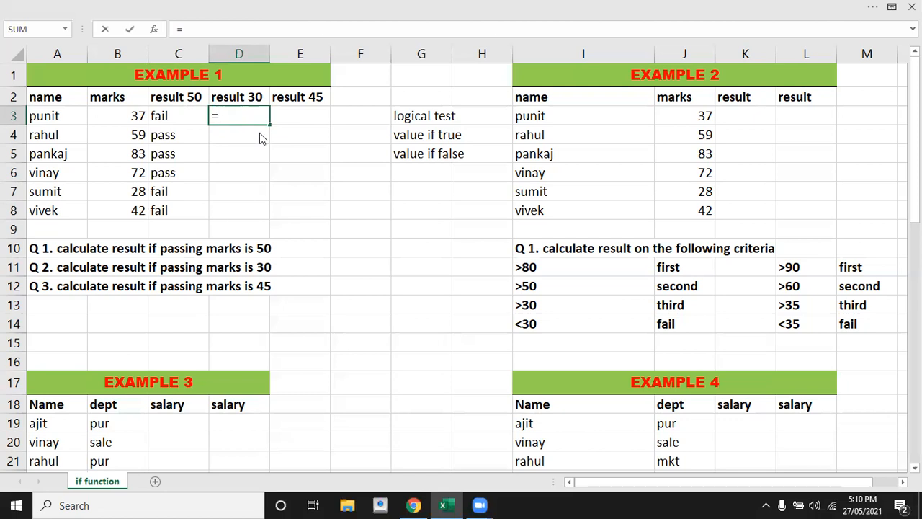
text(if)
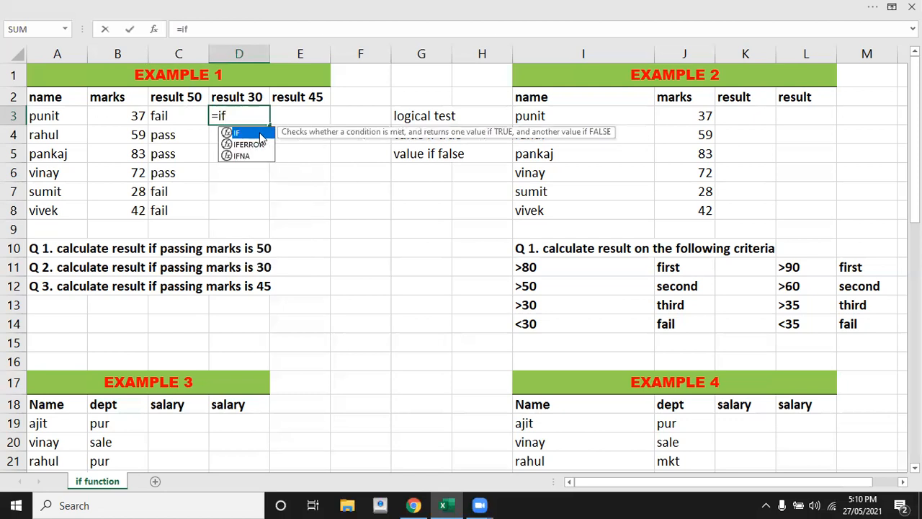
text(()
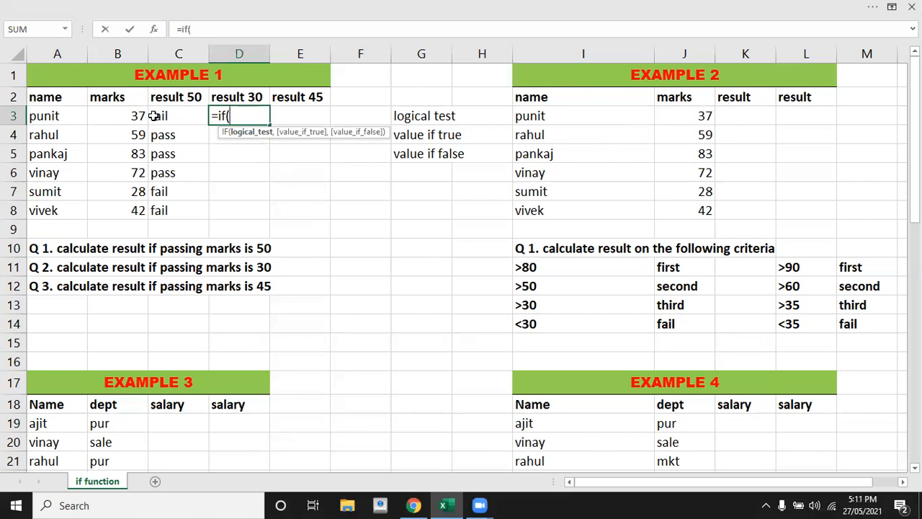
click(132, 117)
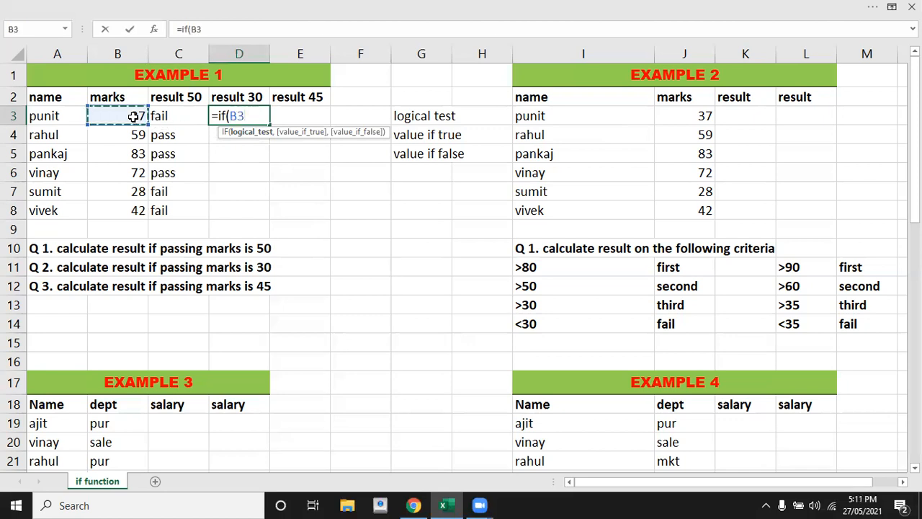
text(<30)
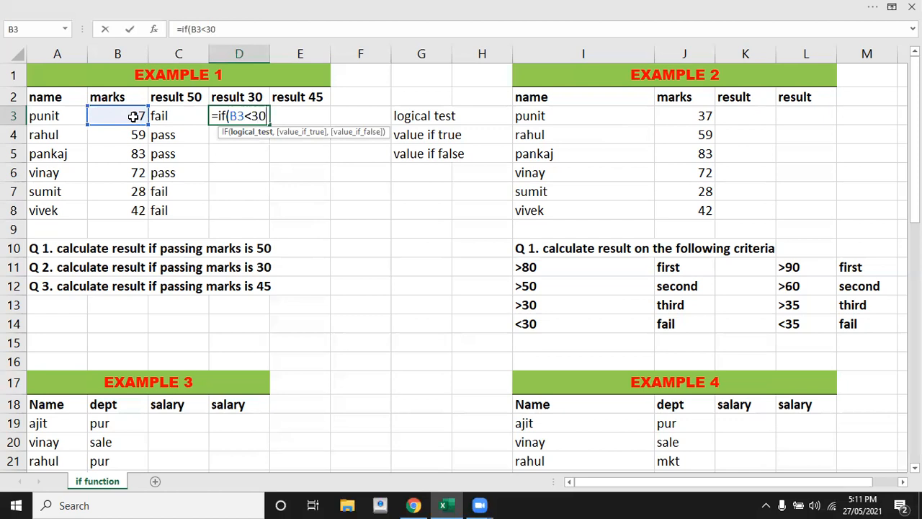
Step: Complete the D3 formula so it returns "fail" when the test is true and "pass" when it is false
text(,)
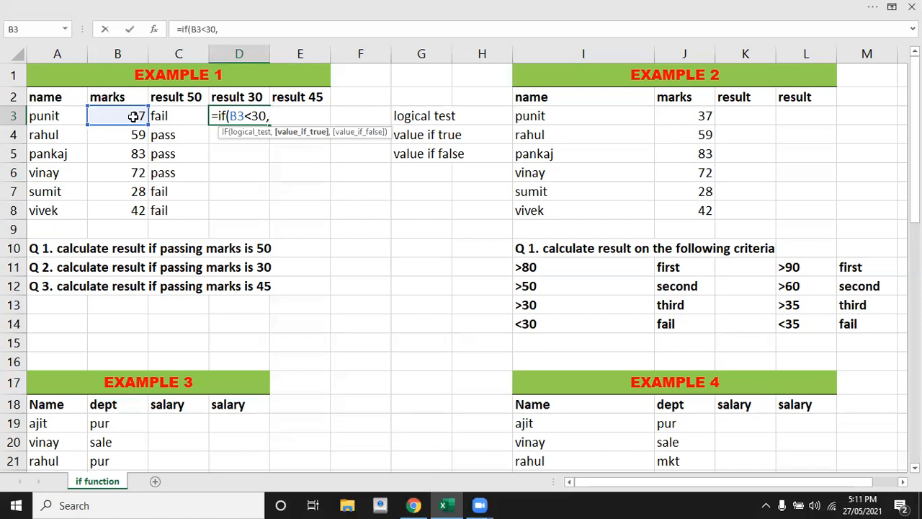
text("fail")
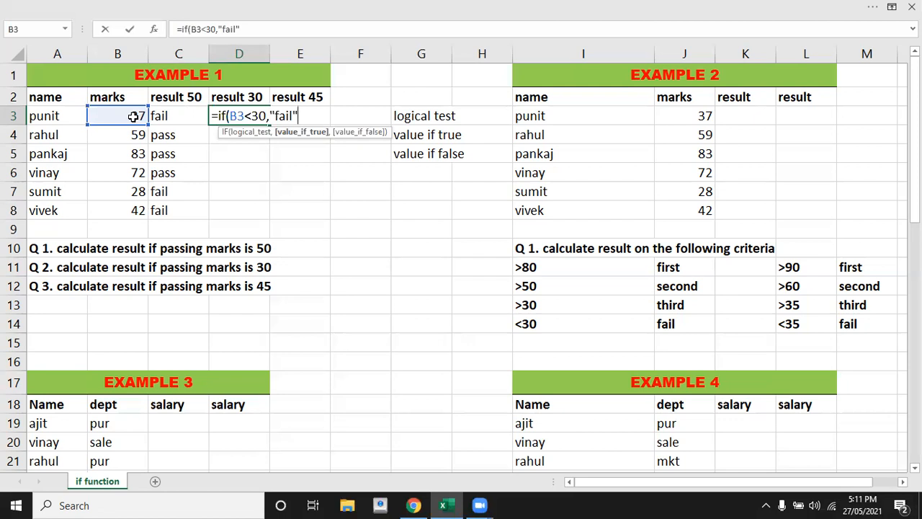
text(,)
text("pa)
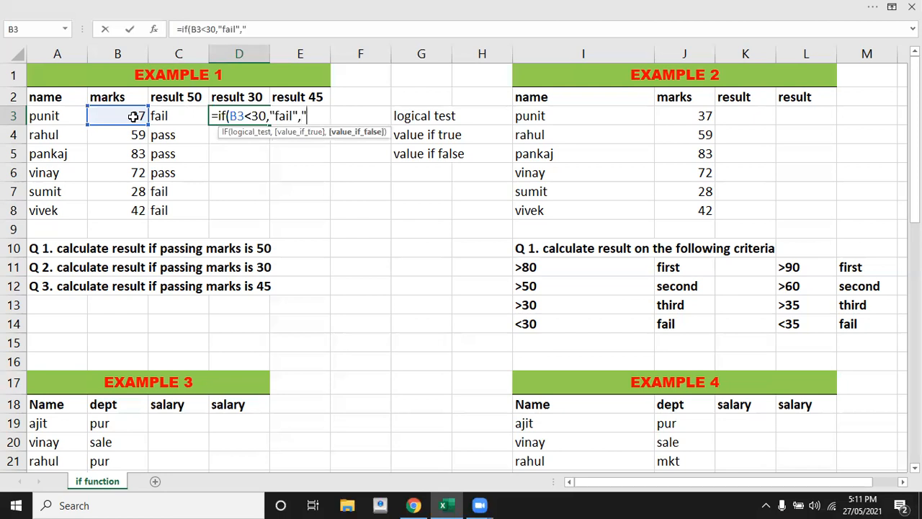
text(ss"))
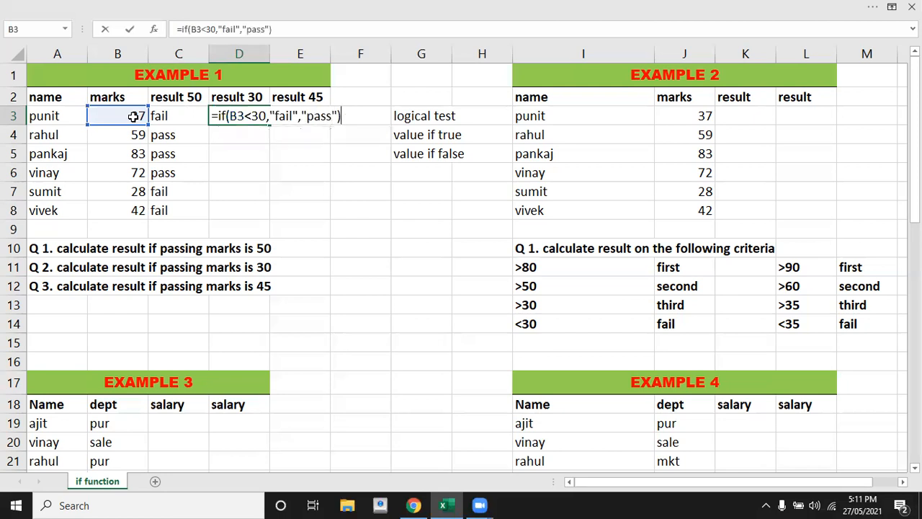
key(Return)
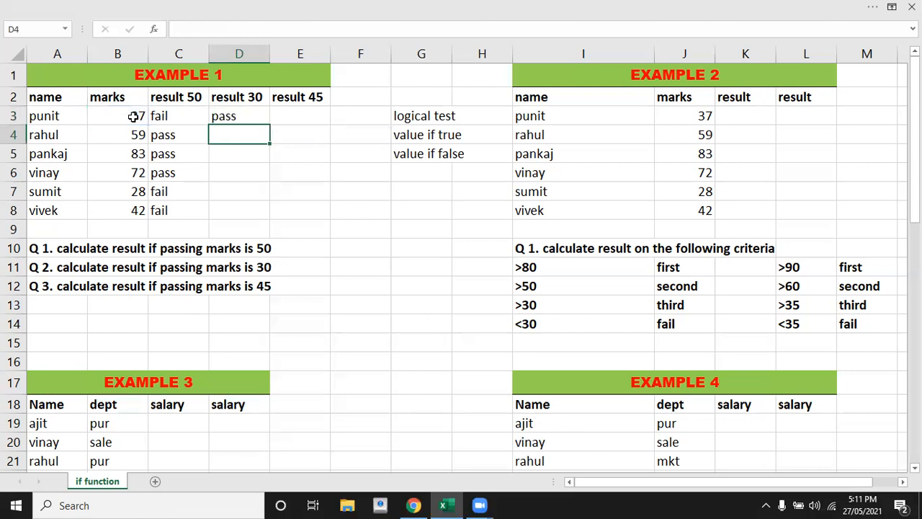
Step: Check the D3 result against the marks in B3 and fill the formula down through D8
click(243, 118)
click(119, 119)
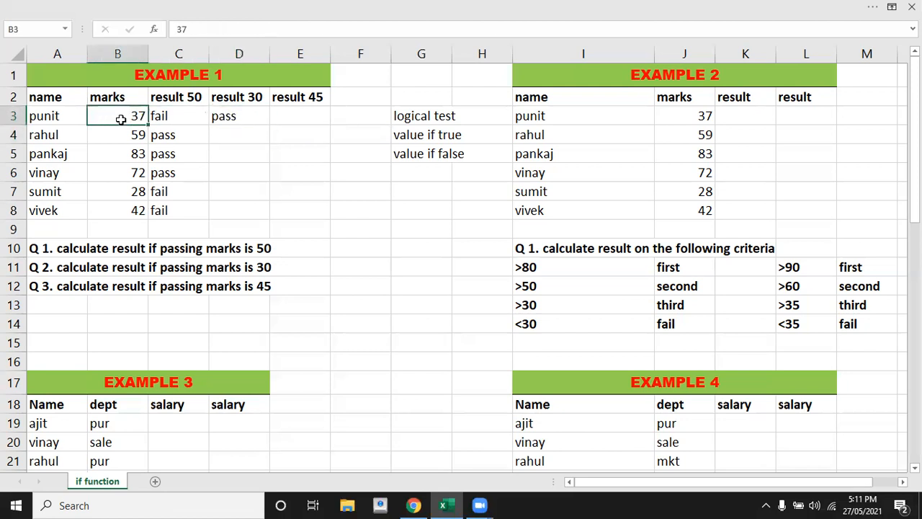
click(234, 118)
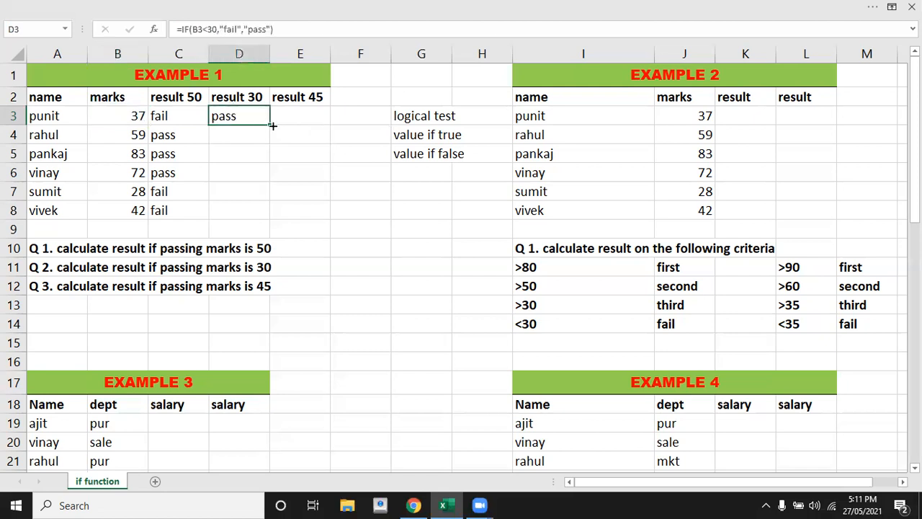
double_click(268, 124)
Step: Enter the formula =IF(B3>45,"pass","fail") in E3 of the result 45 column
click(295, 114)
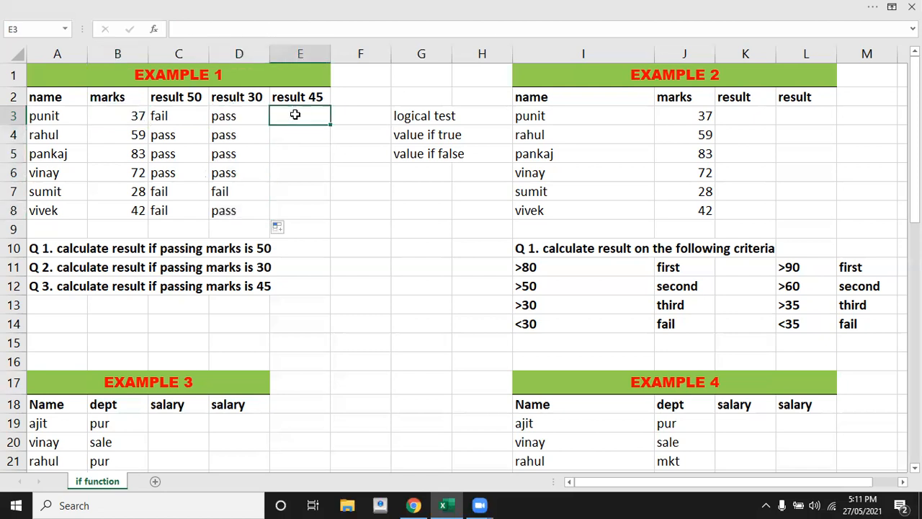
text(=)
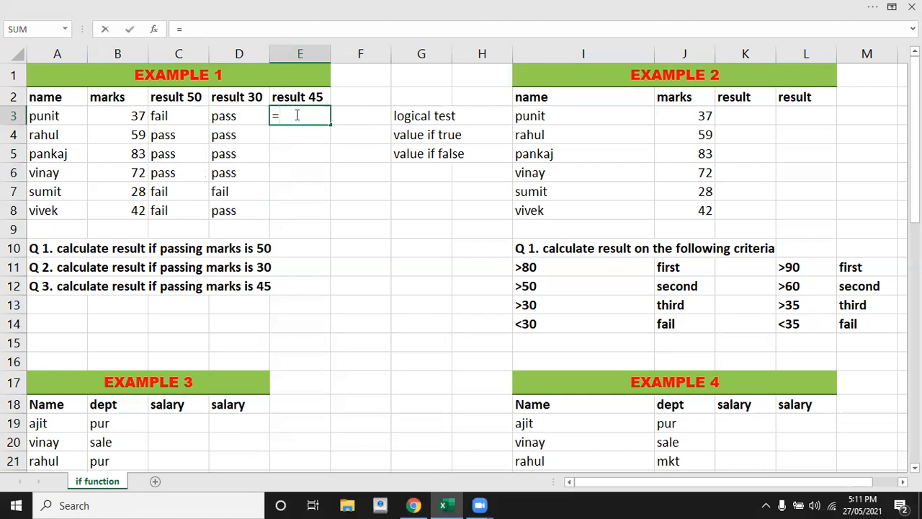
text(if()
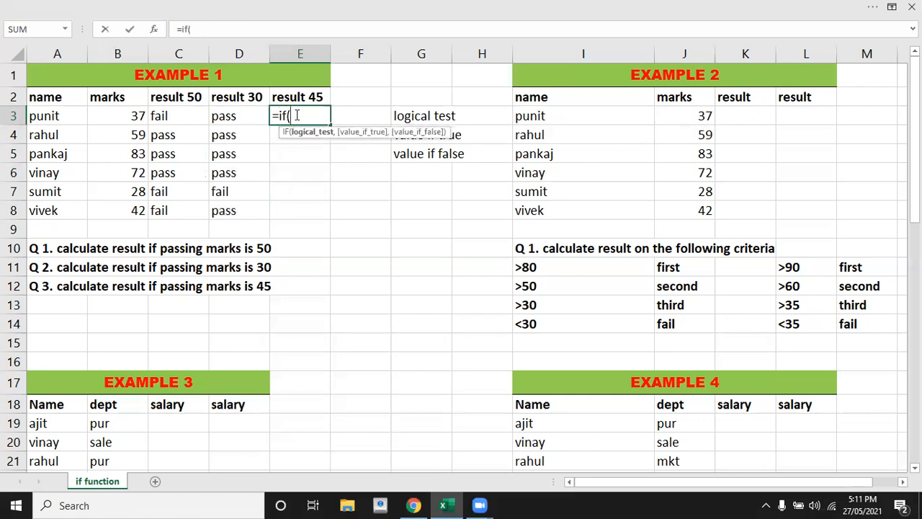
key(Left)
key(Left)
key(Left)
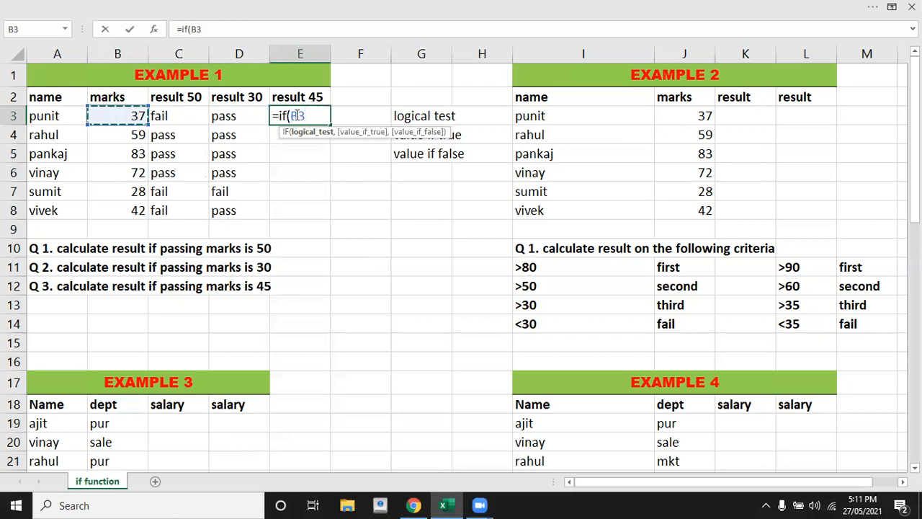
text(>45,"pass","f)
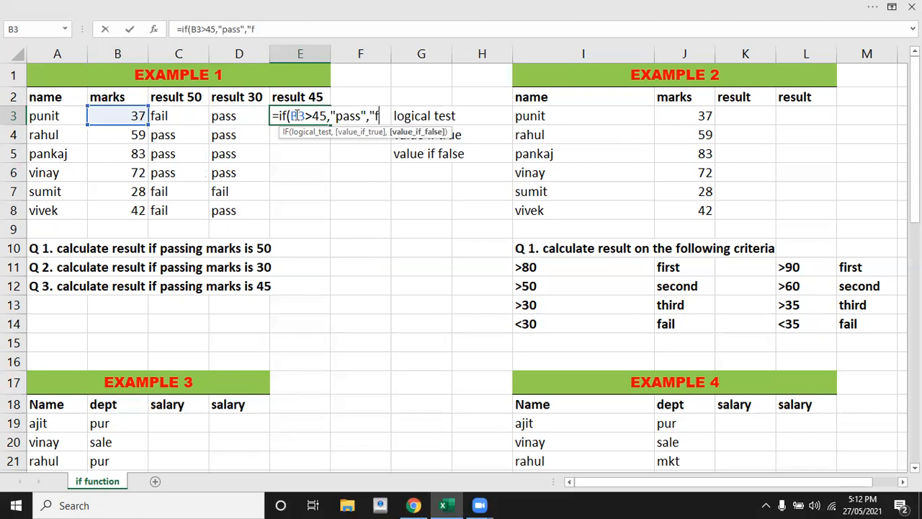
text(ail")
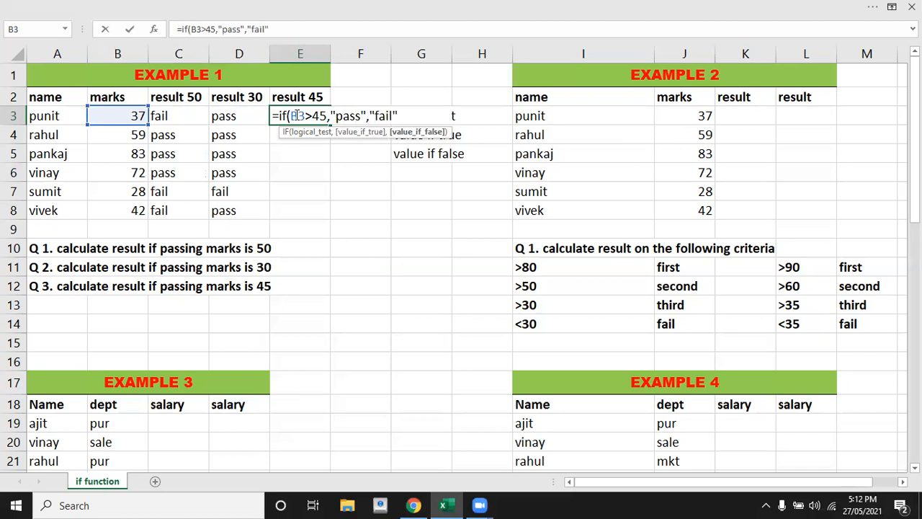
text())
key(Return)
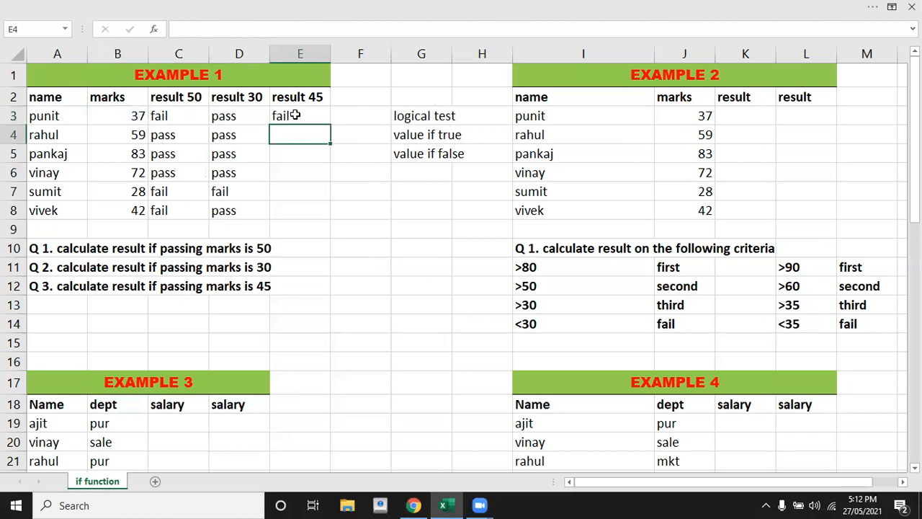
Step: Fill the E3 formula down through E8
click(295, 115)
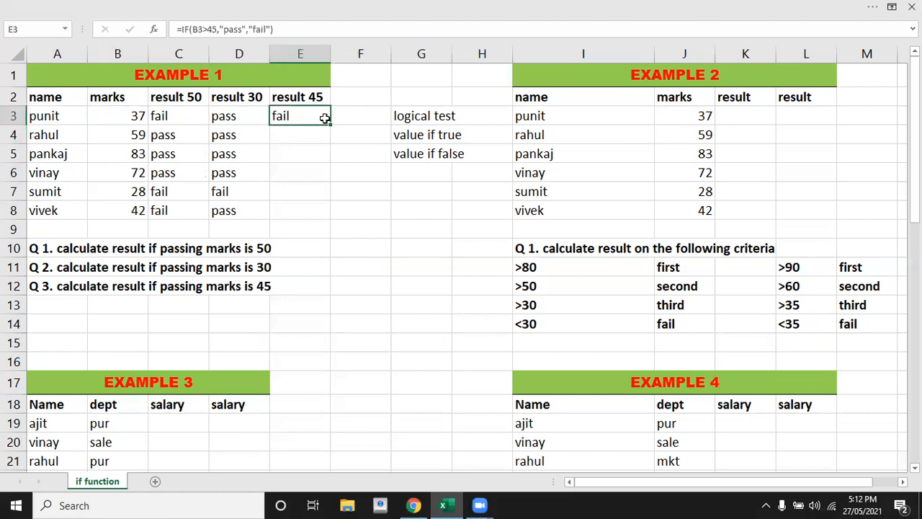
double_click(330, 125)
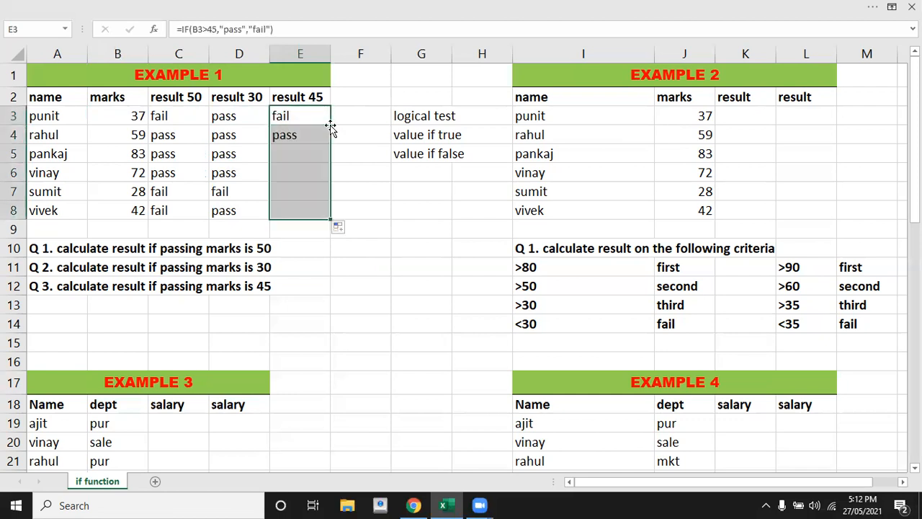
click(372, 176)
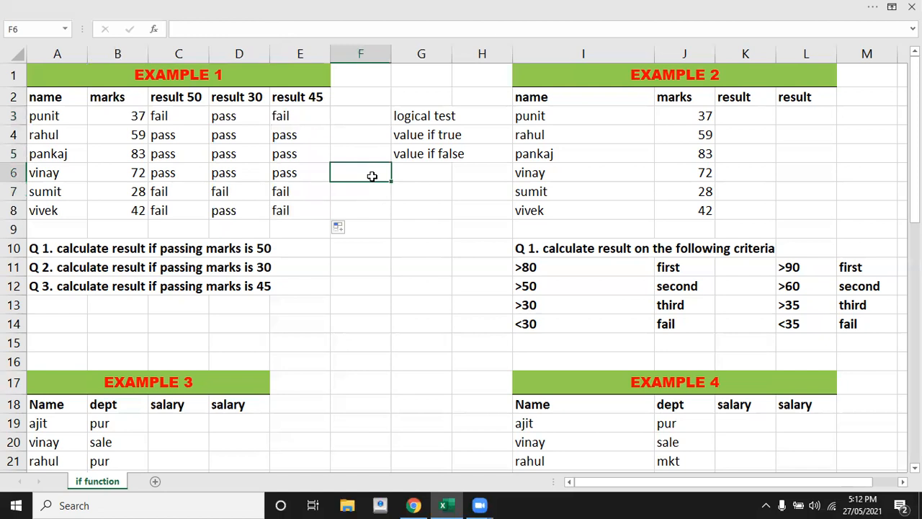
Step: Examine the result column header and the first student's row in the Example 2 table
key(Right)
key(Right)
key(Right)
key(Right)
key(Right)
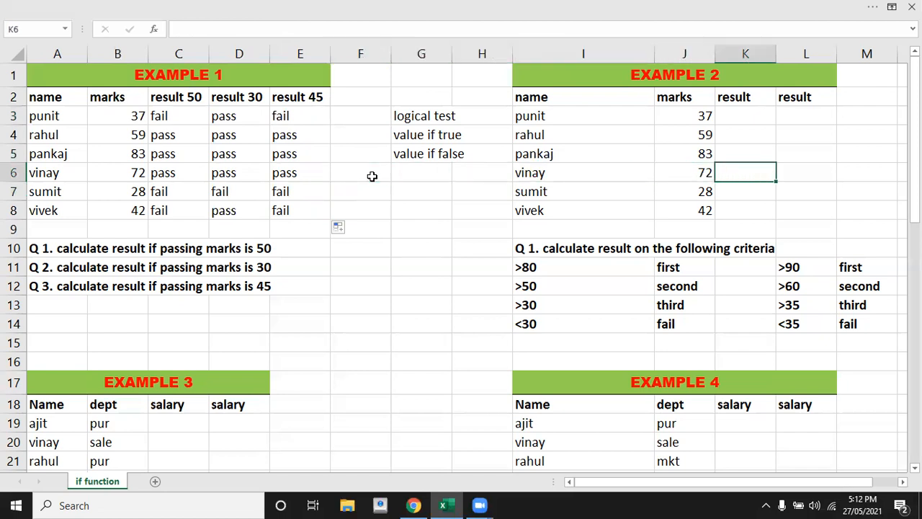
key(Up)
key(Up)
key(Up)
key(Up)
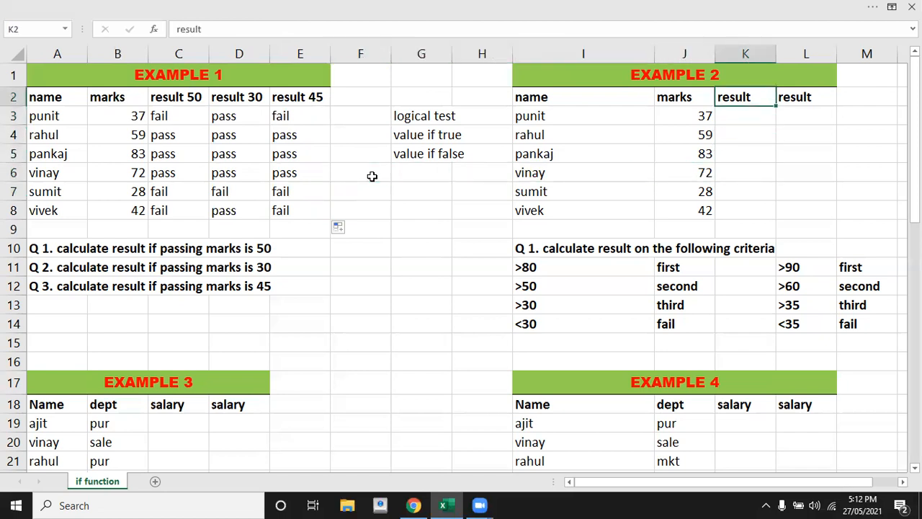
key(Down)
key(Left)
key(Left)
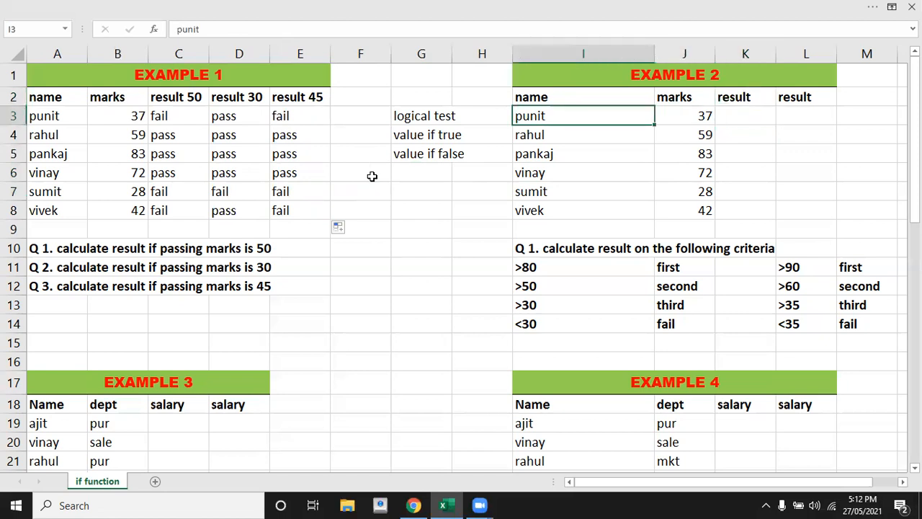
Step: Examine the Example 2 grading criteria in I11:J14, matching each marks threshold with its grade
key(Right)
key(Right)
key(Down)
key(Down)
key(Down)
key(Down)
key(Down)
key(Down)
key(Down)
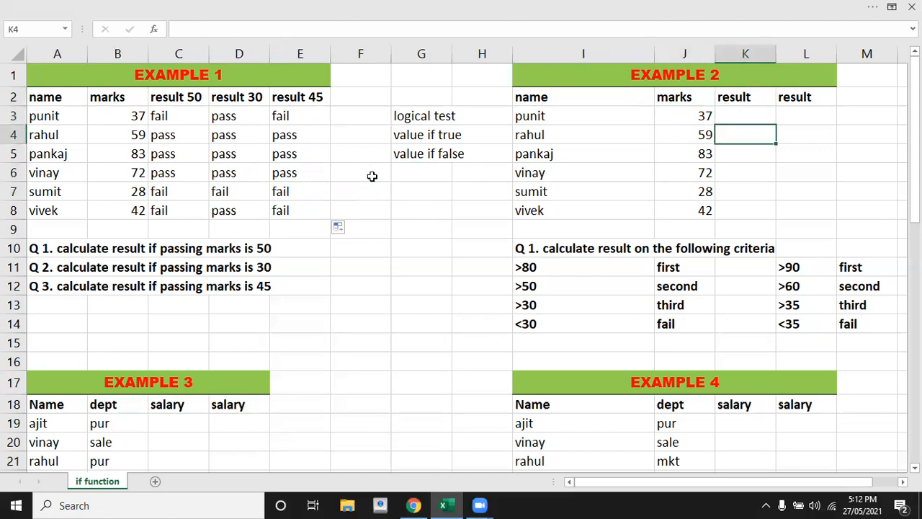
key(Left)
key(Left)
key(Left)
key(Down)
key(Down)
key(Right)
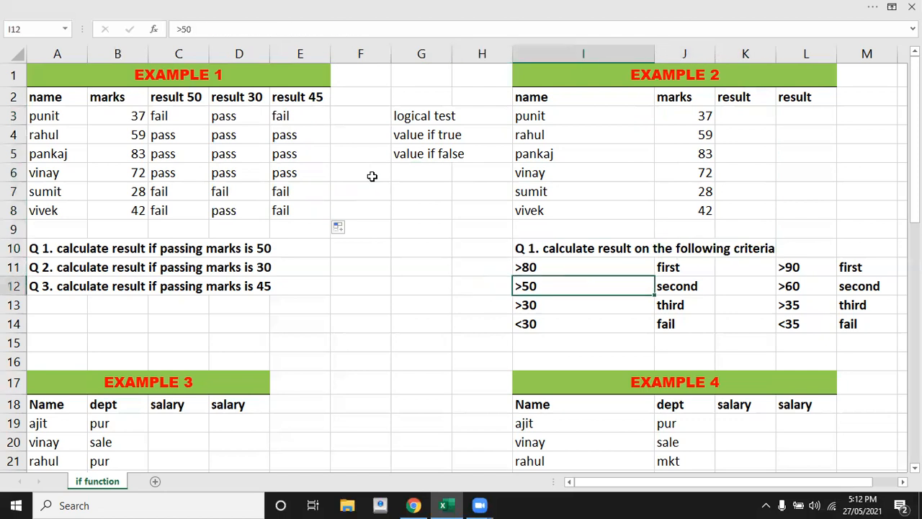
key(Up)
key(Right)
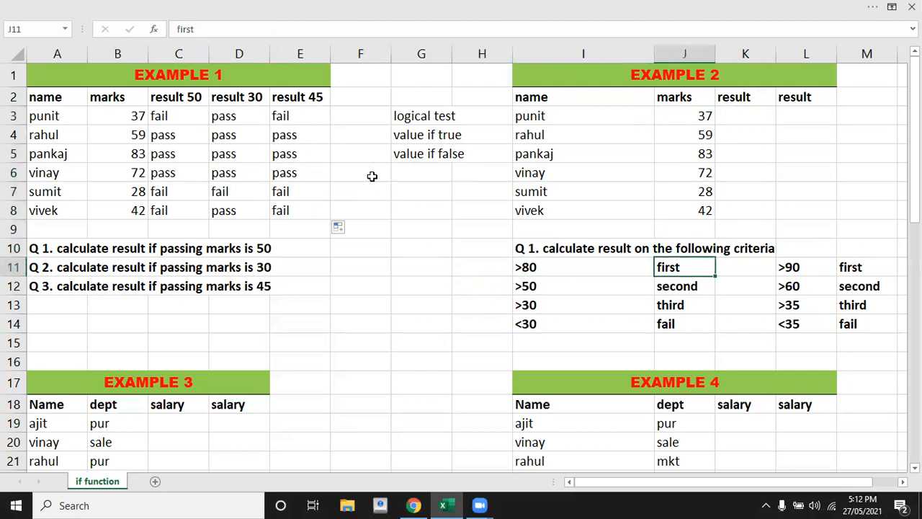
key(Left)
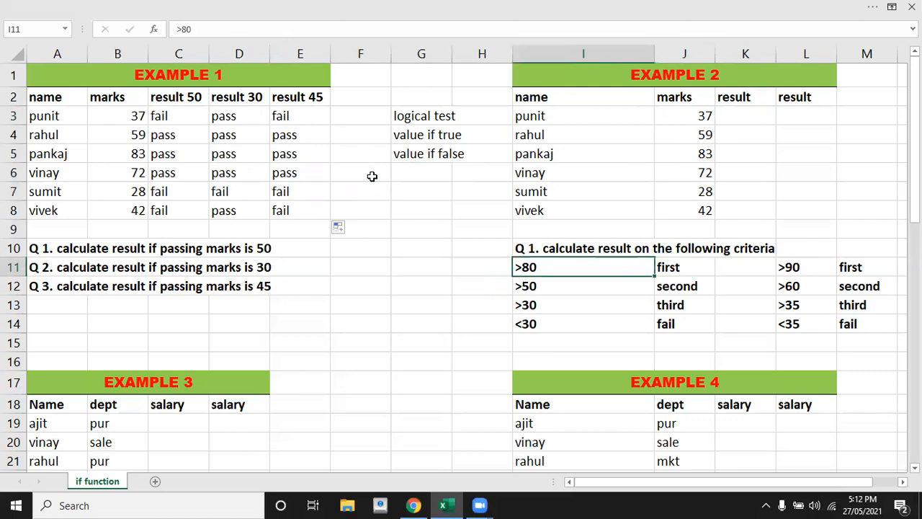
key(Right)
key(Left)
key(Down)
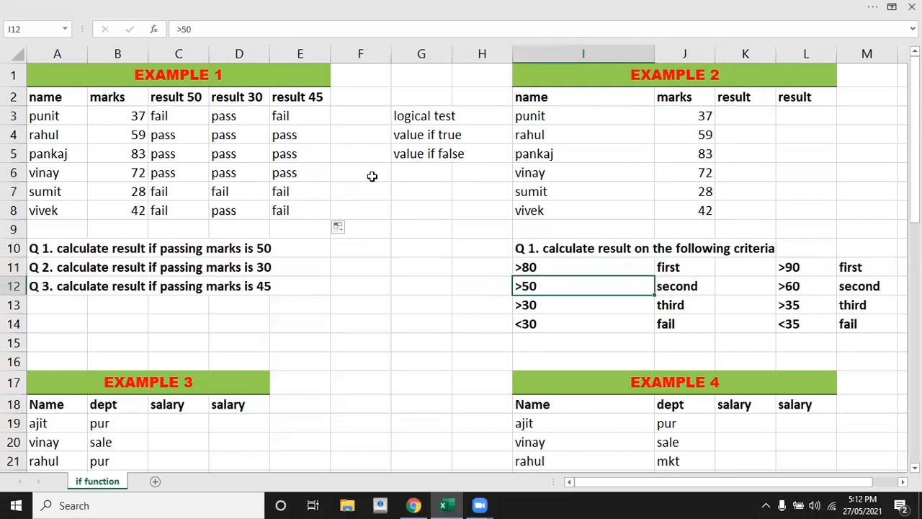
key(Right)
key(Left)
key(Down)
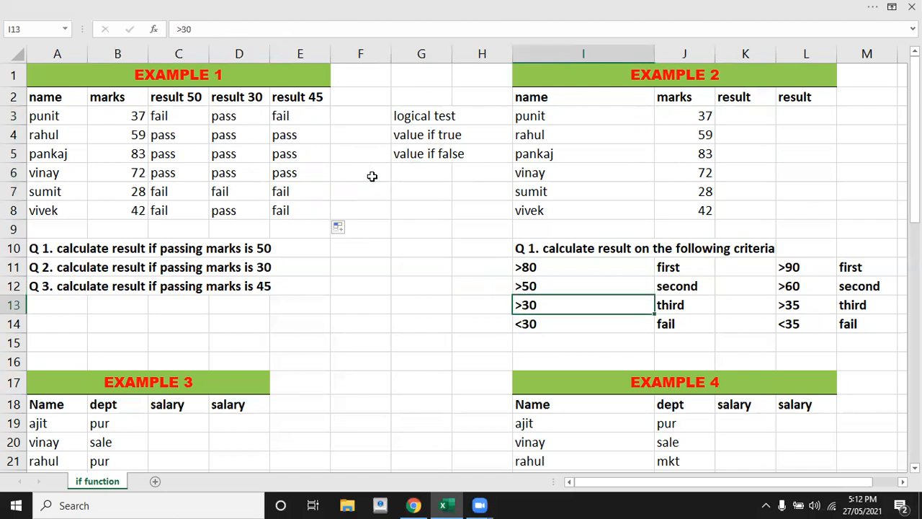
key(Right)
key(Down)
key(Left)
key(Right)
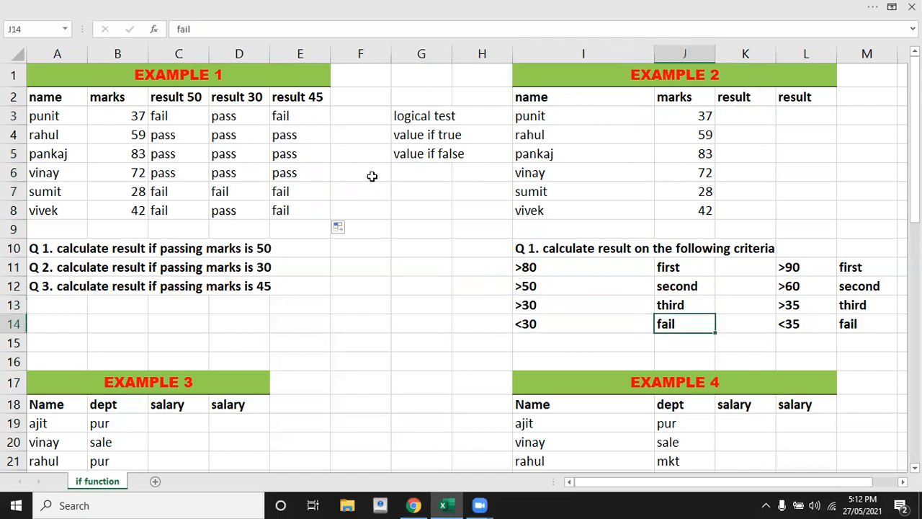
Step: Select K3, the first student's cell in the first result column of Example 2
key(Up)
key(Up)
key(Up)
key(Up)
key(Up)
key(Up)
key(Up)
key(Up)
key(Up)
key(Up)
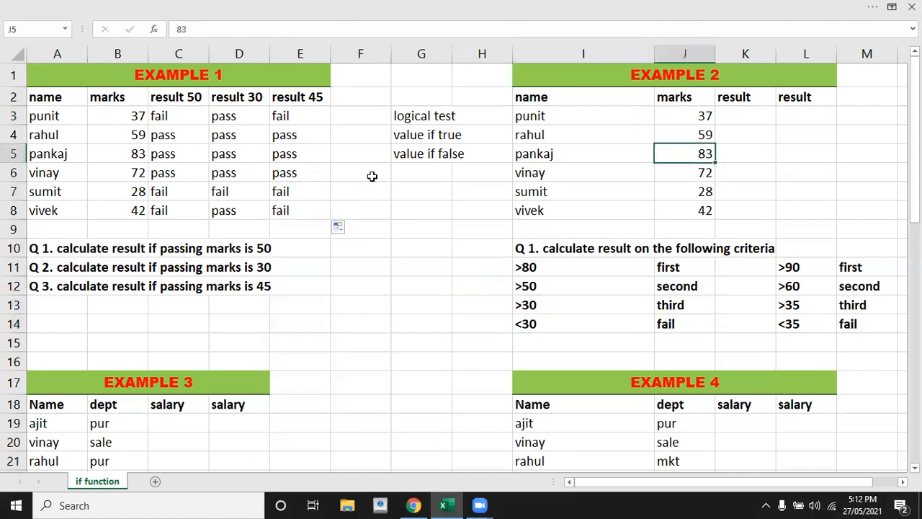
key(Up)
key(Right)
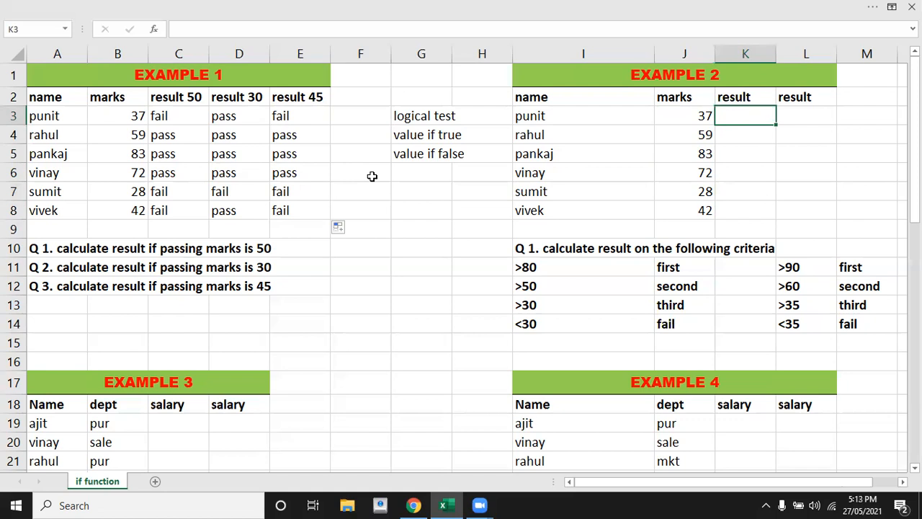
Step: Begin an IF formula in K3 that returns "first" when the marks in J3 are greater than 80
text(=if)
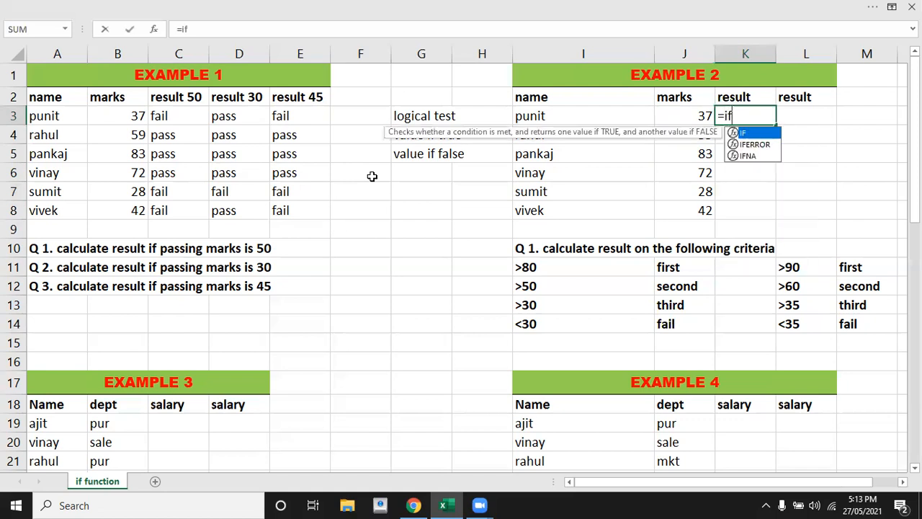
text(()
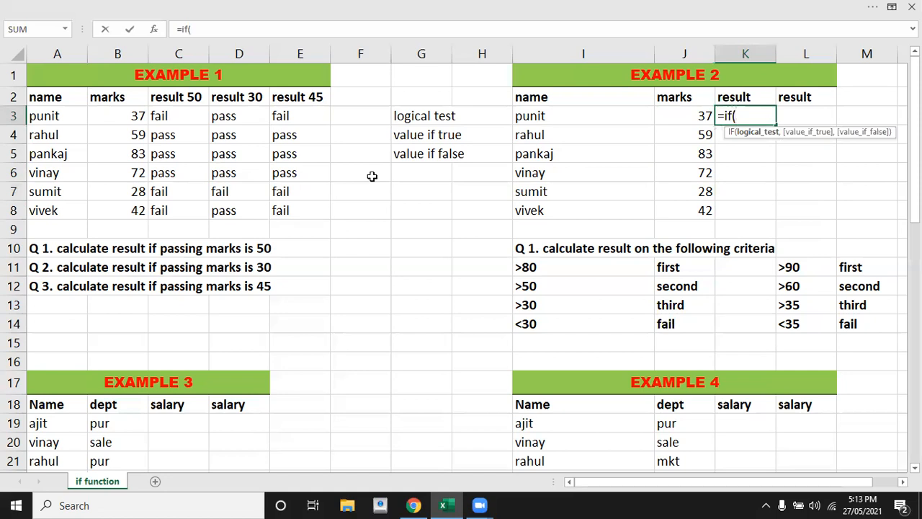
key(Left)
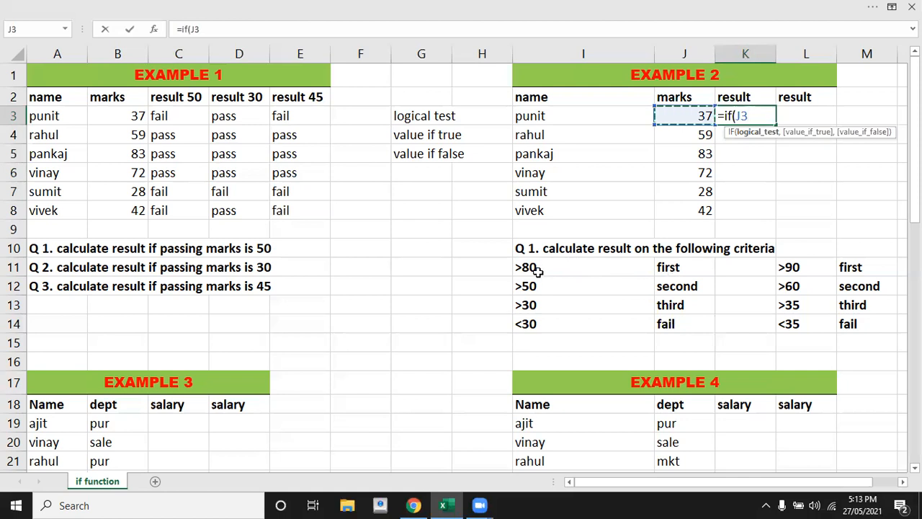
text(80)
text(,)
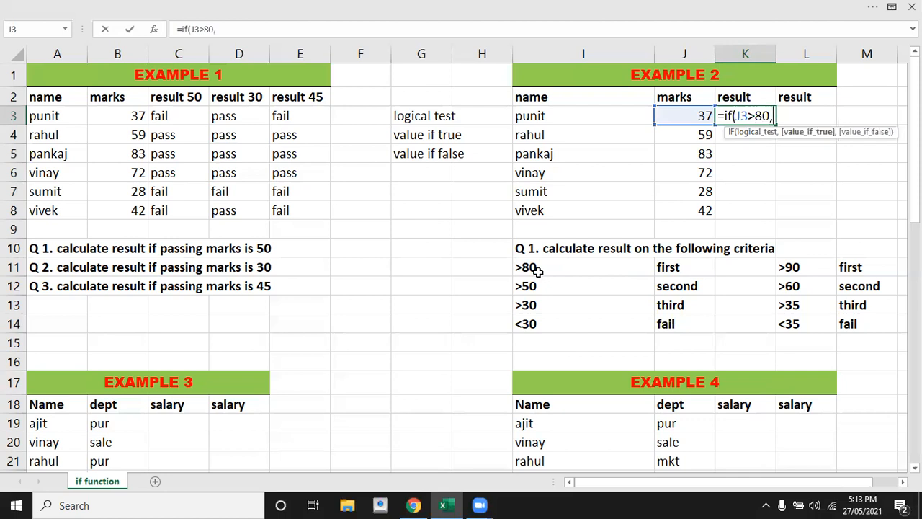
text("firs)
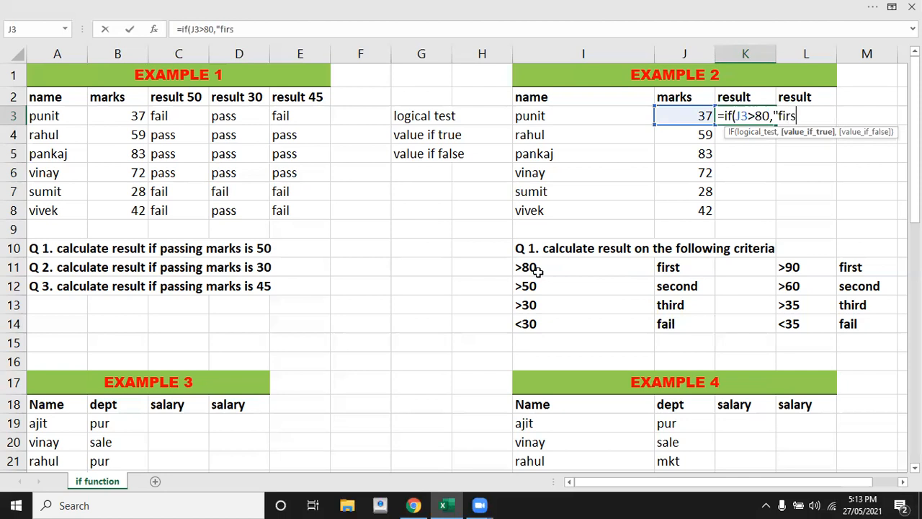
text(t",)
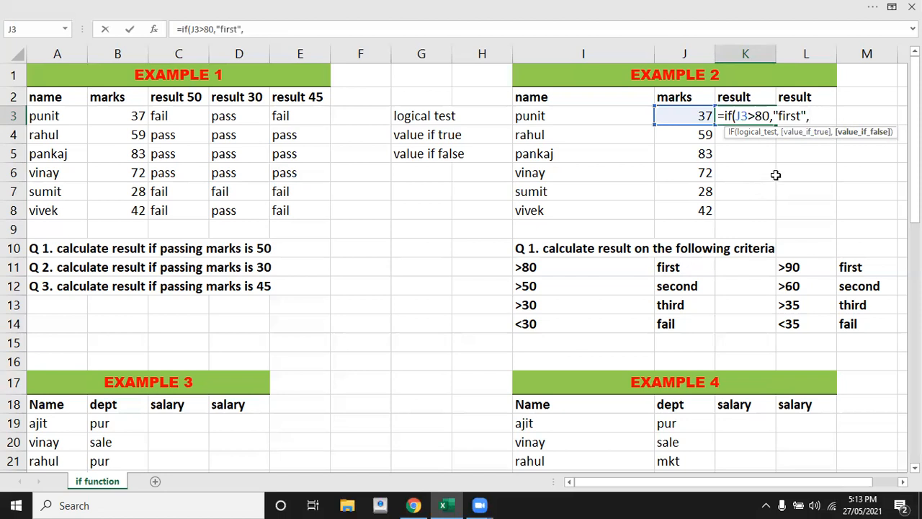
Step: Nest a second IF as K3's value if false, returning "second" when J3 is greater than 50
text(if)
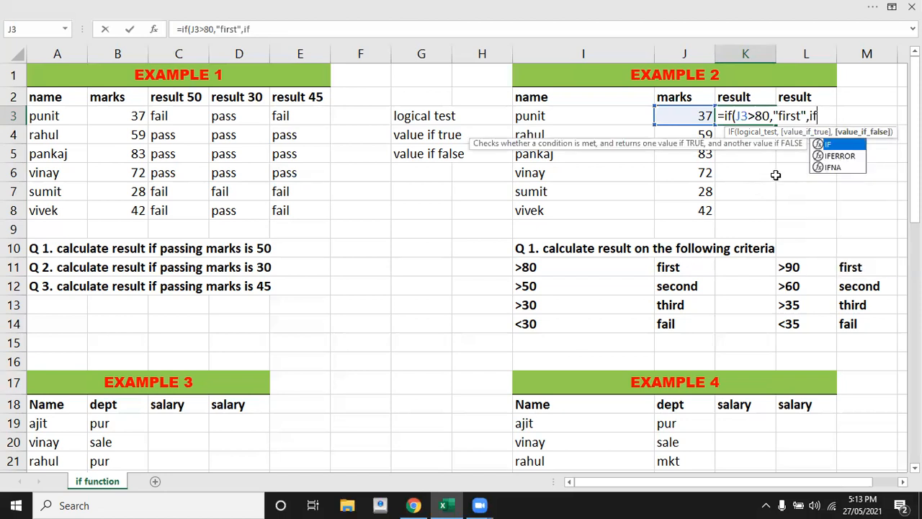
text(()
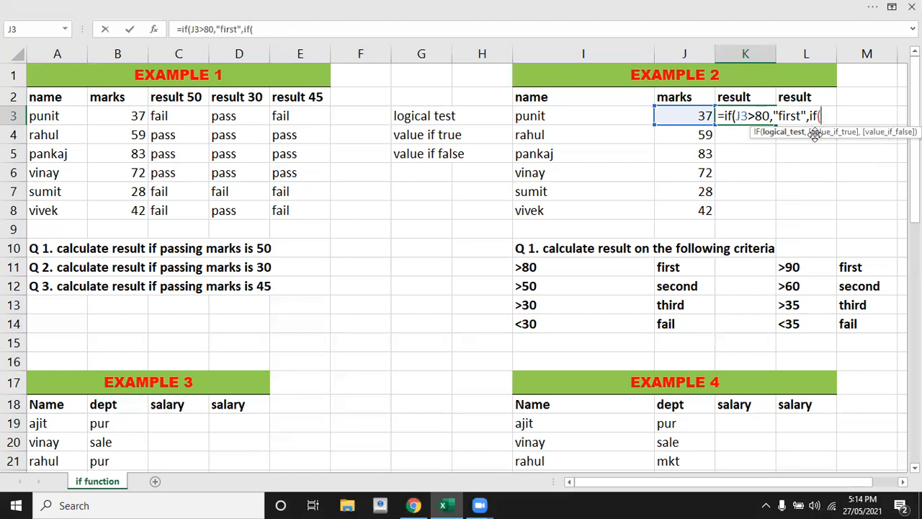
click(690, 115)
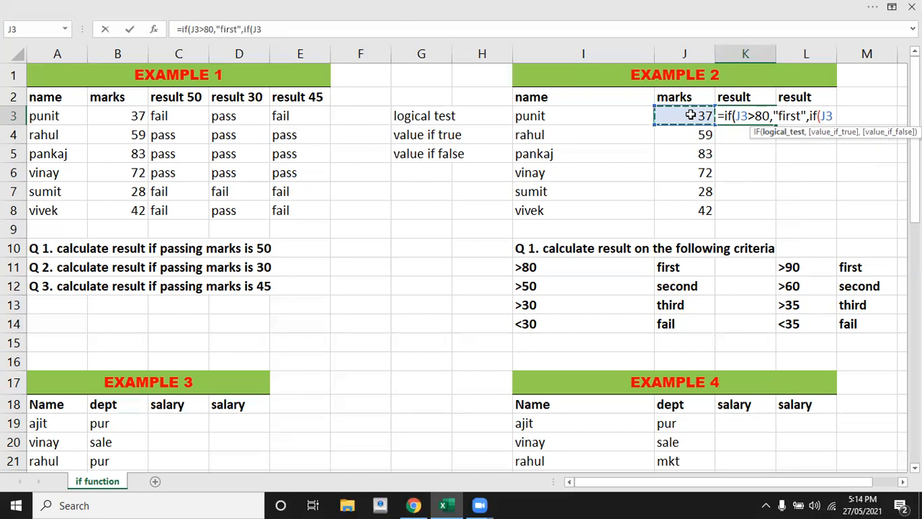
text(>)
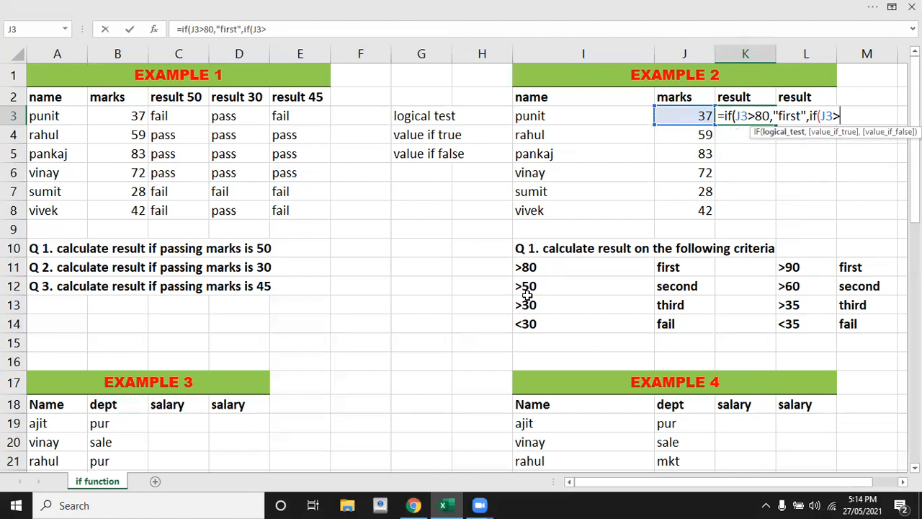
text(50,)
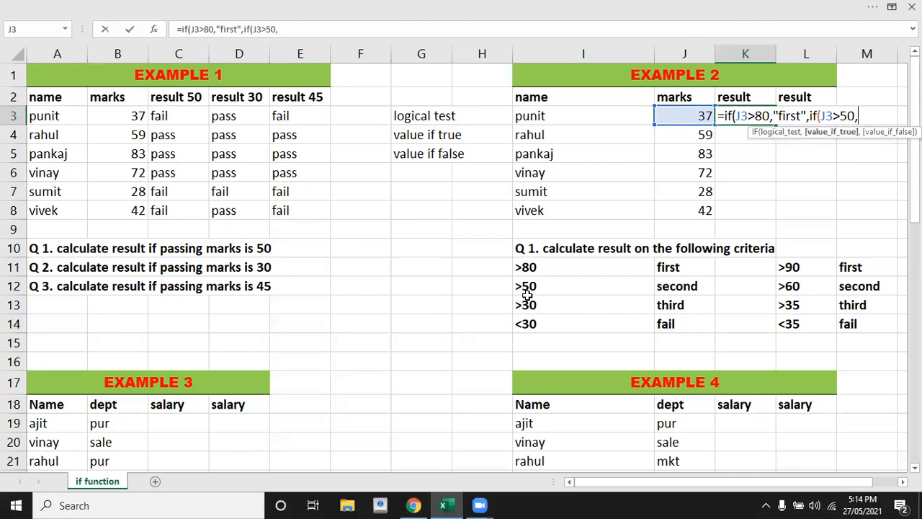
text("second)
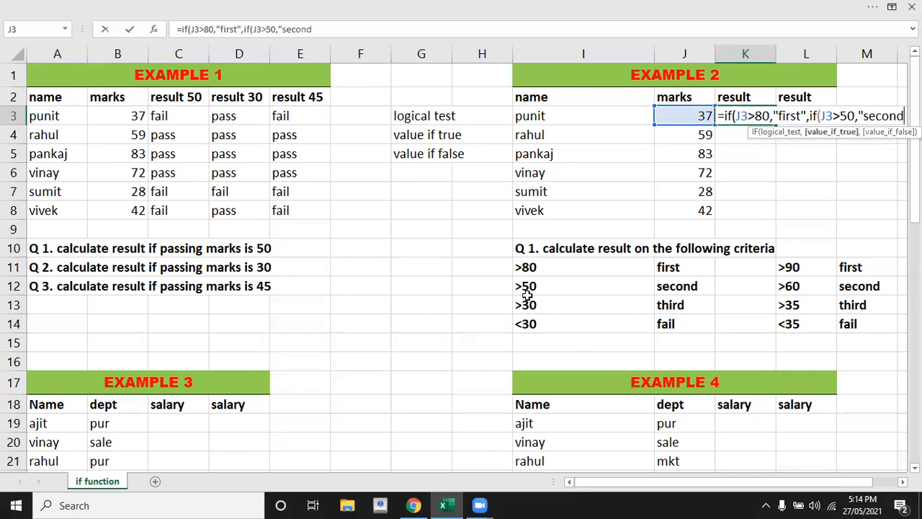
text(",)
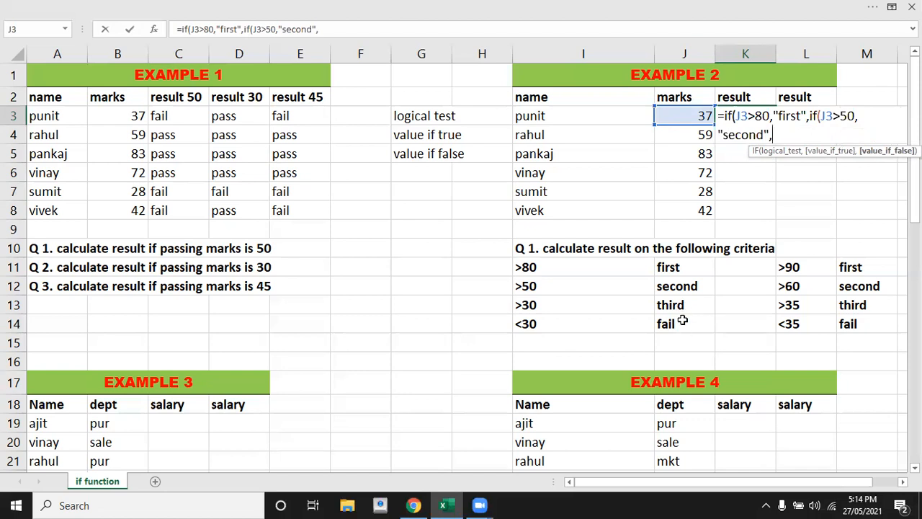
Step: Complete the K3 formula with a third nested IF returning "third" when J3 is greater than 30, otherwise "fail"
text(if)
key(BackSpace)
key(BackSpace)
text(if)
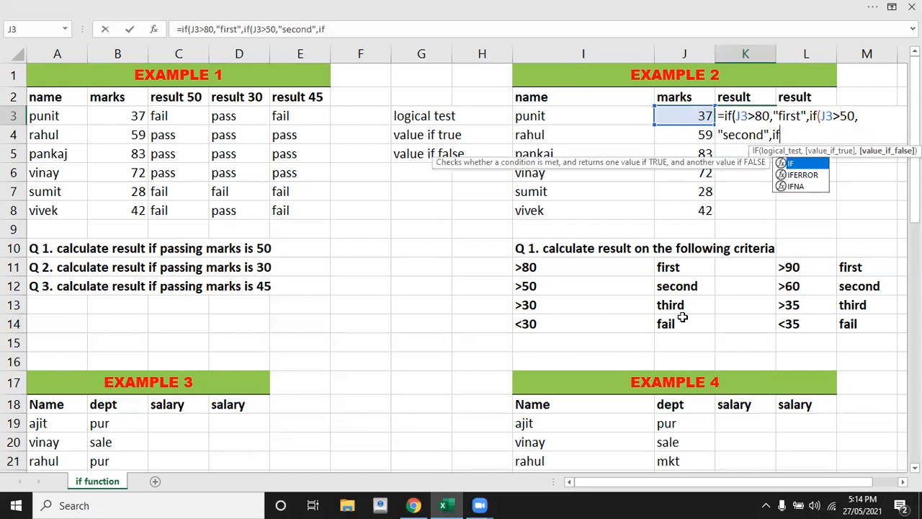
text(()
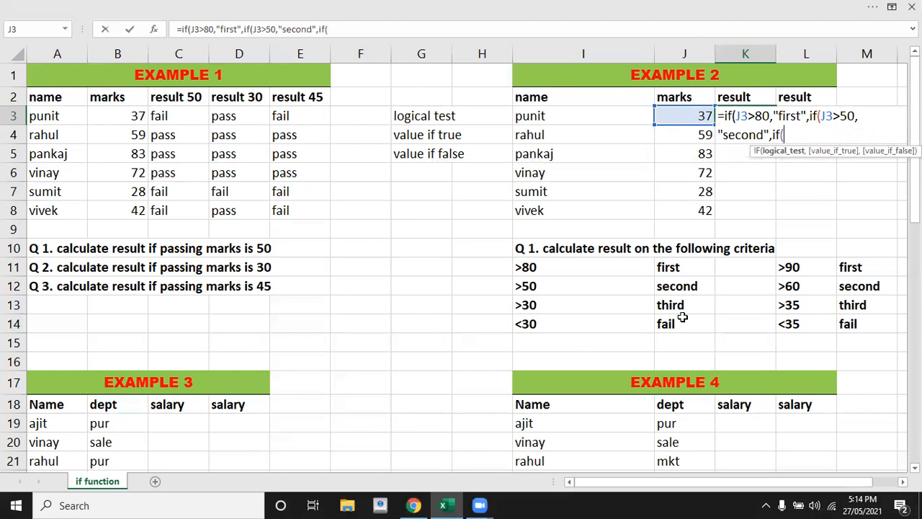
click(677, 114)
text(>30)
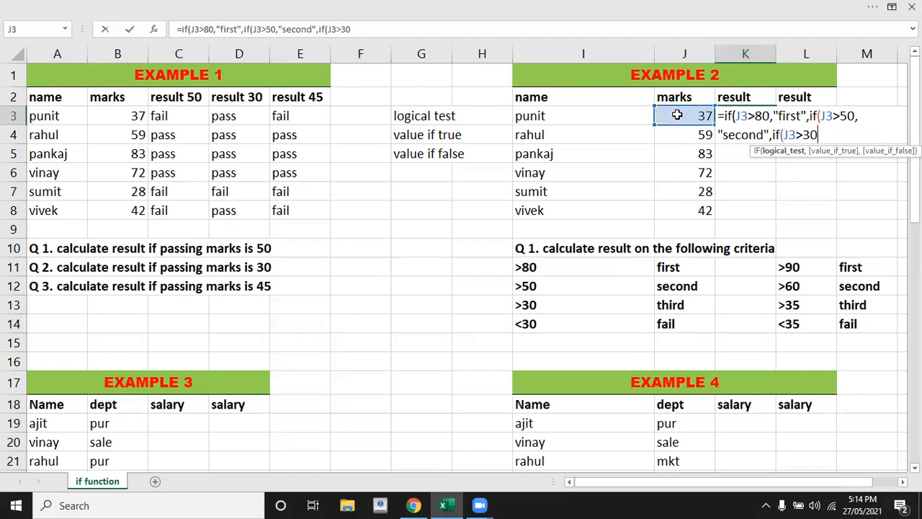
text(,")
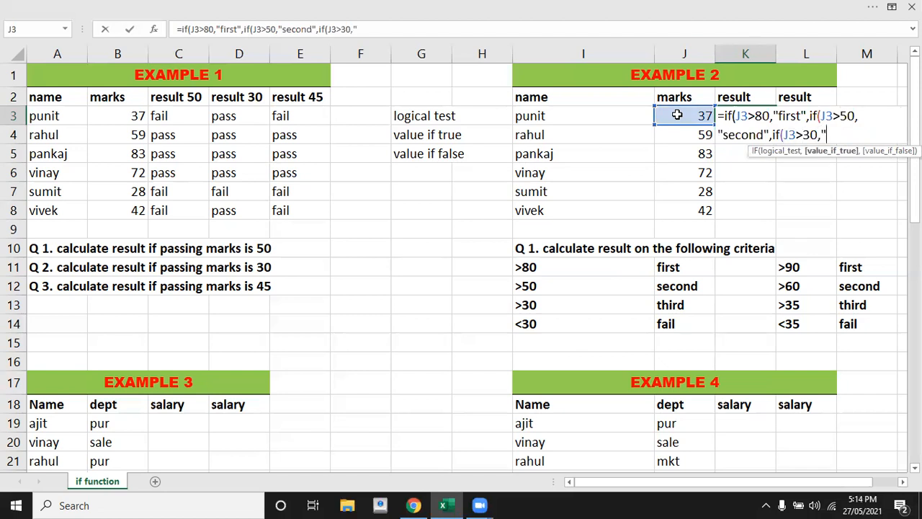
text(third",)
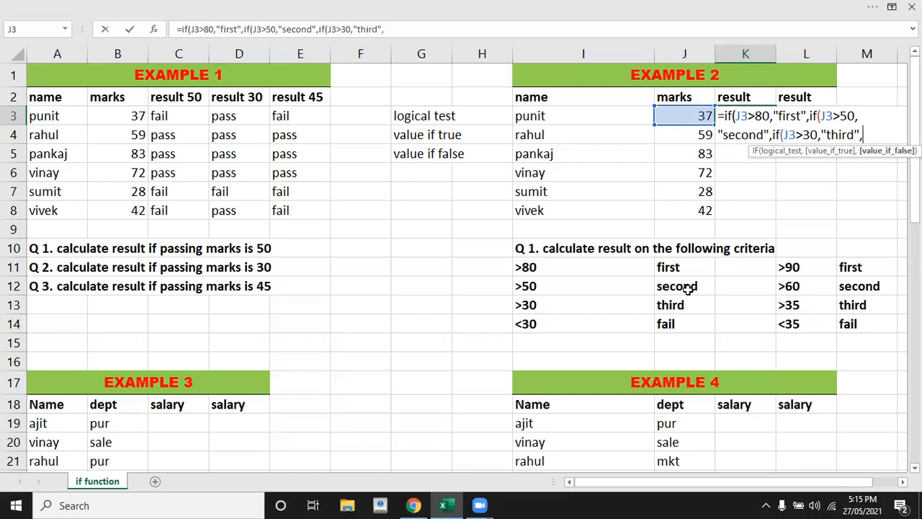
text("fail")
text())))
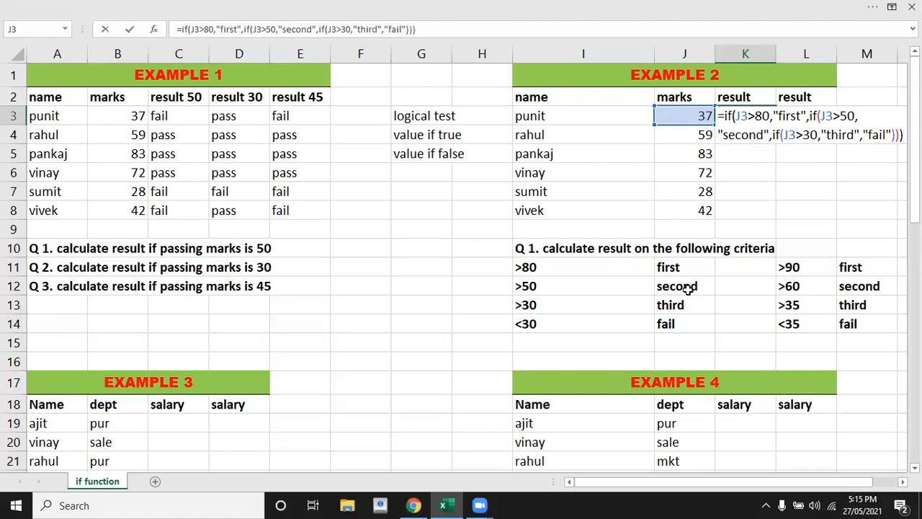
key(Return)
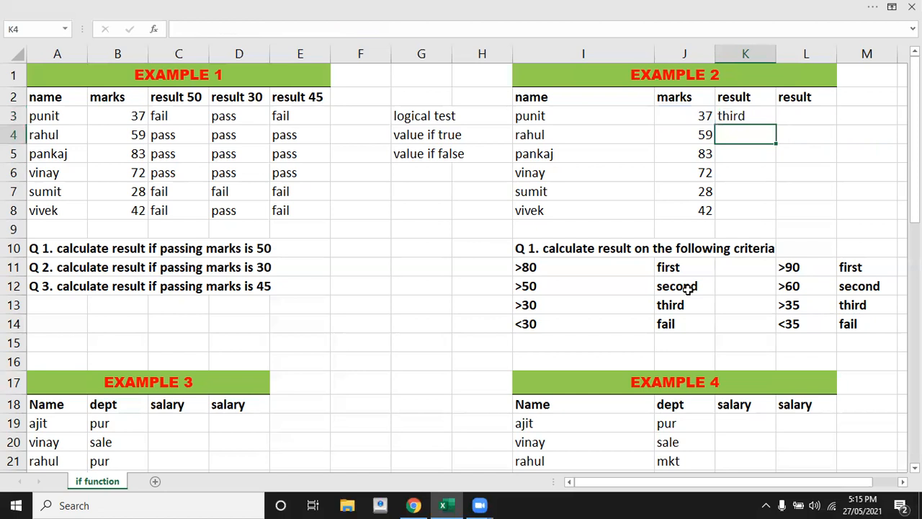
Step: Fill the K3 grading formula down through K8
click(748, 116)
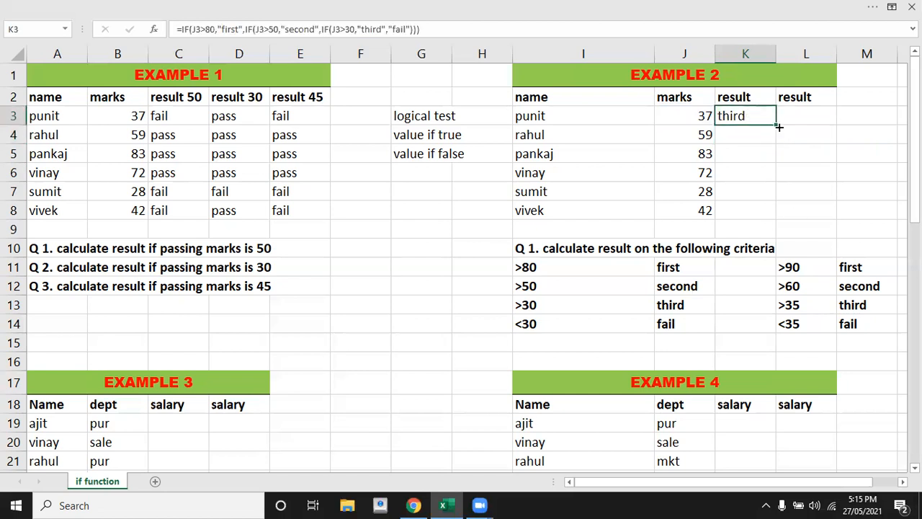
drag(778, 126, 773, 215)
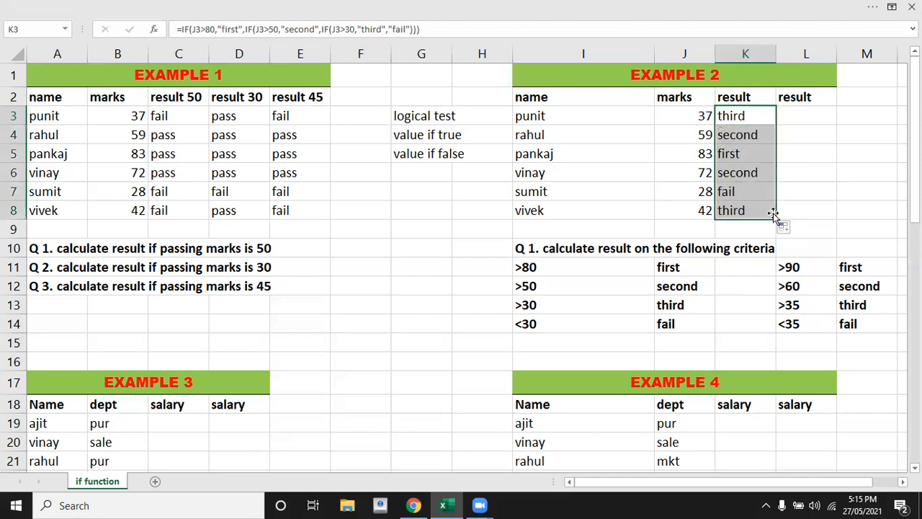
Step: Begin an IF formula in L3 that returns "first" when the marks in J3 are greater than 90
click(804, 118)
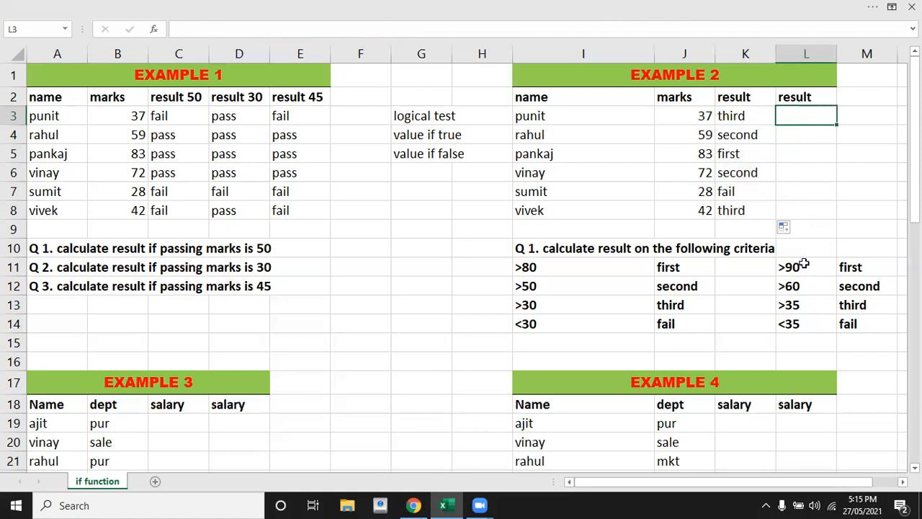
text(=if)
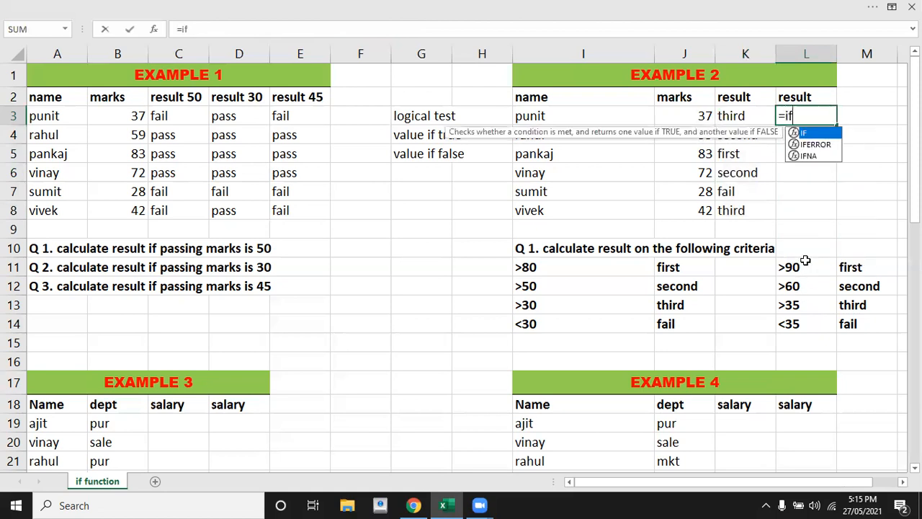
text(()
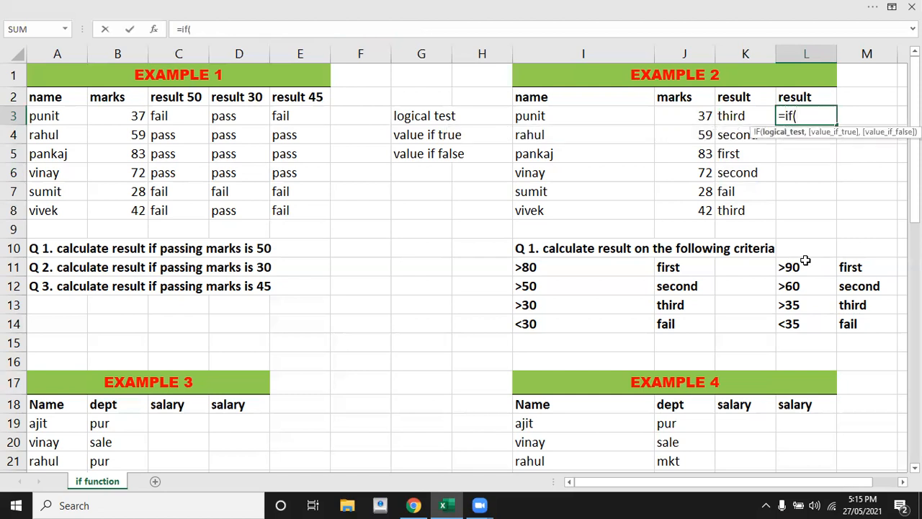
key(Left)
key(Left)
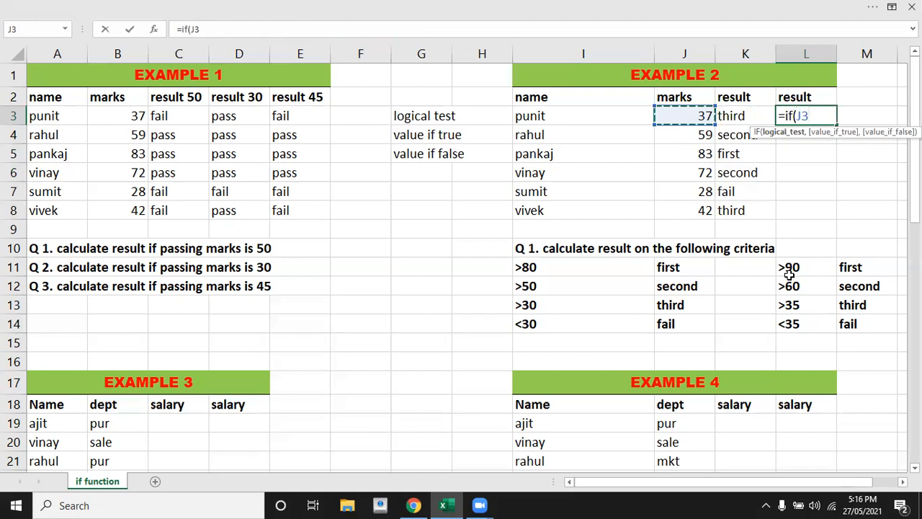
text(>90)
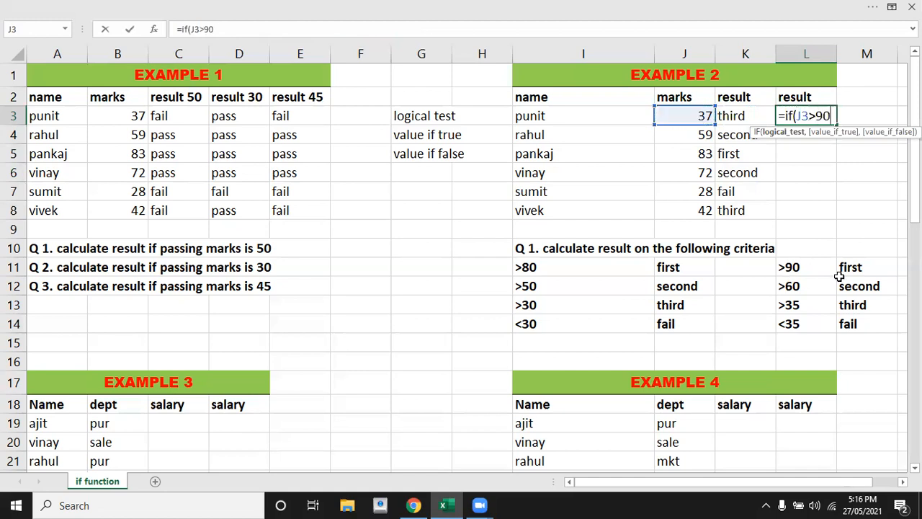
text(,)
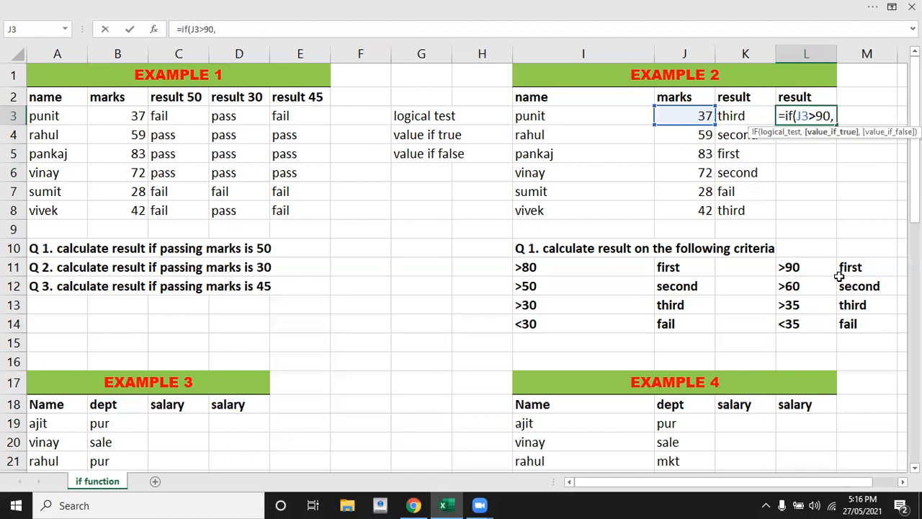
text("first",)
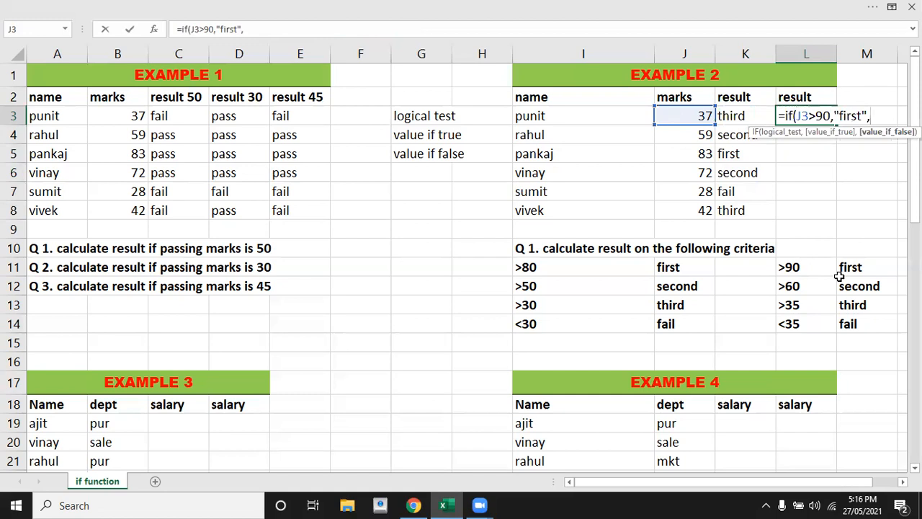
Step: Nest a second IF as L3's value if false, returning "second" when J3 is greater than 60
text(if()
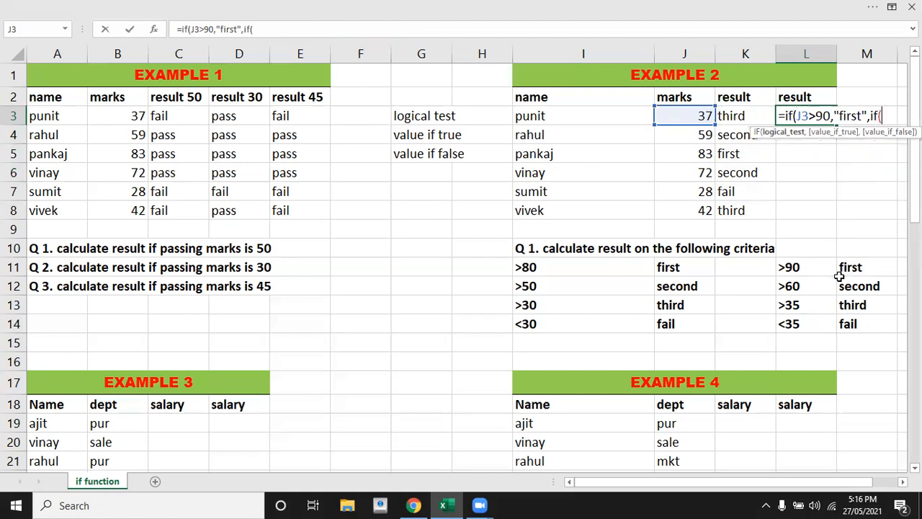
key(Left)
key(Left)
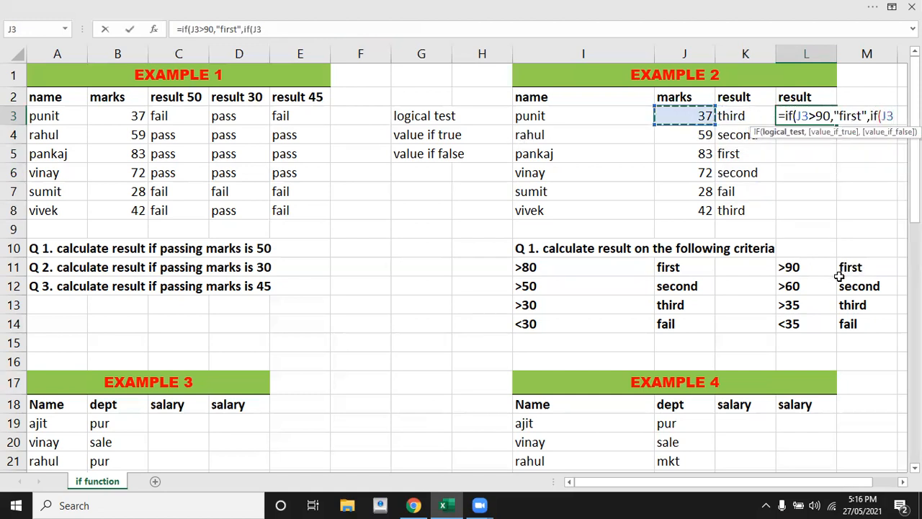
text(>)
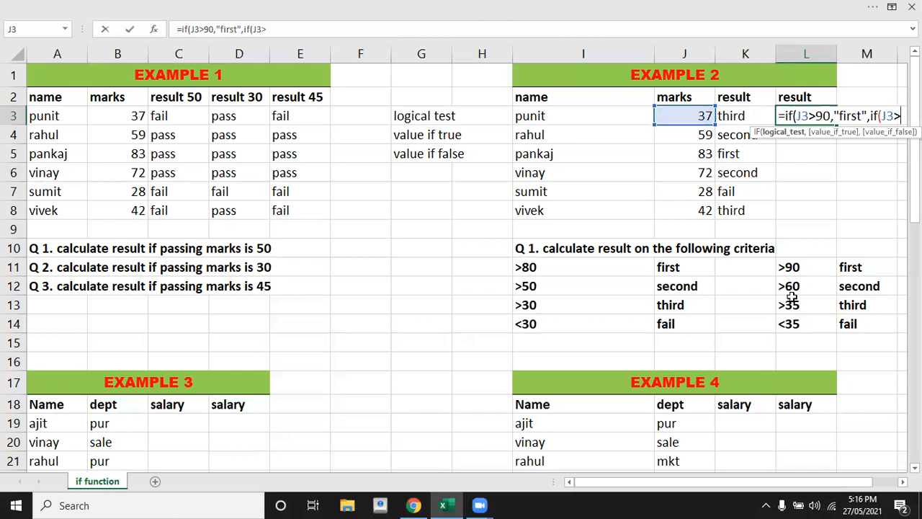
text(60)
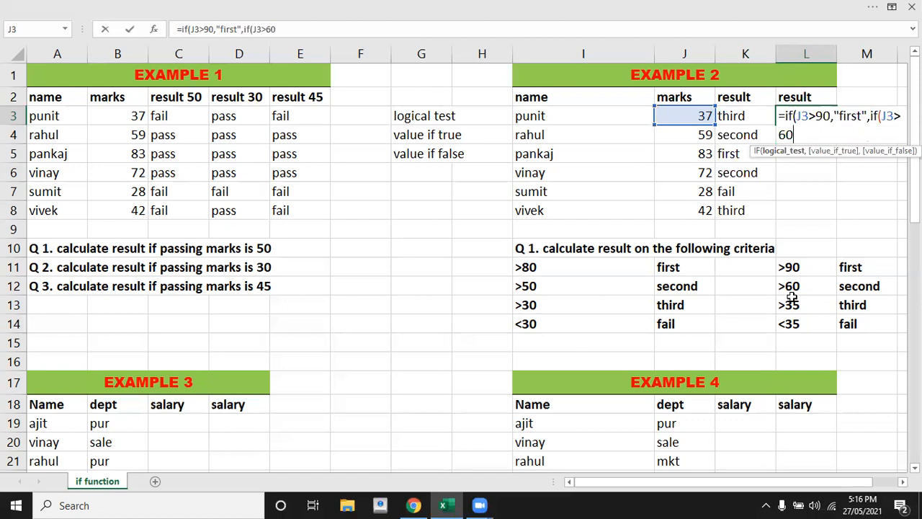
text(,")
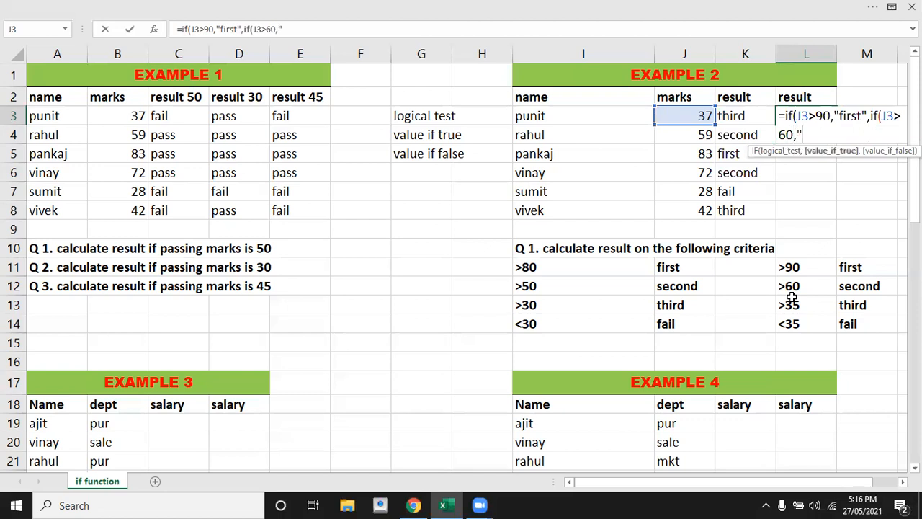
text(second",if)
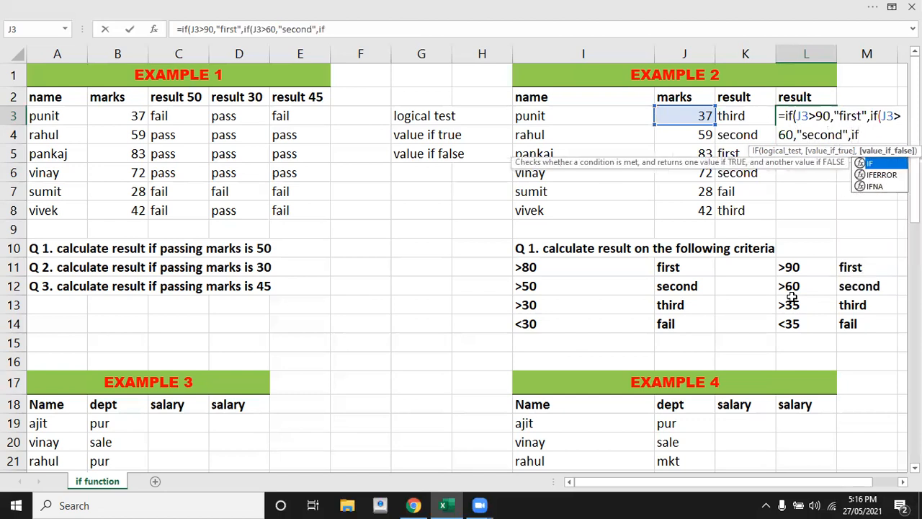
Step: Complete the L3 formula with a third nested IF returning "third" when J3 is greater than 35, otherwise "fail"
text(()
key(Left)
key(Left)
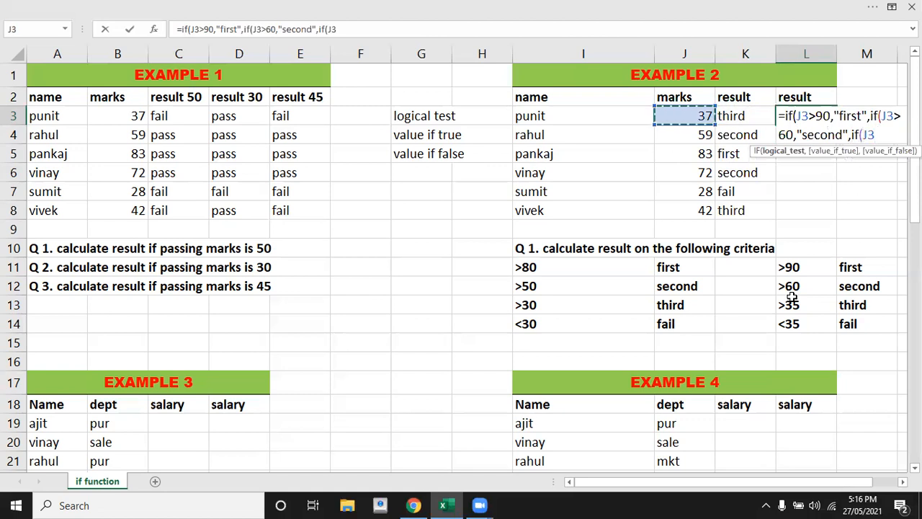
text(>)
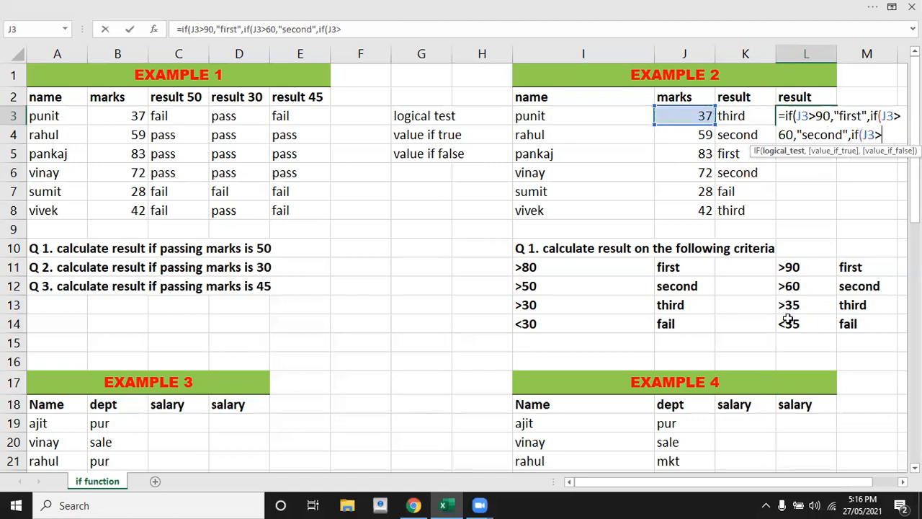
click(789, 319)
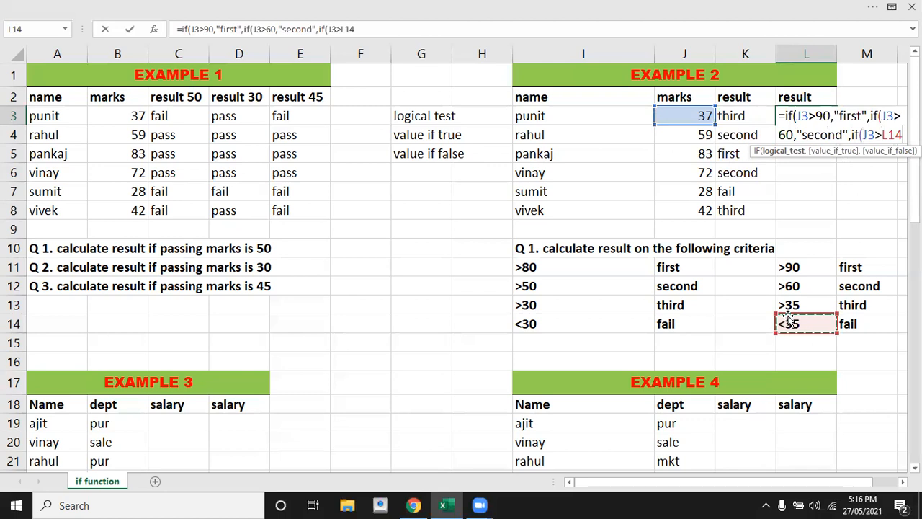
key(BackSpace)
key(BackSpace)
key(BackSpace)
text(35,)
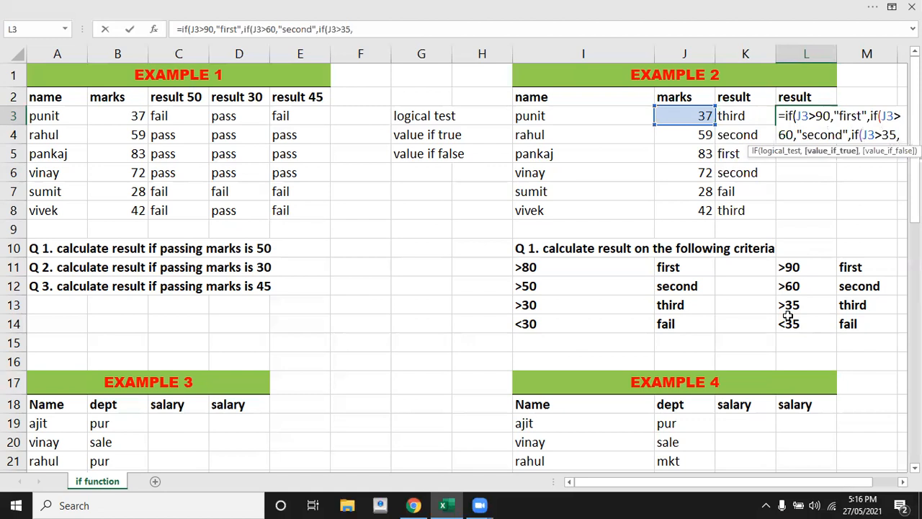
text(")
text(th)
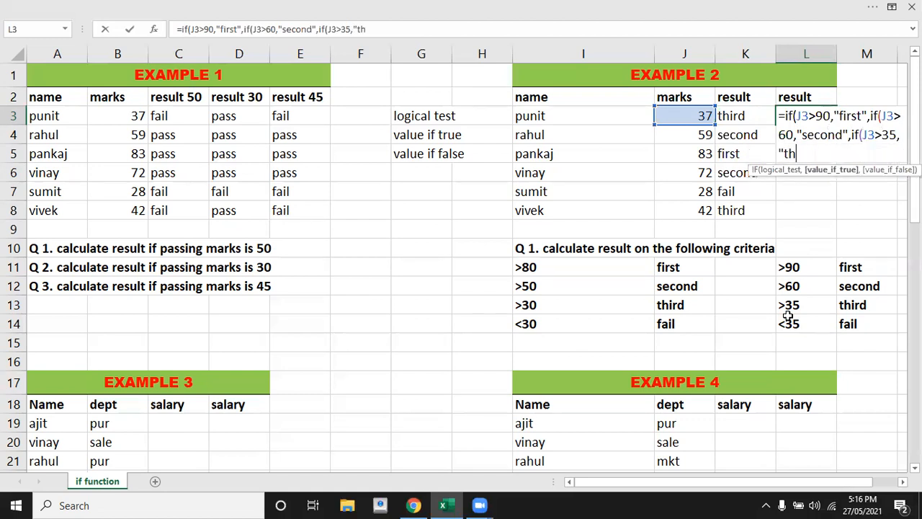
text(ird","fail)
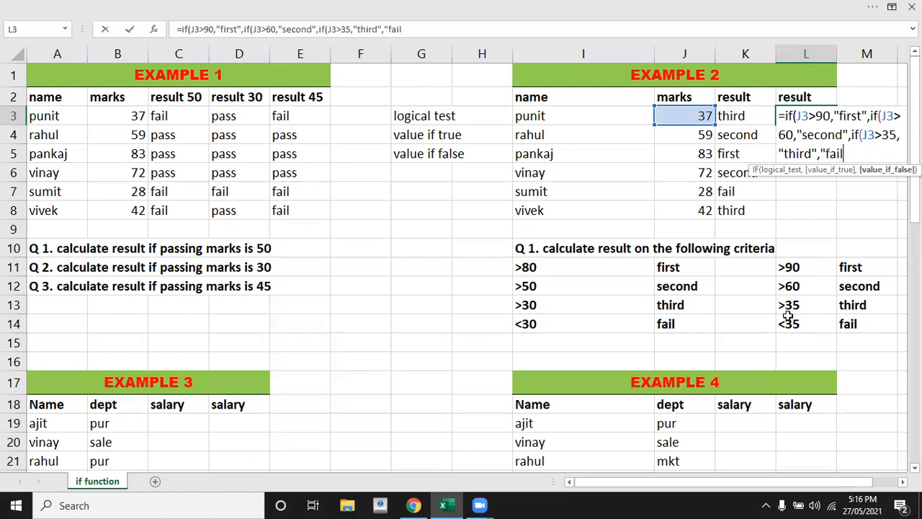
text("))))
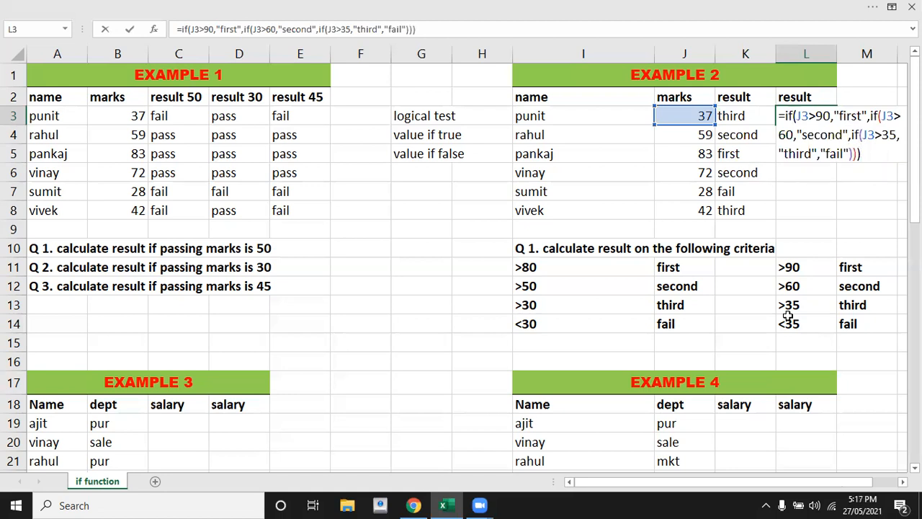
key(Return)
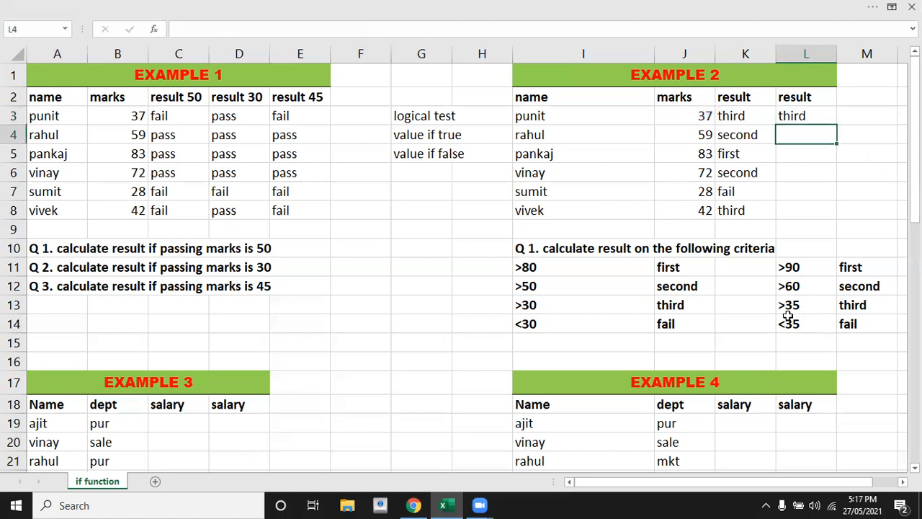
Step: Fill the L3 grading formula down through L8
click(790, 114)
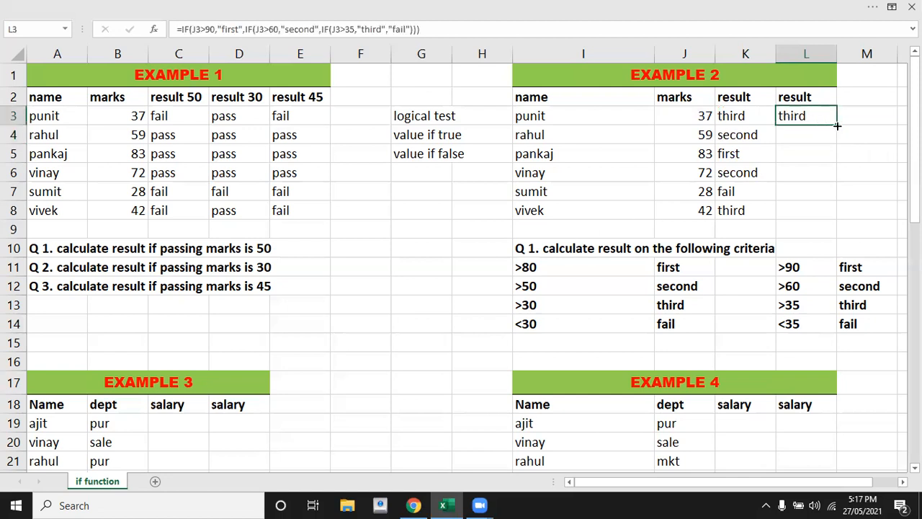
drag(837, 126, 837, 217)
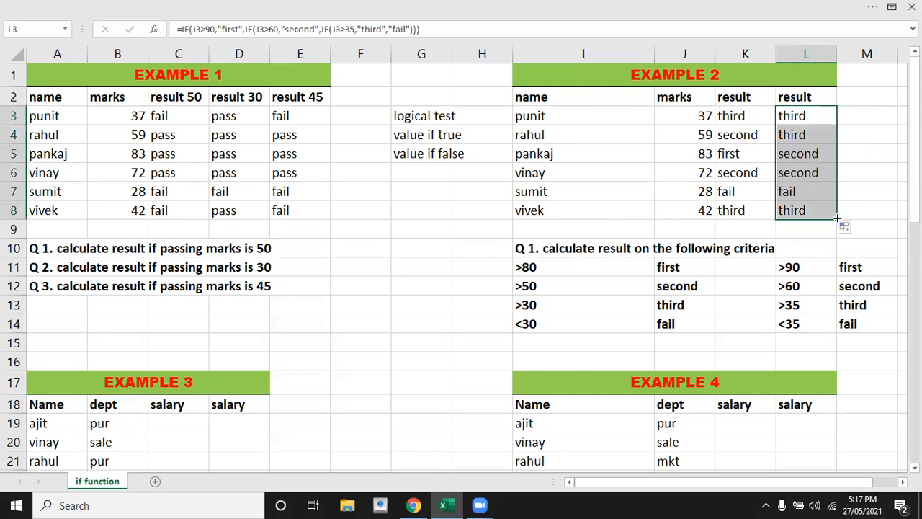
Step: Look over the Example 3 table with its department and empty salary columns
key(Left)
key(Left)
key(Left)
key(Left)
key(Left)
key(Left)
key(Left)
key(Left)
key(Left)
key(Left)
key(Left)
key(Down)
key(Down)
key(Down)
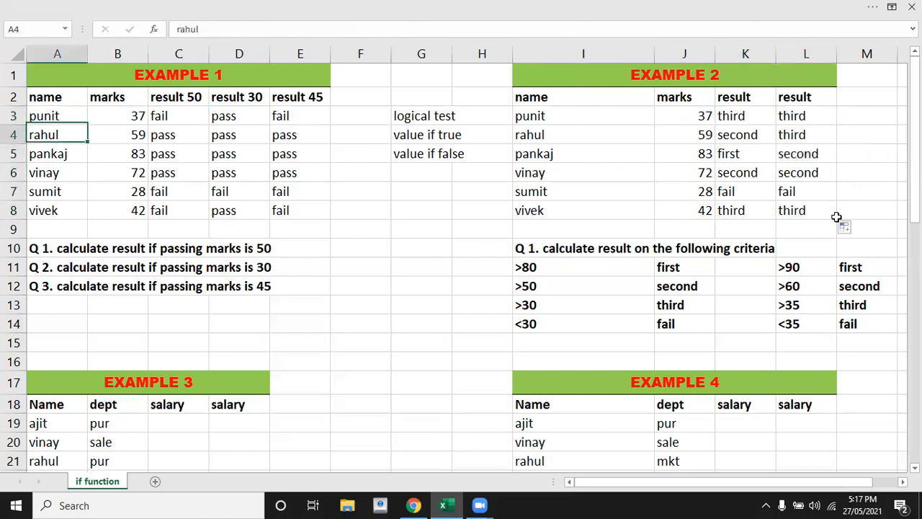
key(Down)
key(Down)
key(Down)
key(Down)
key(Down)
key(Down)
key(Down)
key(Down)
key(Down)
key(Down)
key(Down)
key(Down)
key(Down)
key(Down)
key(Down)
key(Down)
key(Down)
key(Down)
key(Down)
key(Down)
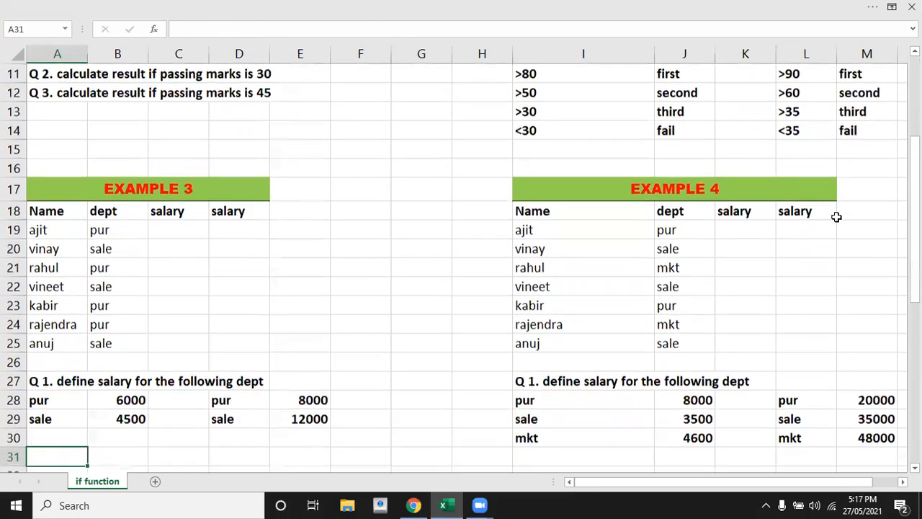
key(Up)
key(Up)
key(Up)
key(Up)
key(Up)
key(Up)
key(Up)
key(Up)
key(Up)
key(Up)
key(Up)
key(Up)
key(Up)
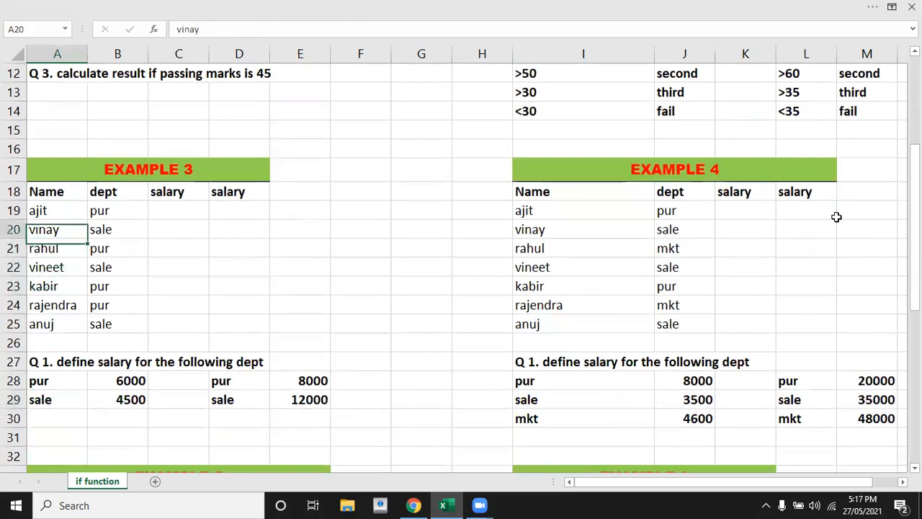
key(Right)
key(Right)
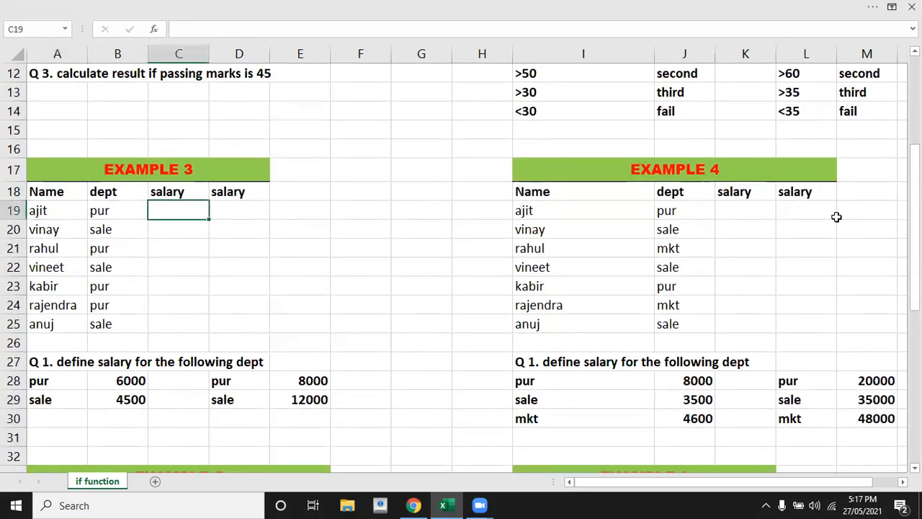
Step: Examine Example 3's salary criteria for the pur and sale departments and compare them with the dept column
key(Down)
key(Down)
key(Down)
key(Down)
key(Down)
key(Down)
key(Down)
key(Down)
key(Down)
key(Down)
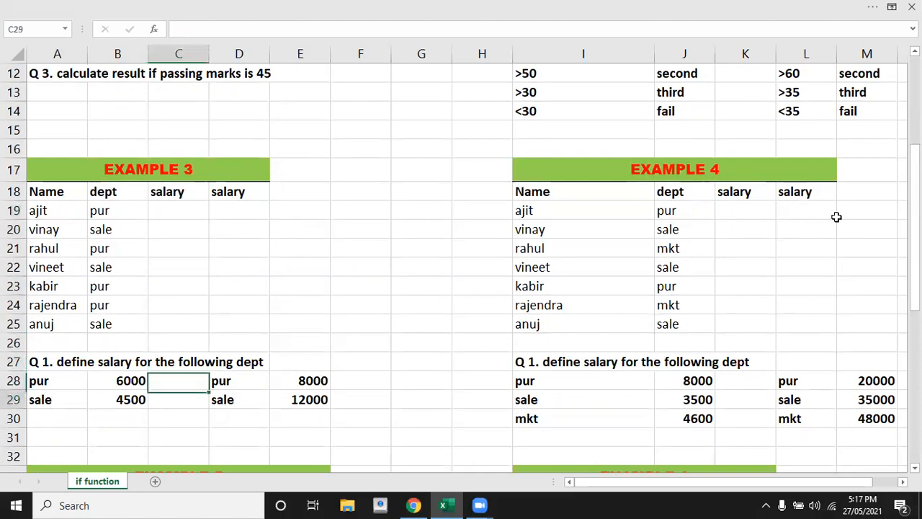
key(Left)
key(Left)
key(Up)
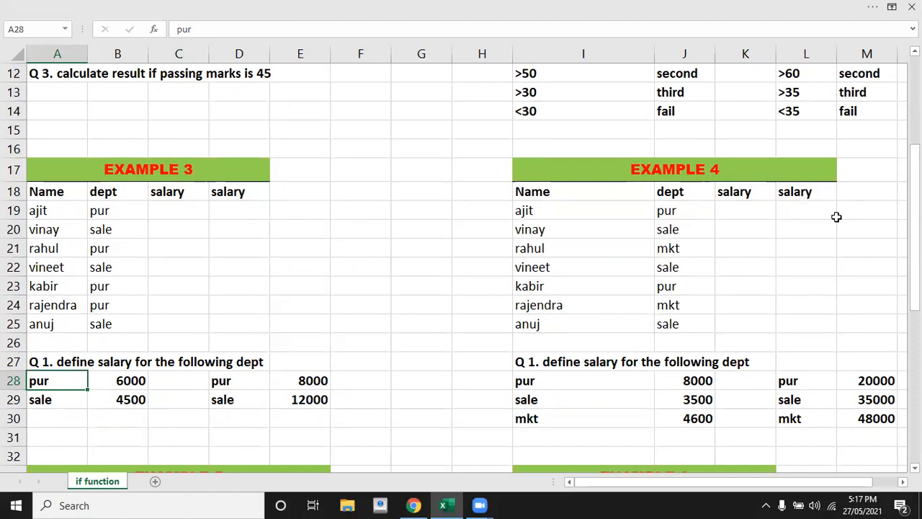
key(Right)
key(Down)
key(Left)
key(Right)
key(Up)
key(Up)
key(Up)
key(Up)
key(Up)
key(Up)
key(Up)
key(Up)
key(Up)
key(Up)
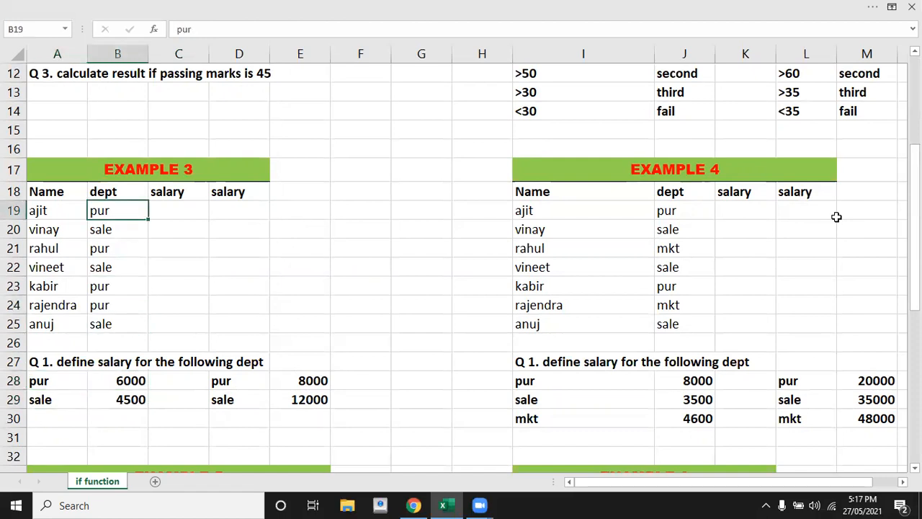
Step: Review the marks and the pass or fail formula in Example 1 for comparison with Example 3
key(Right)
key(Up)
key(Up)
key(Up)
key(Up)
key(Up)
key(Up)
key(Up)
key(Up)
key(Up)
key(Up)
key(Up)
key(Up)
key(Up)
key(Up)
key(Up)
key(Up)
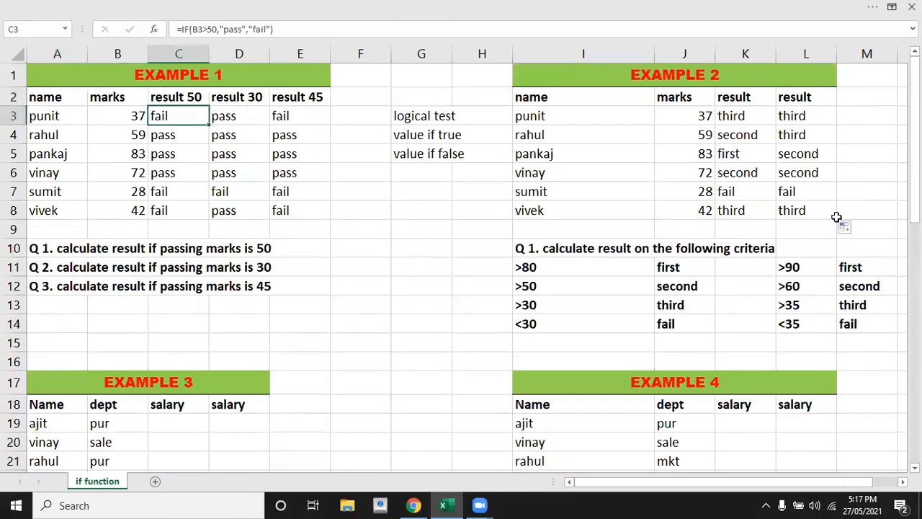
key(Left)
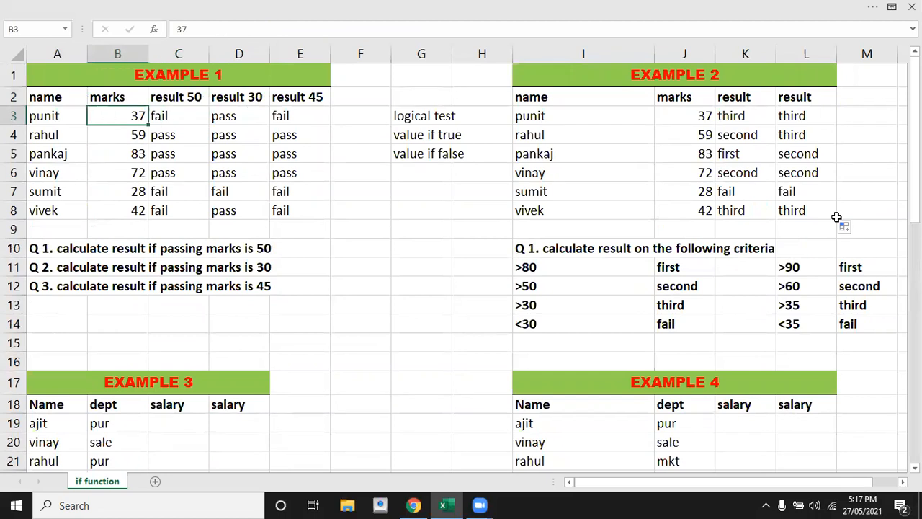
key(Right)
key(Left)
key(Down)
key(Up)
Step: Look over Example 3's salary criteria, dept column and empty first salary column
key(Down)
key(Down)
key(Down)
key(Down)
key(Down)
key(Down)
key(Down)
key(Down)
key(Down)
key(Down)
key(Down)
key(Down)
key(Down)
key(Down)
key(Down)
key(Down)
key(Down)
key(Down)
key(Down)
key(Down)
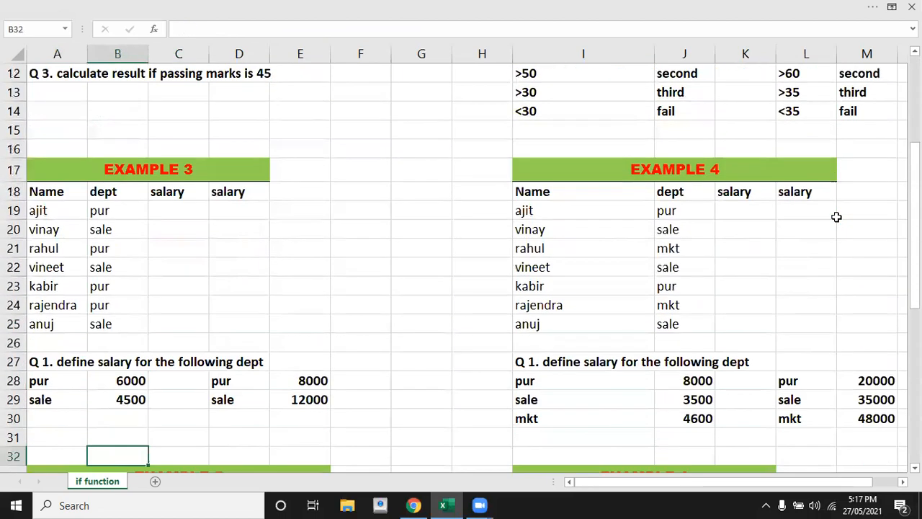
key(Up)
key(Up)
key(Up)
key(Up)
key(Up)
key(Up)
key(Up)
key(Up)
key(Up)
key(Up)
key(Up)
key(Up)
key(Up)
key(Right)
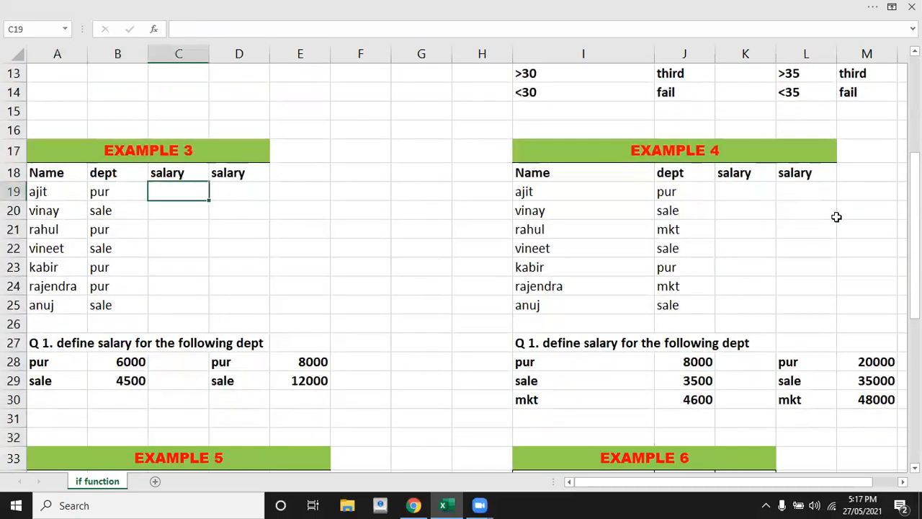
key(Left)
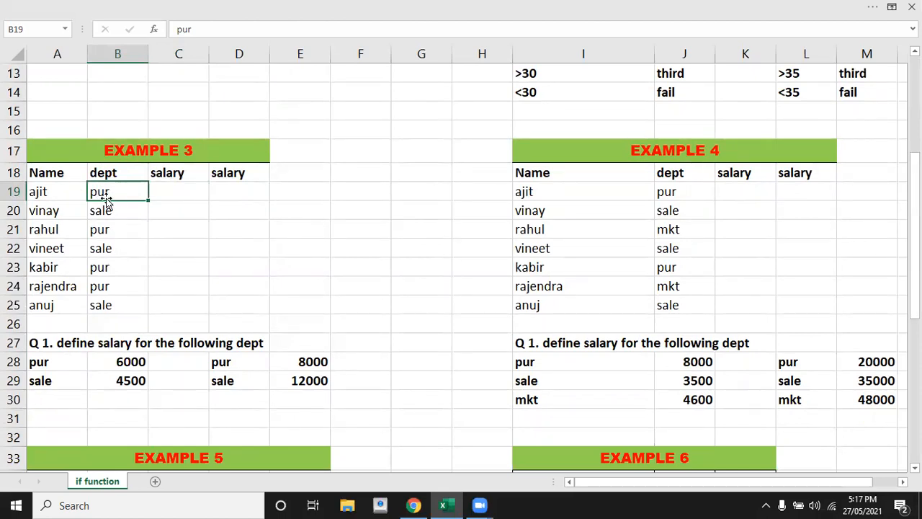
Step: Enter =IF(B19="pur",6000,4500) in C19 to assign the first salary by department, accepting the suggested correction of the missing quotation mark
click(176, 193)
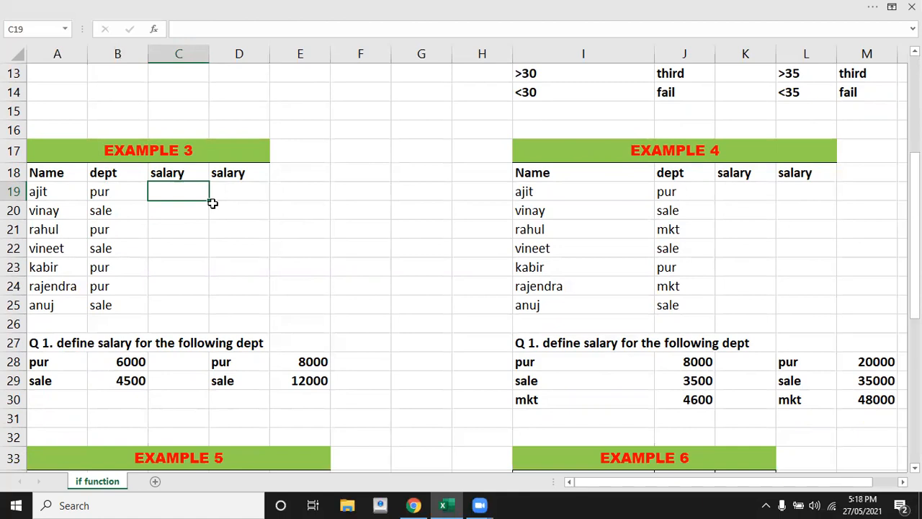
text(=if)
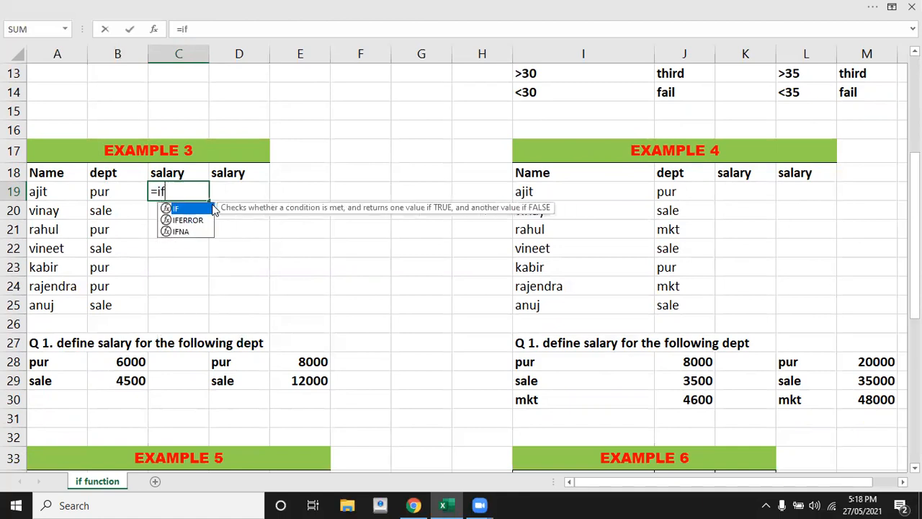
text(()
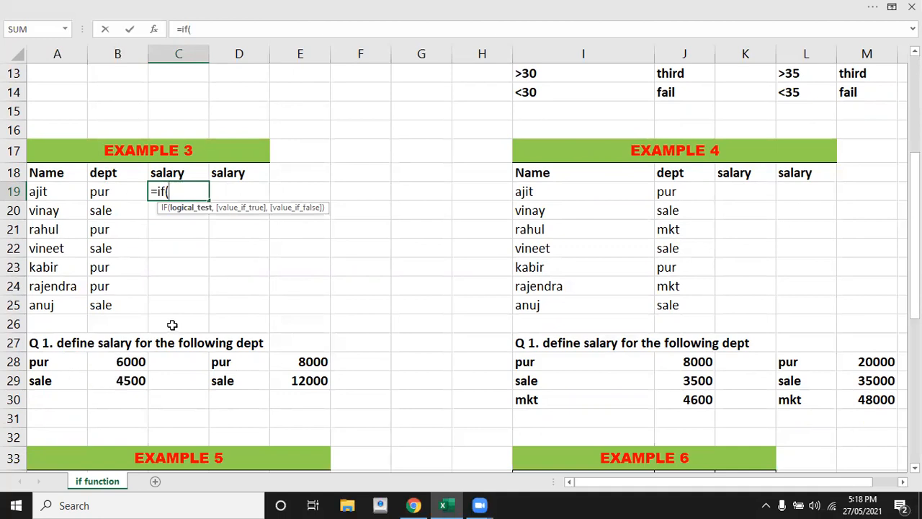
click(120, 193)
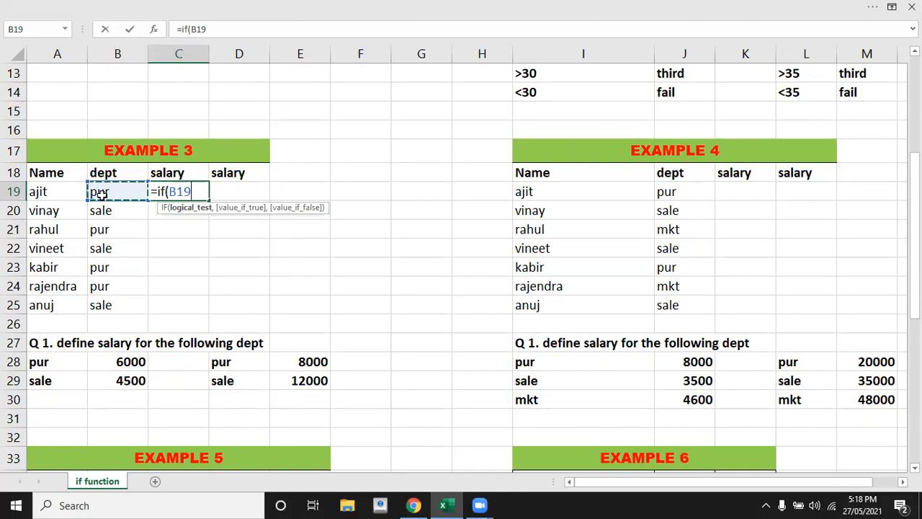
text(=)
text("pur)
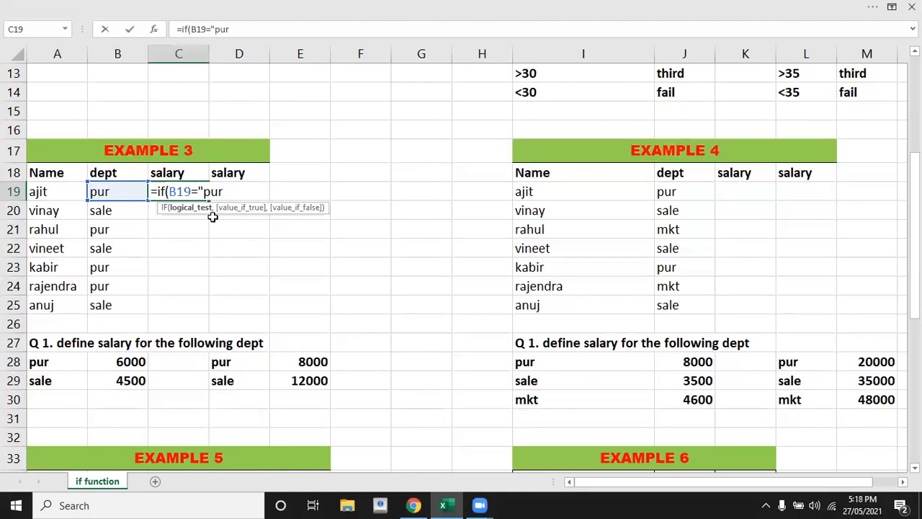
text(,6000,4500)
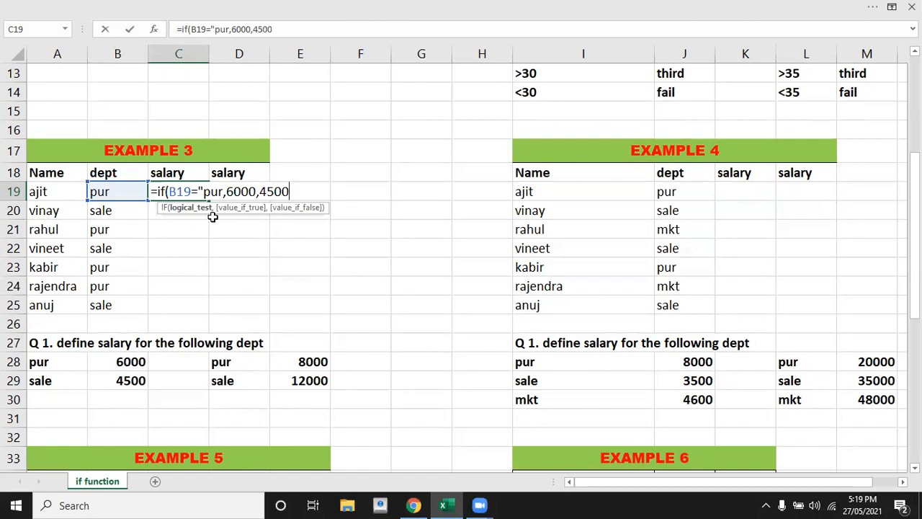
text())
key(Return)
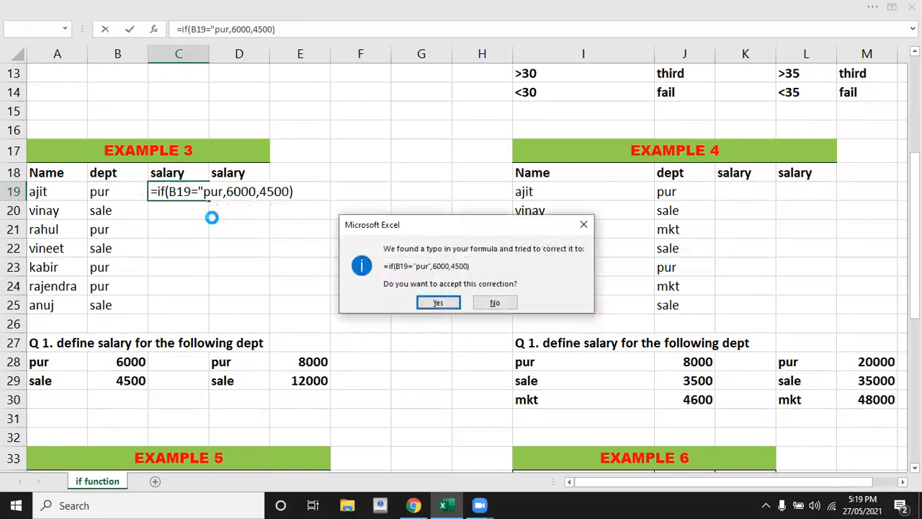
key(Return)
Step: Fill the C19 salary formula down through C25 and check the salaries against the dept entries
click(177, 188)
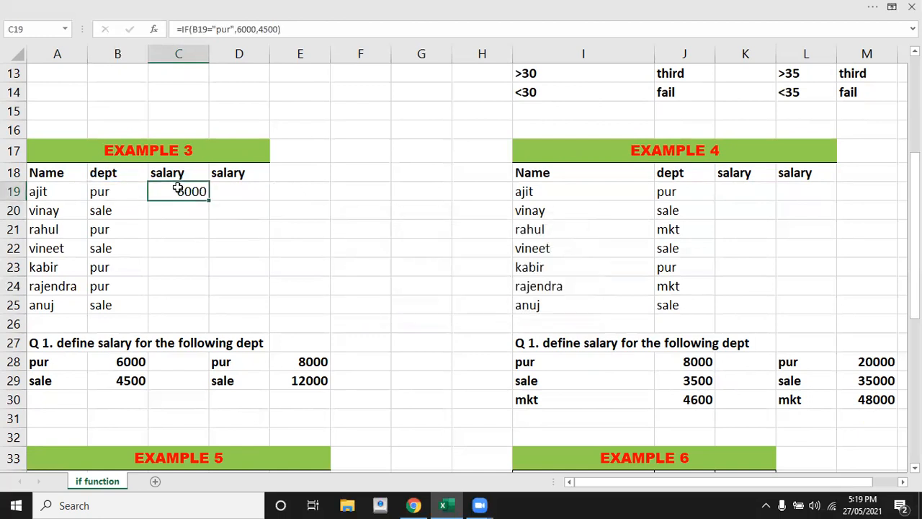
double_click(208, 200)
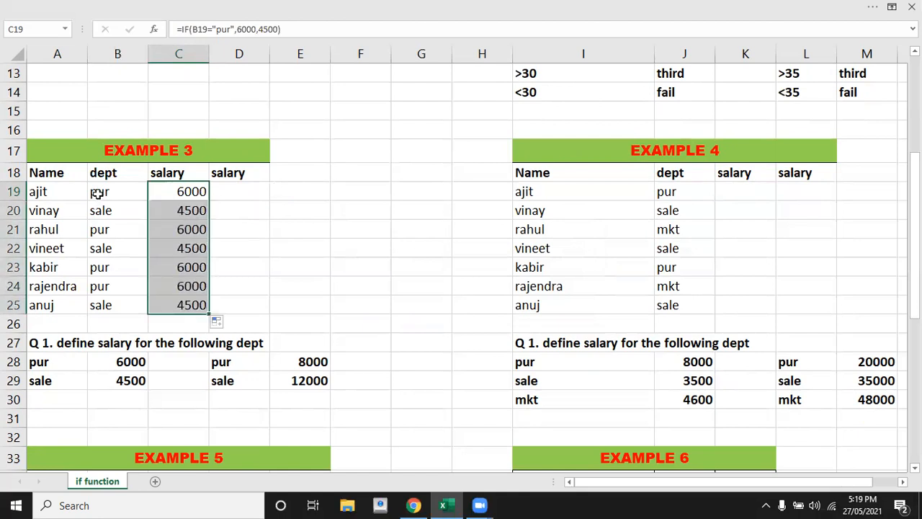
click(97, 191)
click(98, 227)
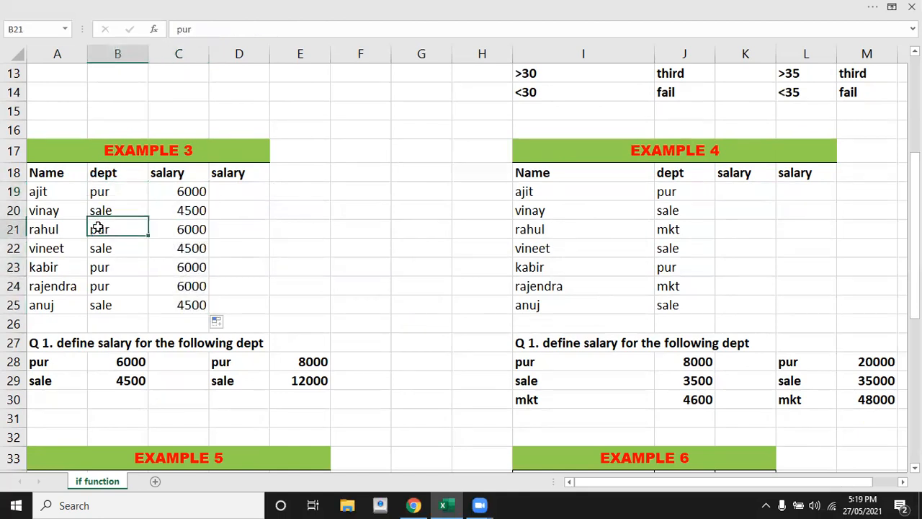
click(98, 267)
click(102, 248)
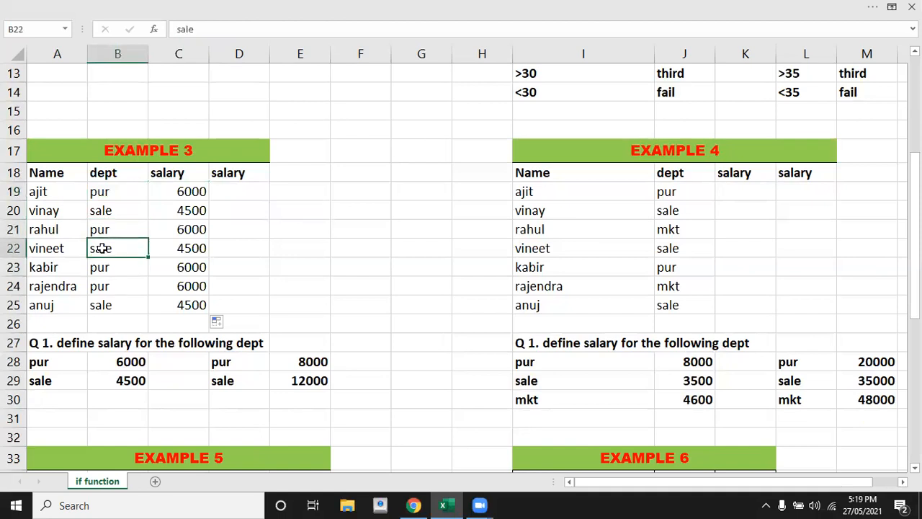
Step: Enter =IF(B19="pur",8000,12000) in D19 to assign the second salary by department
click(247, 196)
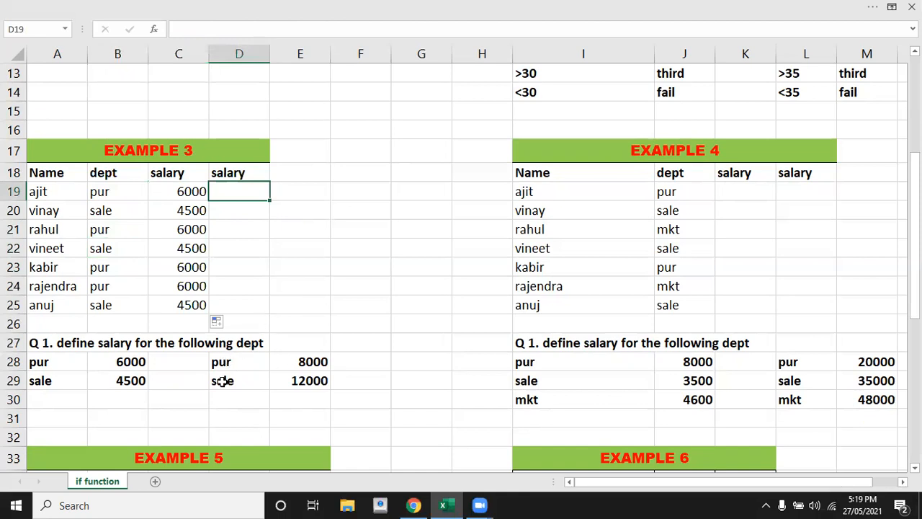
text(=)
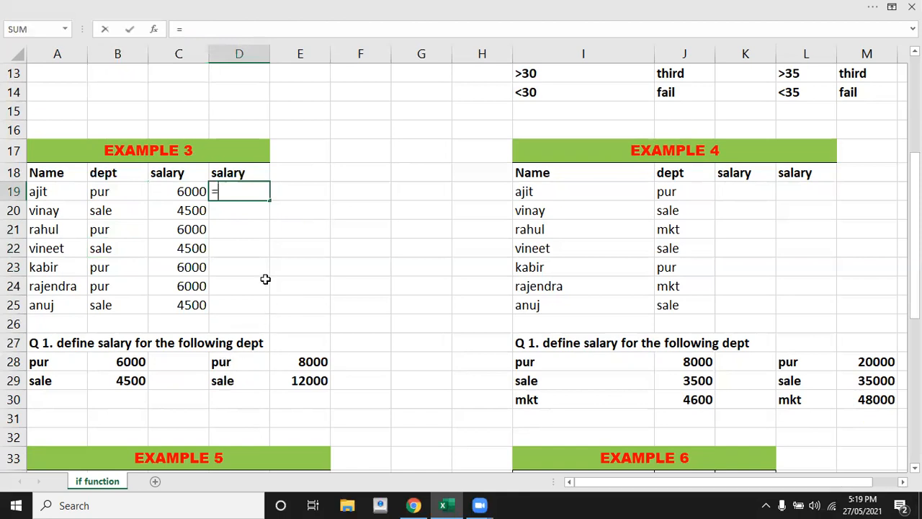
text(if)
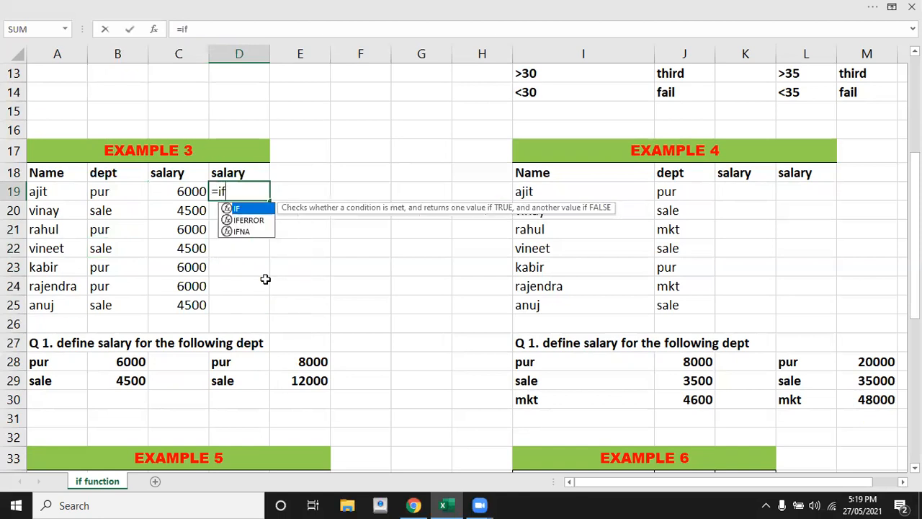
text(()
key(Left)
key(Left)
key(Left)
key(Right)
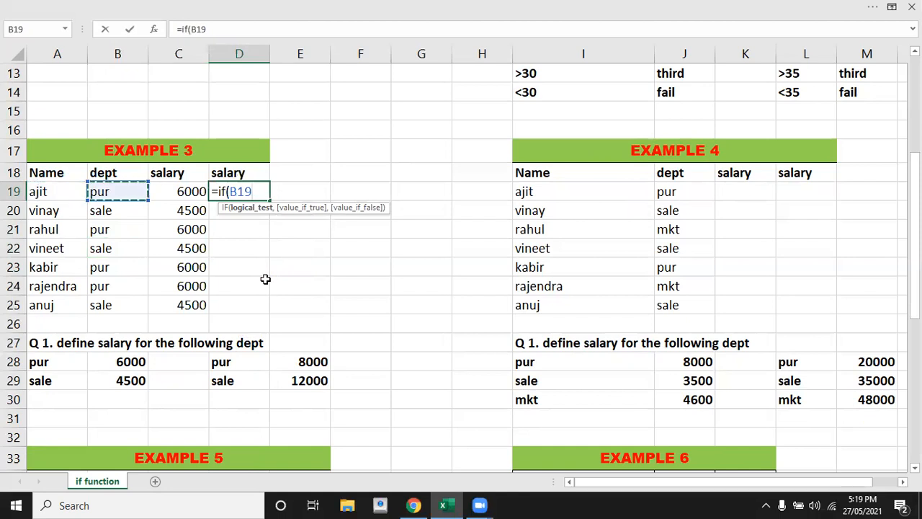
text(=)
text(pu)
key(BackSpace)
key(BackSpace)
text("pu)
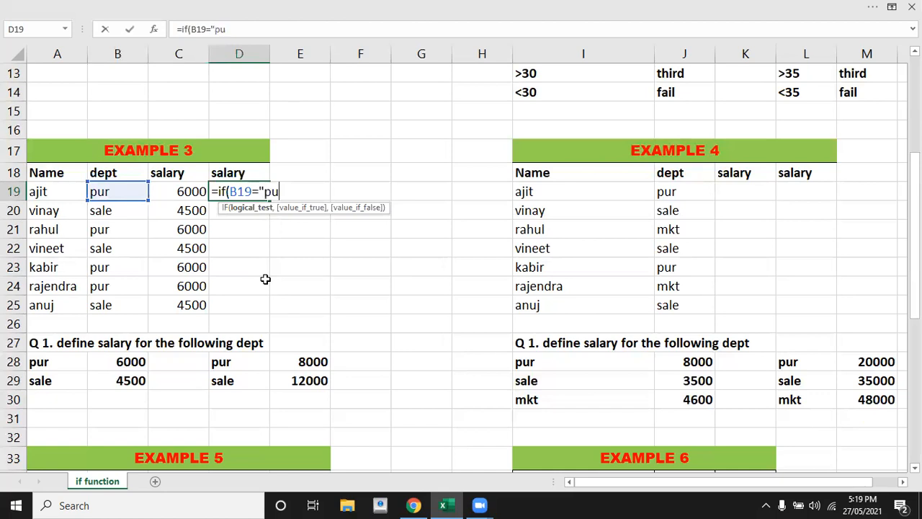
text(r")
text(,)
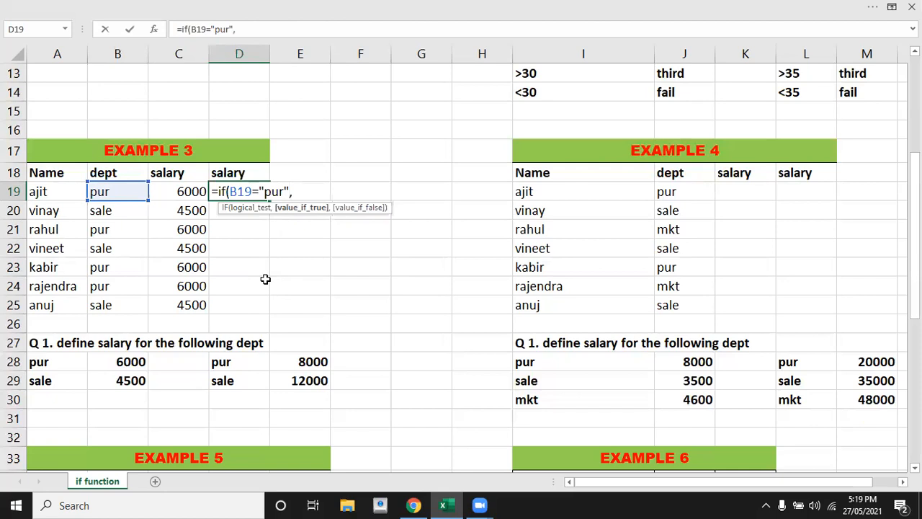
text(8000,1)
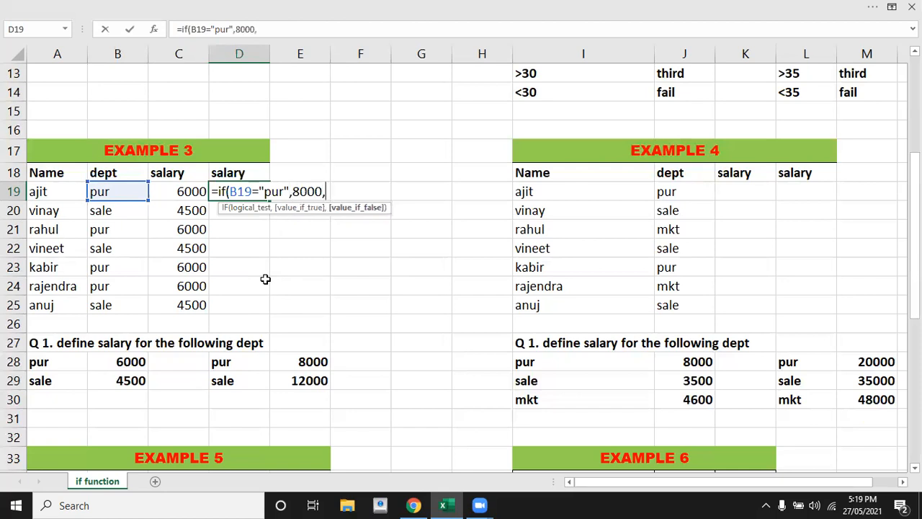
text(2000))
key(Return)
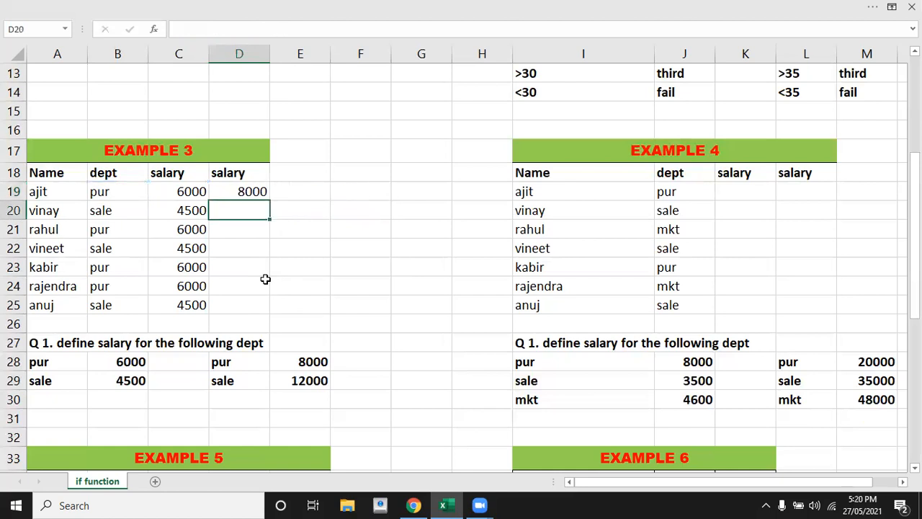
Step: Fill the D19 salary formula down through D25 and check the formula in D20
click(238, 194)
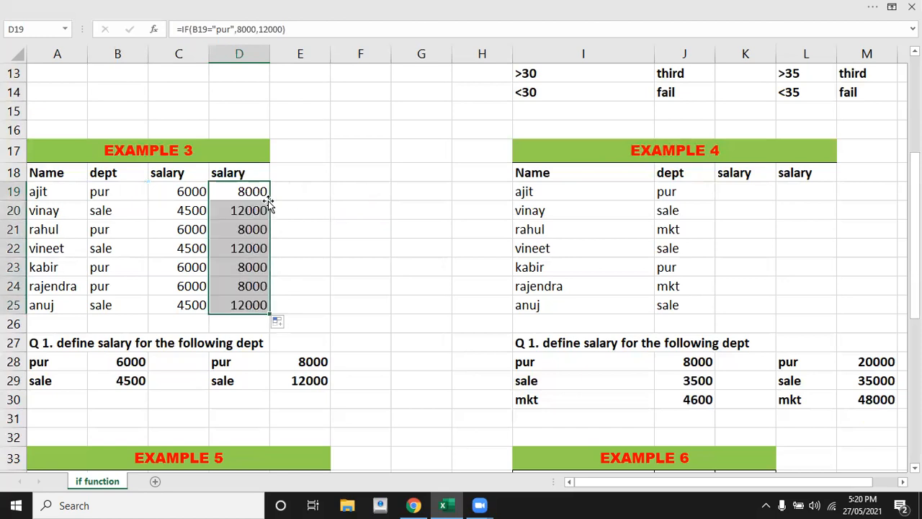
click(238, 209)
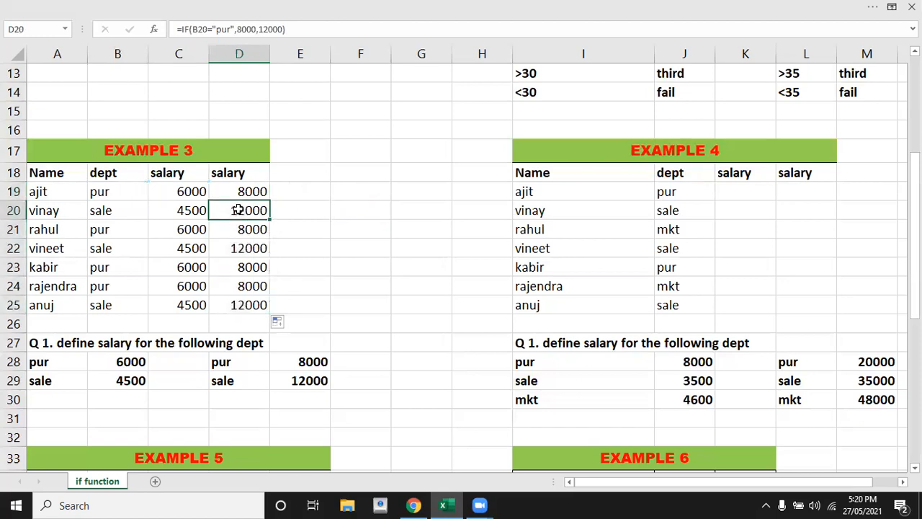
click(331, 207)
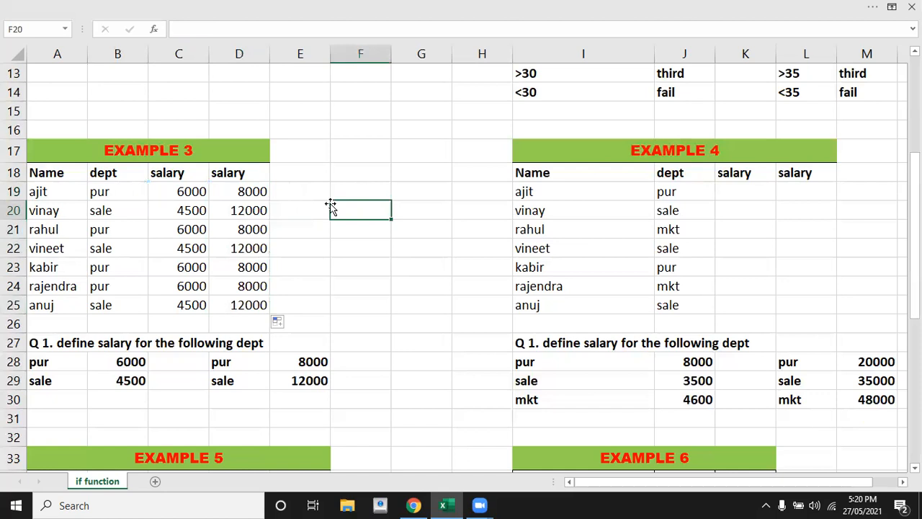
Step: Compare the numeric marks column in Example 1 with the text dept column in Example 3
key(Up)
key(Up)
key(Up)
key(Up)
key(Up)
key(Up)
key(Up)
key(Up)
key(Up)
key(Up)
key(Up)
key(Up)
key(Up)
key(Up)
key(Up)
key(Up)
key(Up)
key(Up)
key(Up)
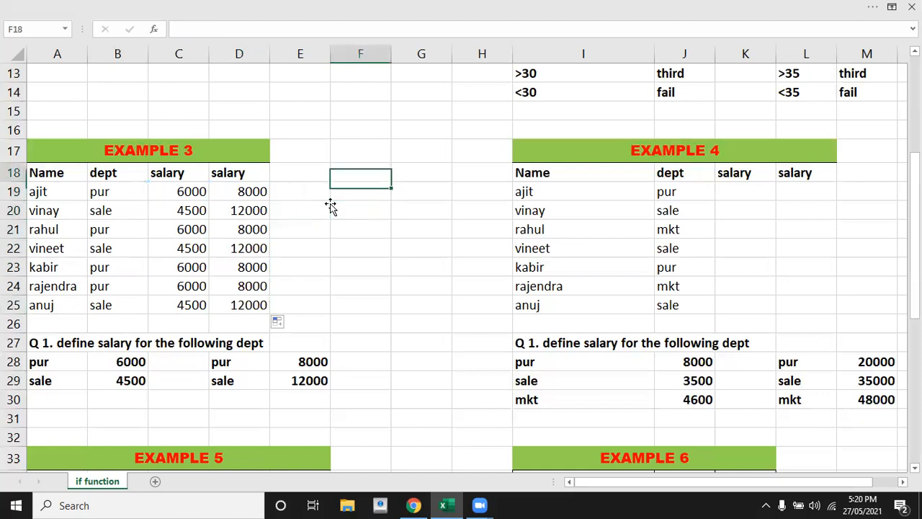
key(Down)
key(Down)
key(Down)
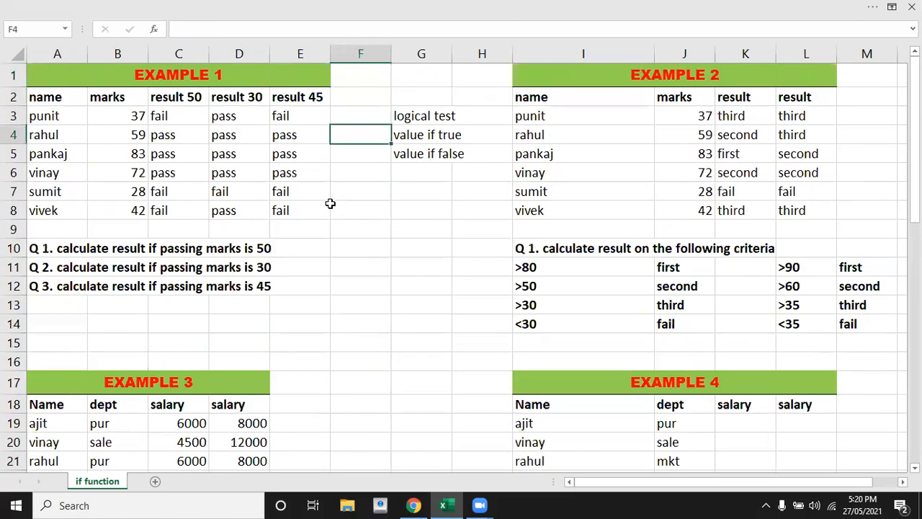
key(Left)
key(Left)
key(Left)
key(Left)
key(Up)
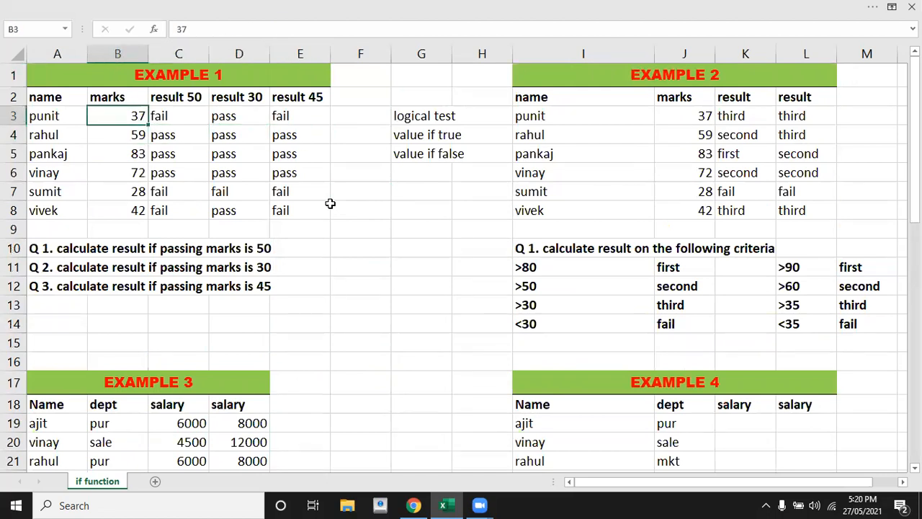
key(Down)
key(Down)
key(Down)
key(Down)
key(Down)
key(Down)
key(Down)
key(Down)
key(Down)
key(Down)
key(Down)
key(Down)
key(Down)
key(Down)
key(Down)
key(Down)
key(Down)
key(Down)
key(Down)
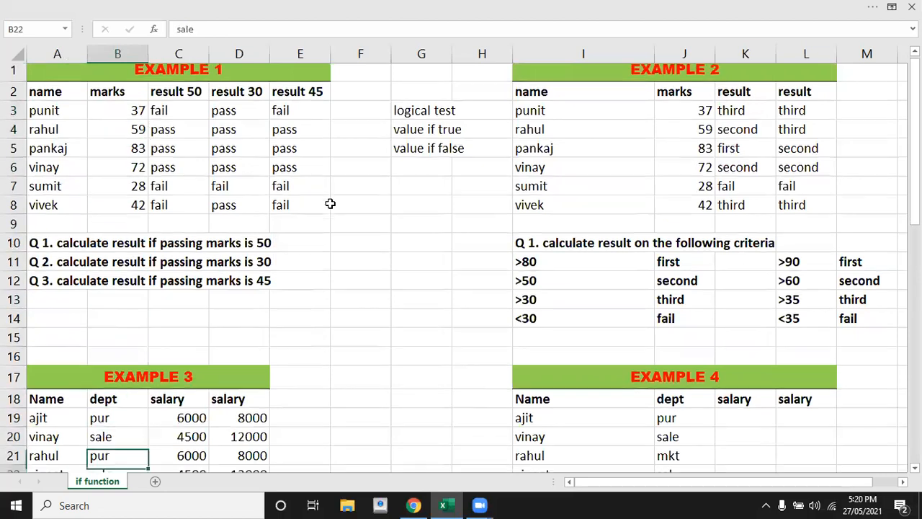
key(Up)
key(Up)
key(Up)
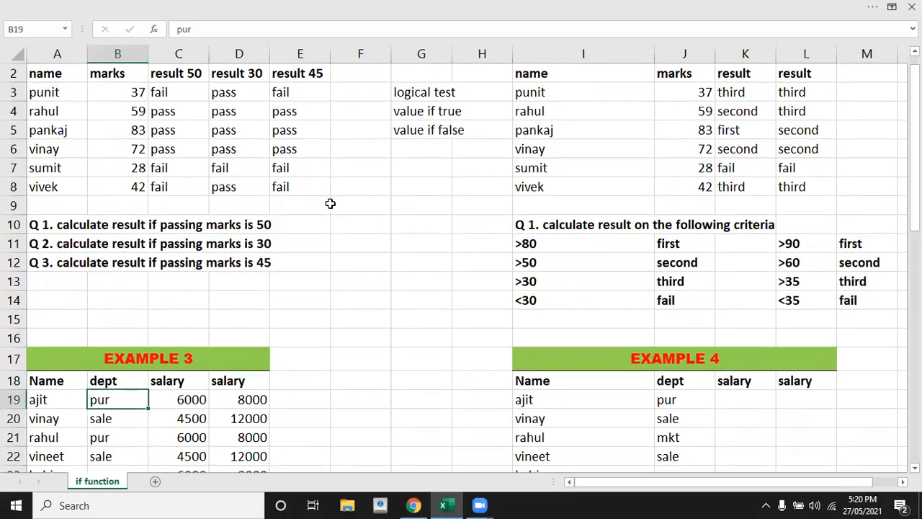
Step: Examine Example 4's dept column and its salary criteria for the pur, sale and mkt departments
key(Right)
key(Right)
key(Right)
key(Right)
key(Right)
key(Down)
key(Down)
key(Down)
key(Down)
key(Down)
key(Down)
key(Down)
key(Down)
key(Down)
key(Down)
key(Down)
key(Down)
key(Down)
key(Down)
key(Down)
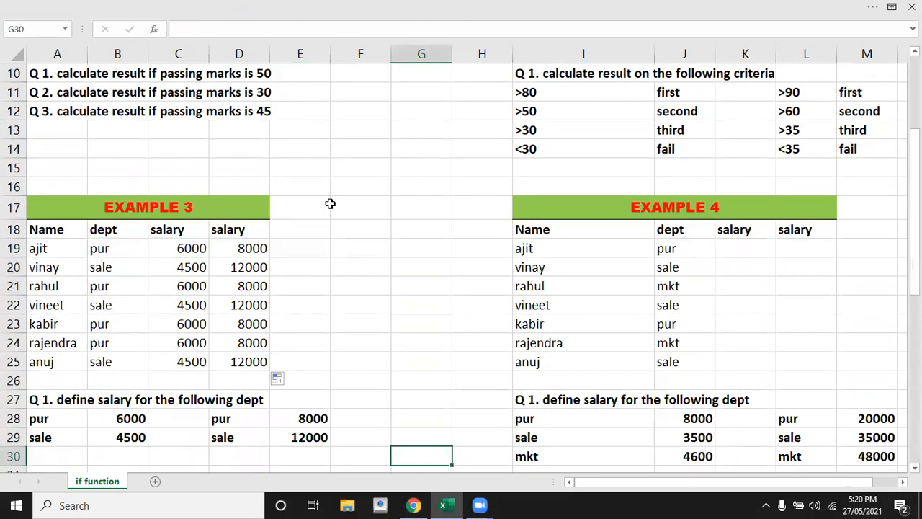
key(Right)
key(Right)
key(Right)
key(Up)
key(Up)
key(Up)
key(Up)
key(Up)
key(Up)
key(Up)
key(Up)
key(Down)
key(Down)
key(Down)
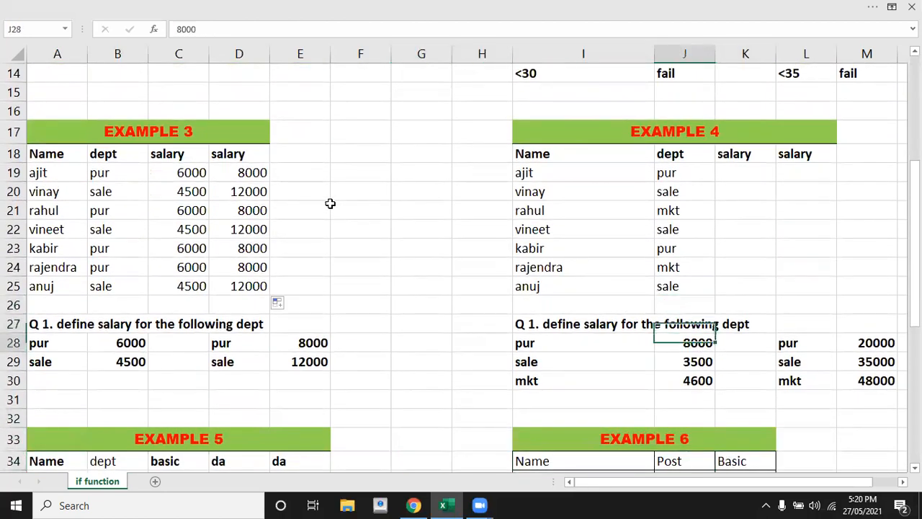
Step: Review Example 4's dept entries against the first salary criteria for pur, sale and mkt in rows 28 to 30
key(Up)
key(Up)
key(Up)
key(Up)
key(Up)
key(Up)
key(Up)
key(Up)
key(Up)
key(Up)
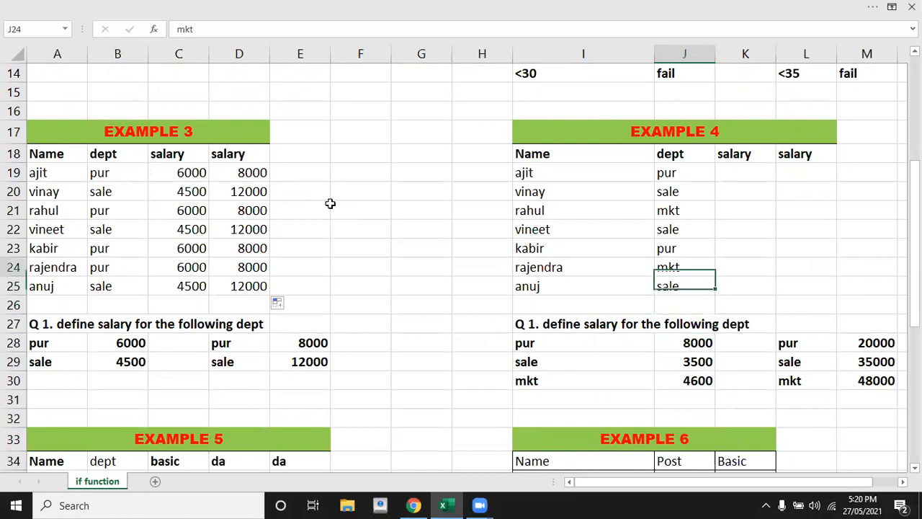
key(Right)
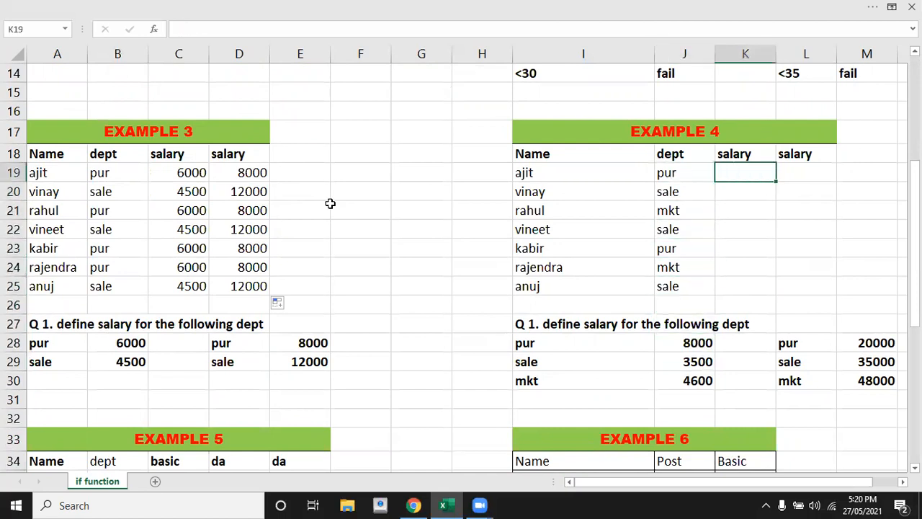
key(Down)
key(Down)
key(Down)
key(Down)
key(Down)
key(Down)
key(Down)
key(Down)
key(Down)
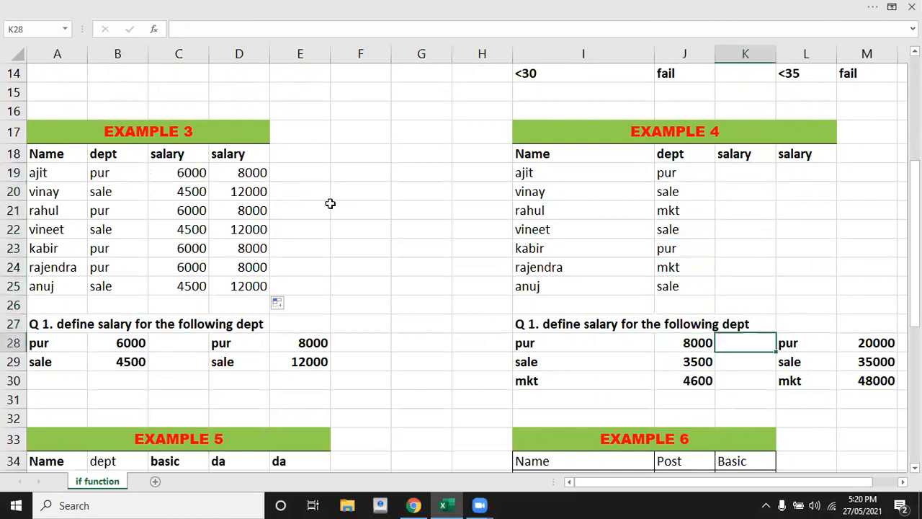
key(Left)
key(Left)
key(Left)
key(Right)
key(Right)
key(Left)
key(Down)
key(Right)
key(Down)
key(Left)
key(Right)
key(Up)
key(Up)
key(Up)
key(Up)
key(Up)
key(Up)
key(Up)
key(Up)
key(Up)
key(Up)
key(Up)
key(Up)
key(Up)
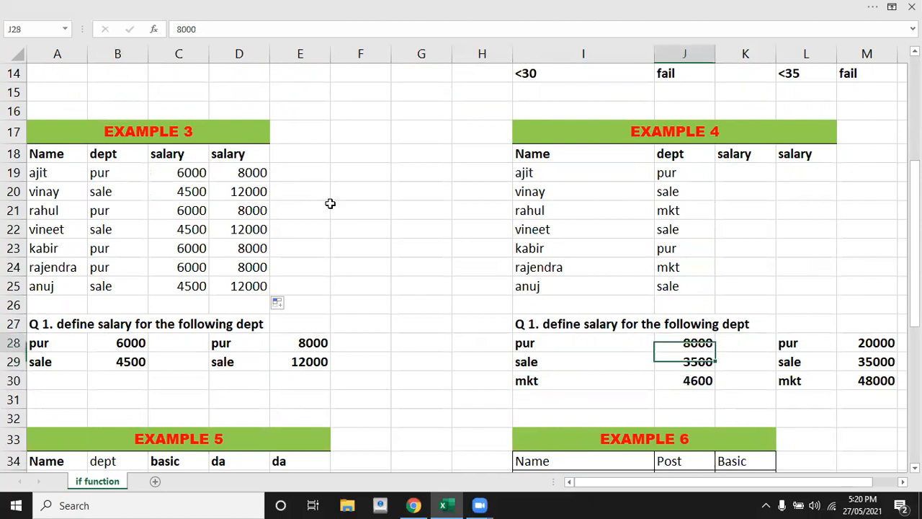
Step: Begin the first salary formula in K19 of Example 4 with =if(J19="pur", as the department test
key(Down)
key(Down)
key(Right)
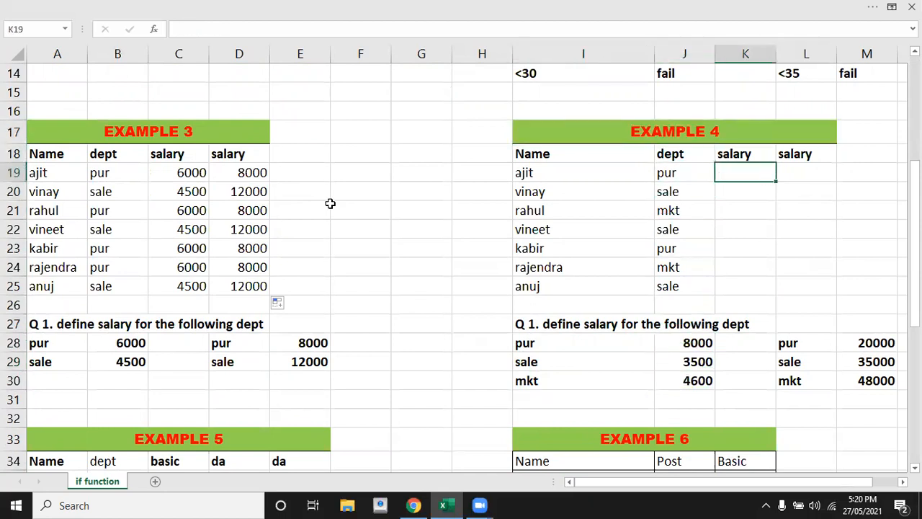
text(=if()
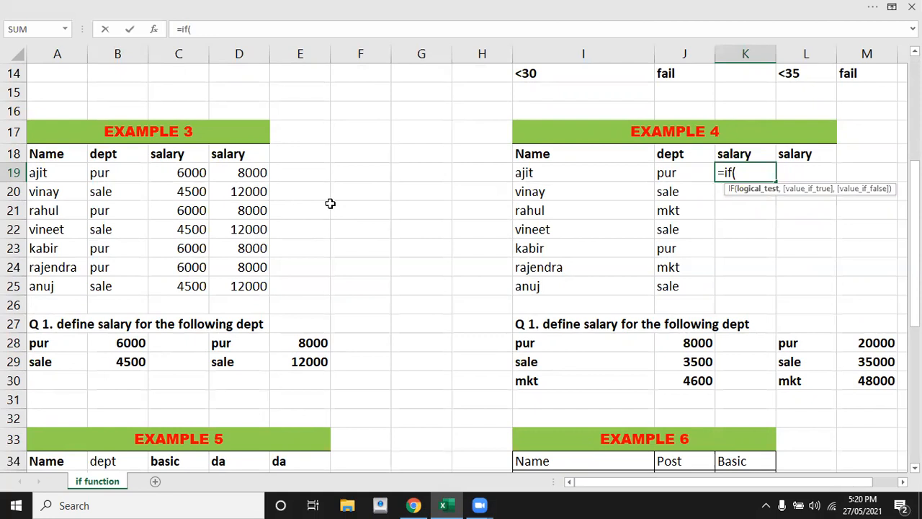
key(Left)
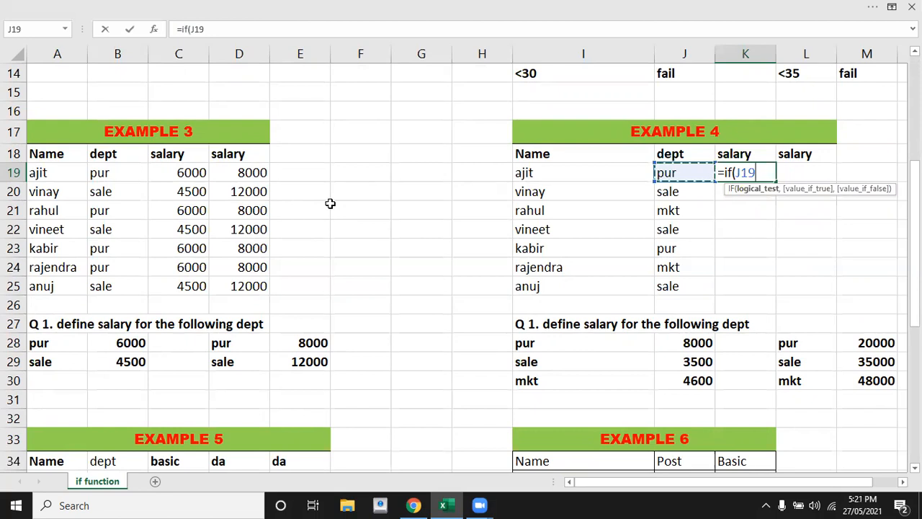
text(=)
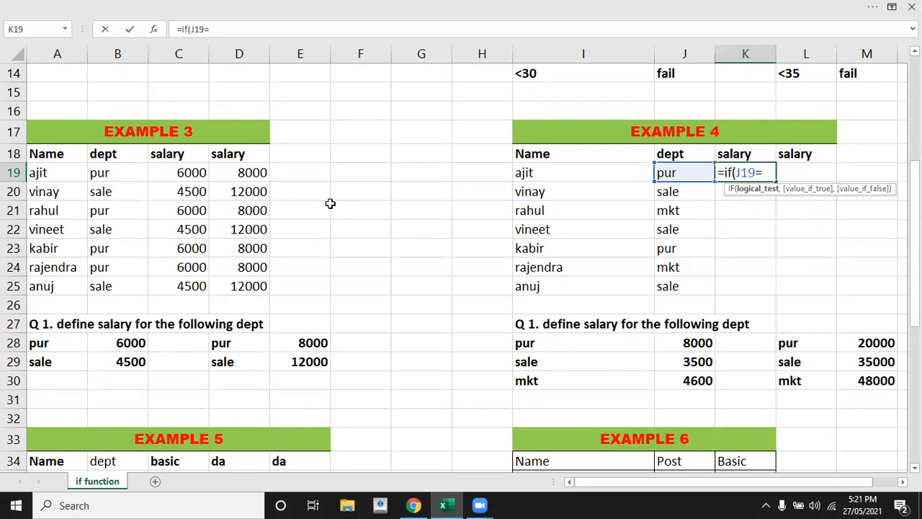
text("pur",)
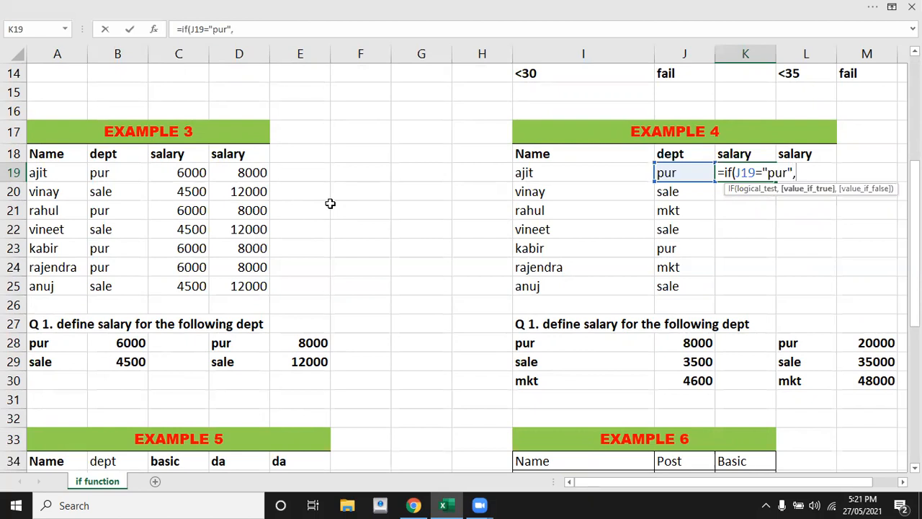
drag(246, 286, 436, 312)
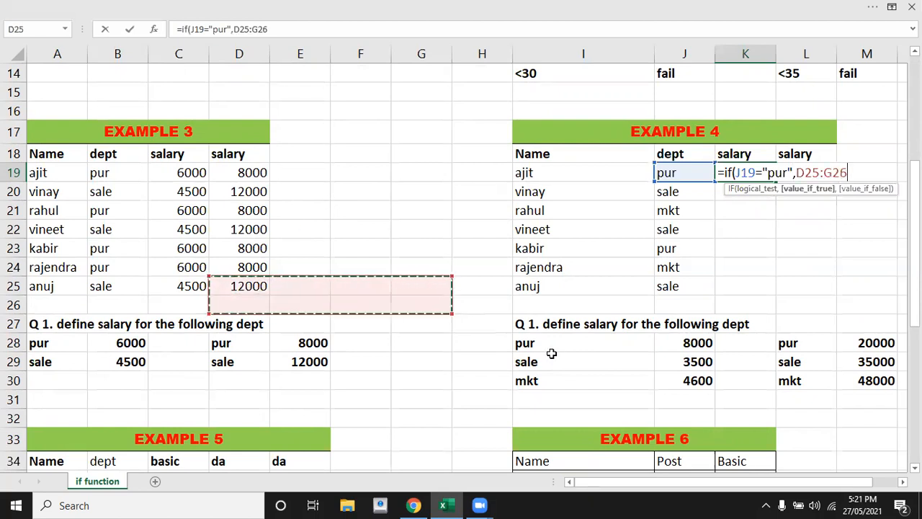
key(BackSpace)
key(BackSpace)
key(BackSpace)
key(BackSpace)
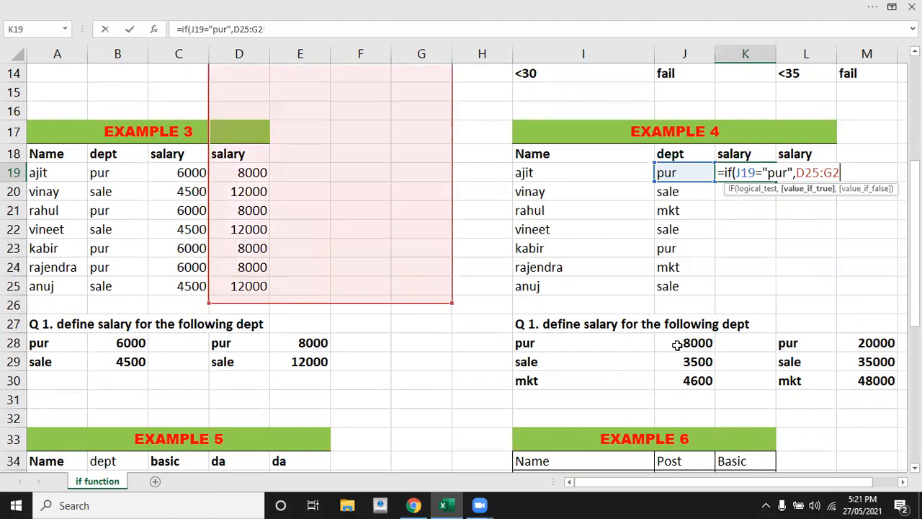
key(BackSpace)
key(BackSpace)
key(BackSpace)
Step: Complete the K19 formula as =if(J19="pur",8000,if(J19="sale",3500,4600)) to assign the salary by department
text(8000)
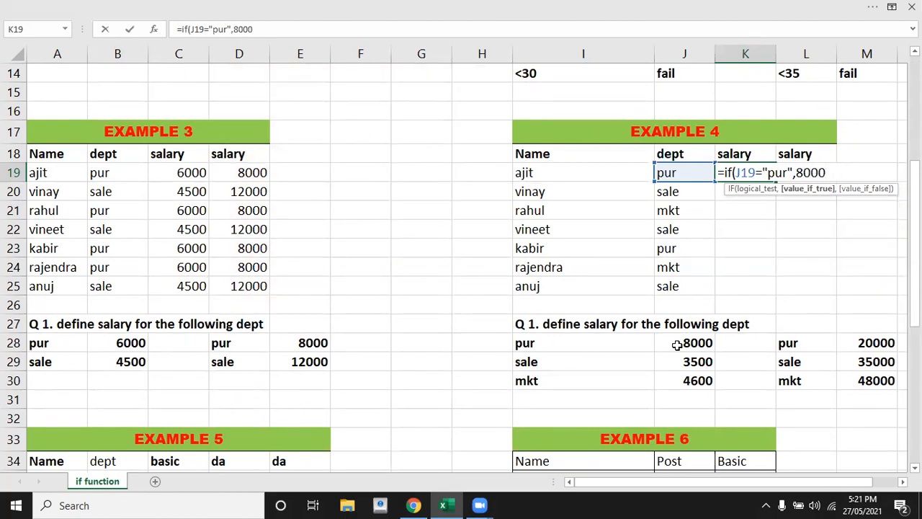
text(,)
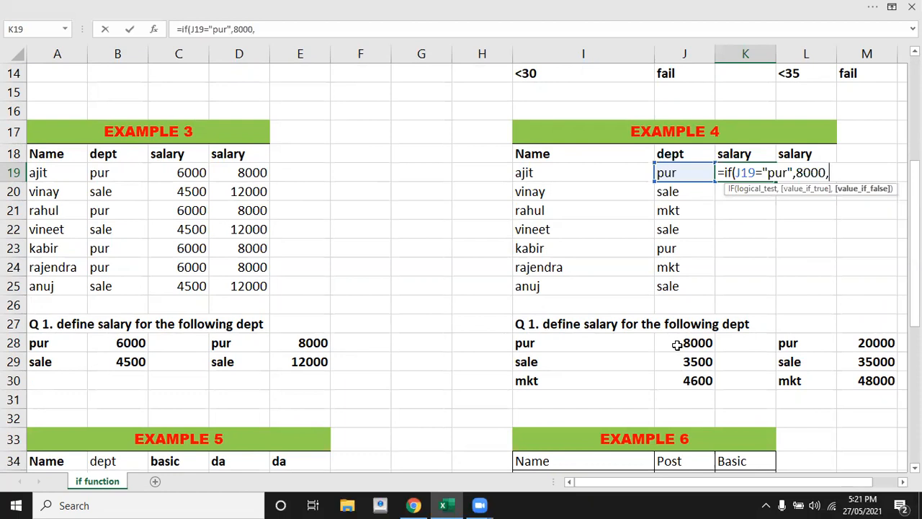
text(if)
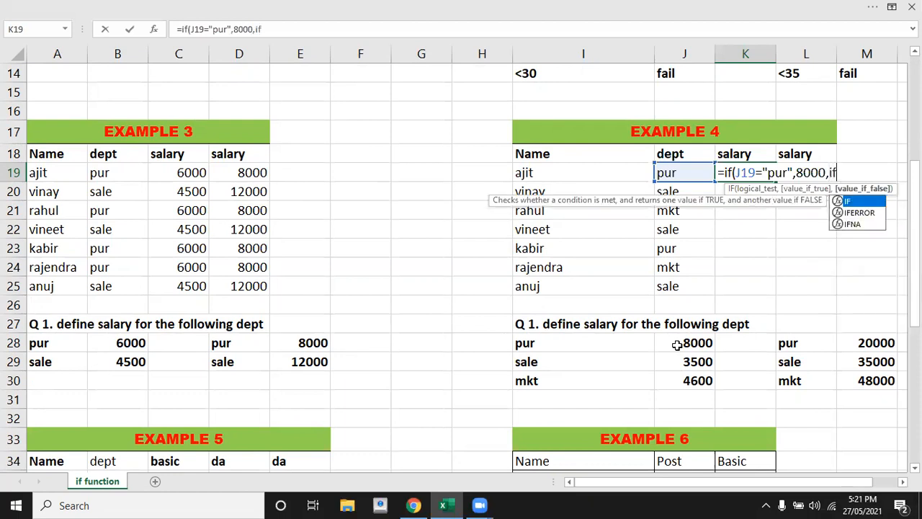
text(()
key(Left)
key(Left)
key(Right)
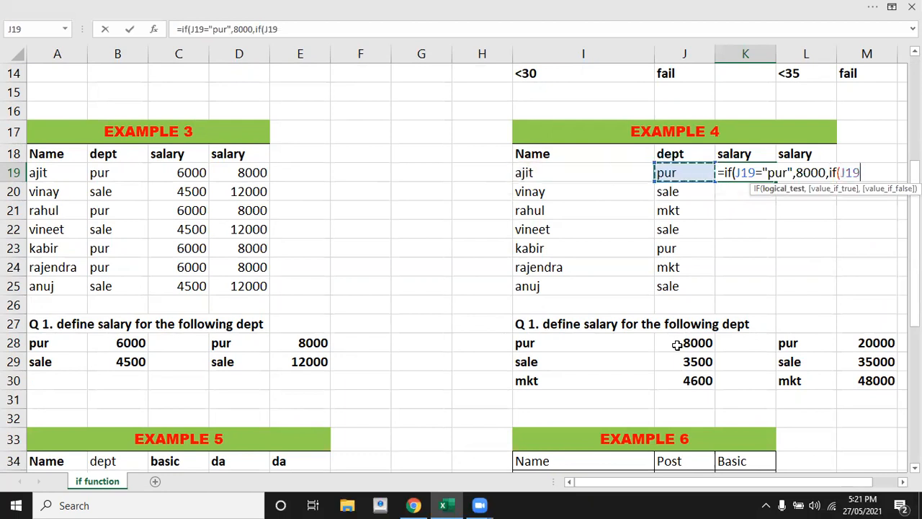
text(="sale",)
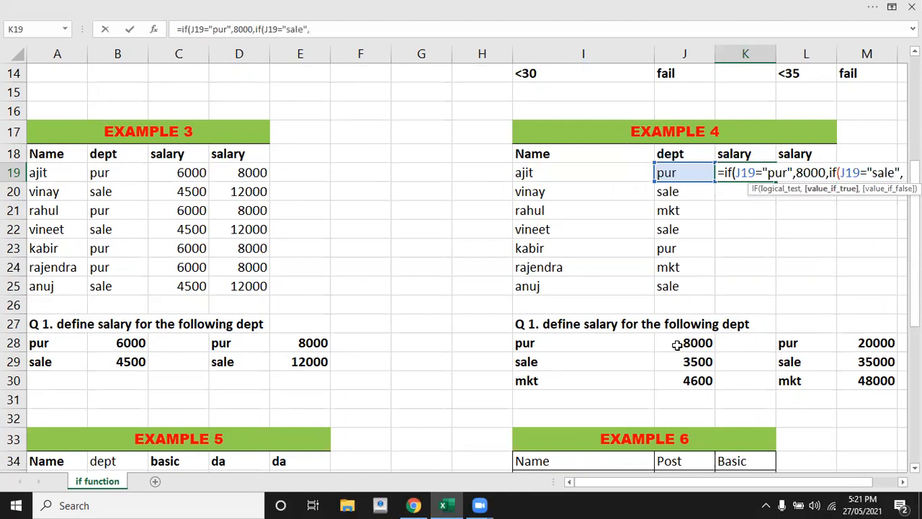
text(3)
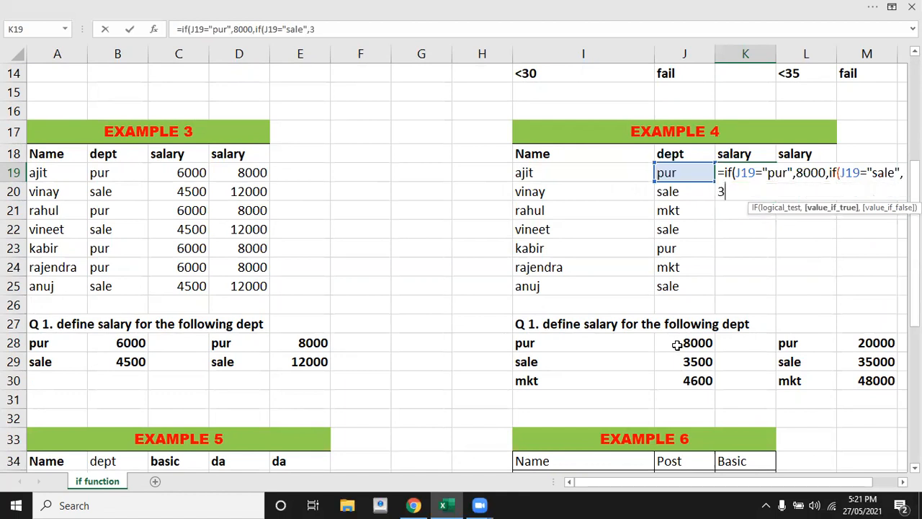
text(500,)
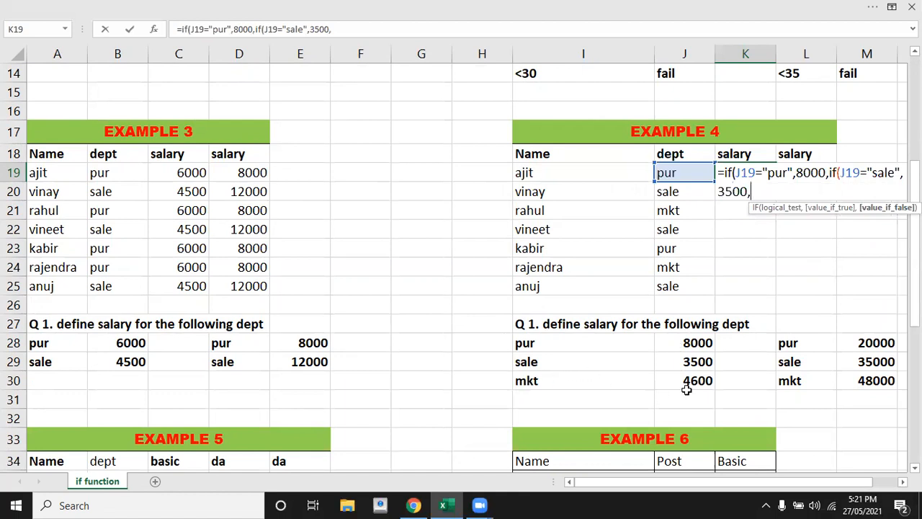
text(4600)
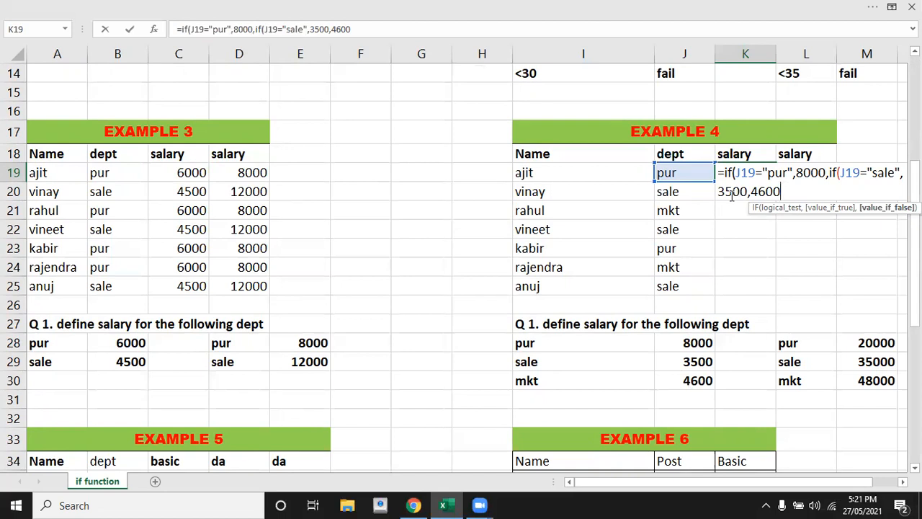
text()))
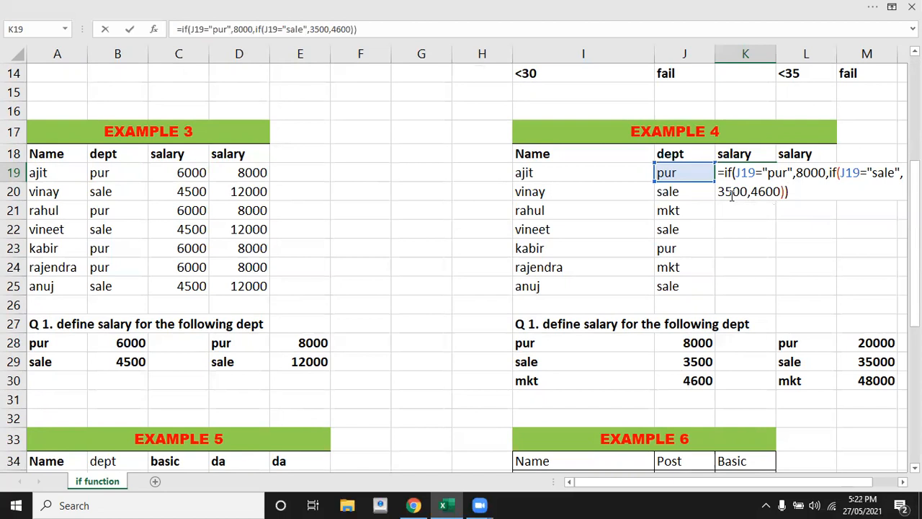
key(Return)
Step: Fill the K19 salary formula down through K25 and select L19 in the second salary column
click(750, 173)
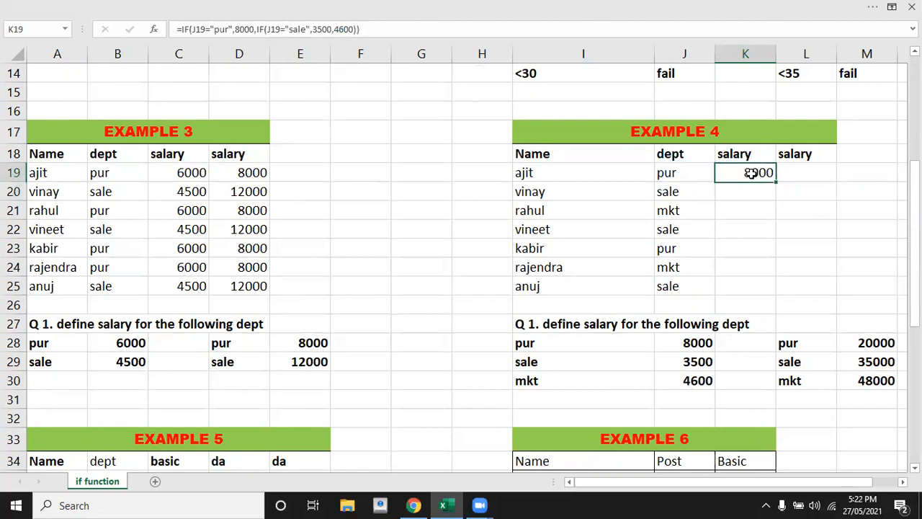
double_click(776, 182)
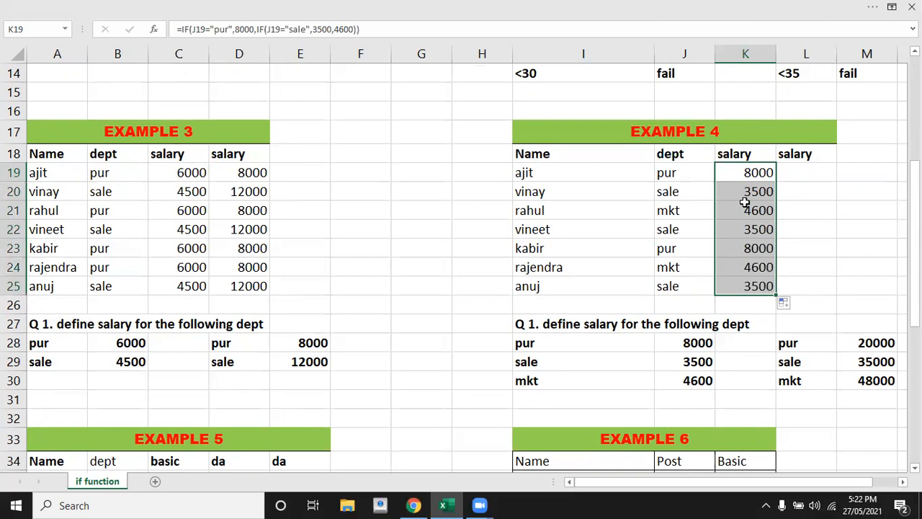
click(792, 173)
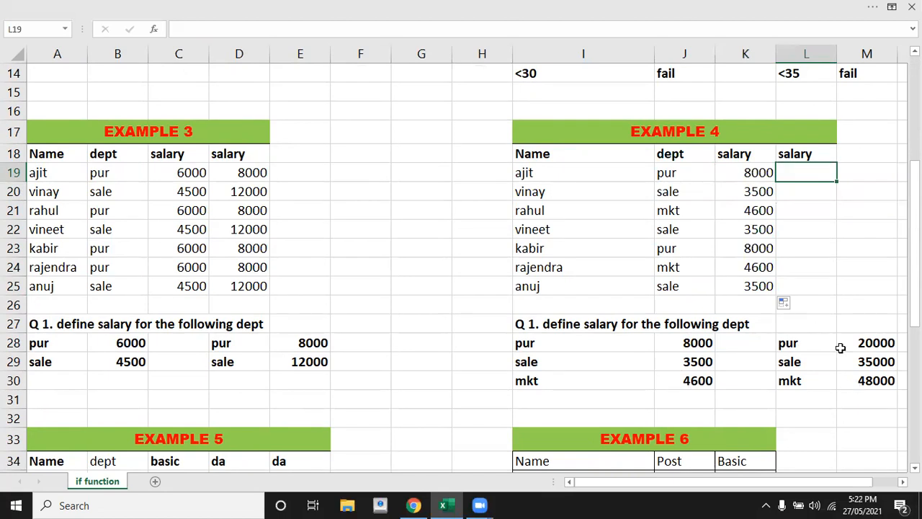
Step: Move on to Example 5 and examine its dept, basic and da columns
key(Down)
key(Down)
key(Down)
key(Down)
key(Down)
key(Down)
key(Down)
key(Down)
key(Down)
key(Down)
key(Down)
key(Down)
key(Down)
key(Down)
key(Down)
key(Down)
key(Down)
key(Down)
key(Down)
key(Down)
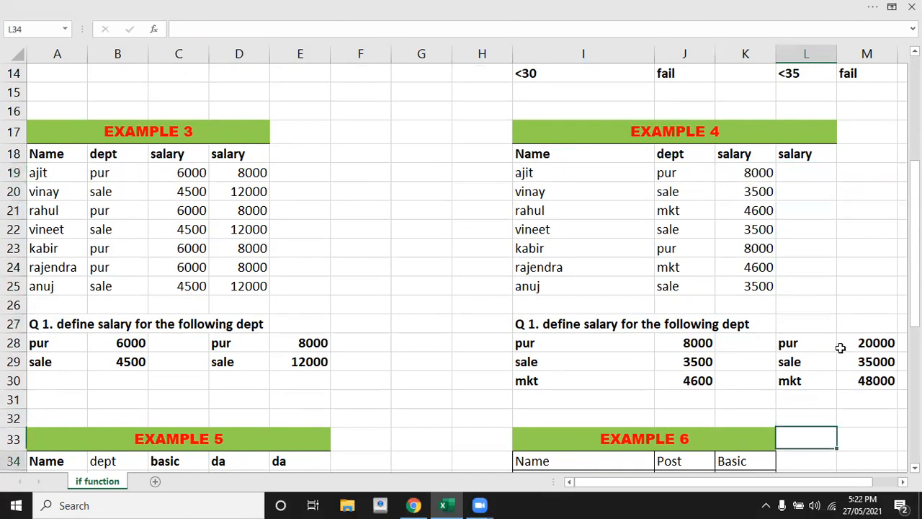
key(Down)
key(Down)
key(Down)
key(Down)
key(Down)
key(Down)
key(Down)
key(Down)
key(Down)
key(Down)
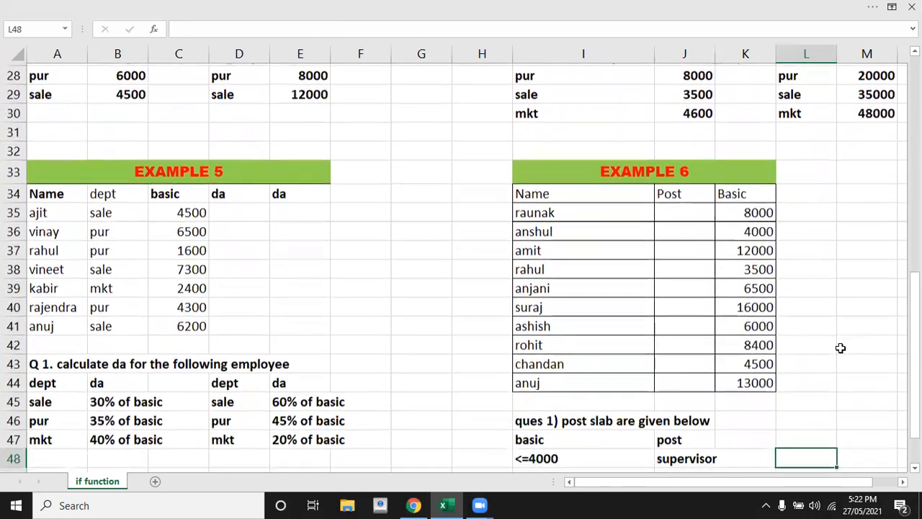
key(Left)
key(Left)
key(Left)
key(Left)
key(Left)
key(Left)
key(Left)
key(Left)
key(Left)
key(Left)
key(Left)
key(Up)
key(Up)
key(Up)
key(Up)
key(Up)
key(Up)
key(Up)
key(Up)
key(Up)
key(Up)
key(Up)
key(Up)
key(Up)
key(Up)
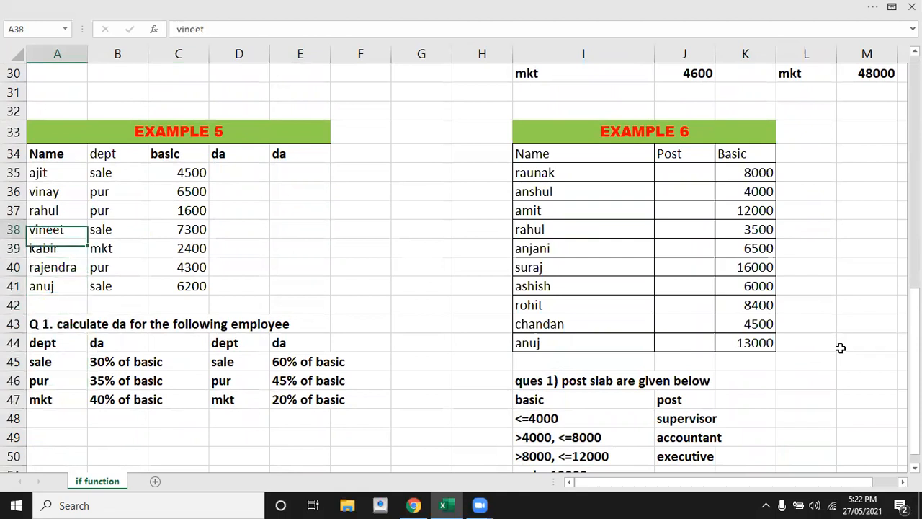
key(Up)
key(Right)
key(Right)
key(Right)
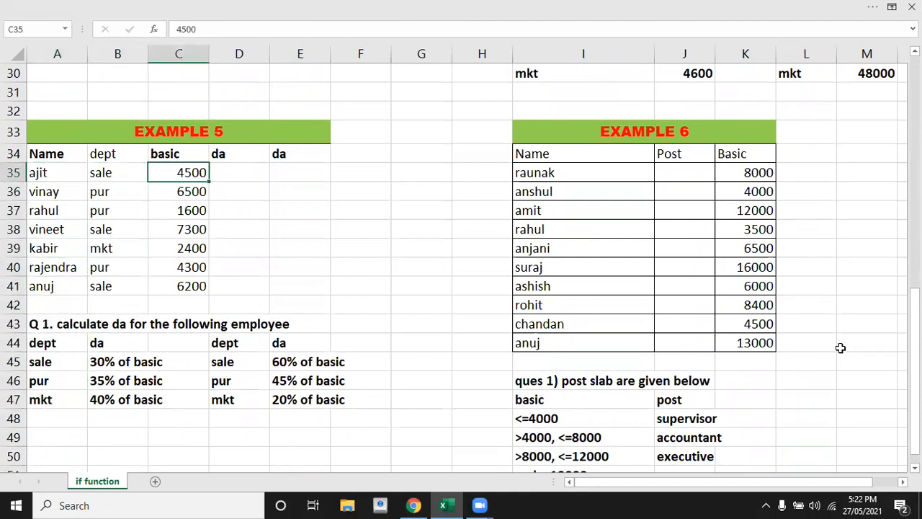
key(Left)
key(Right)
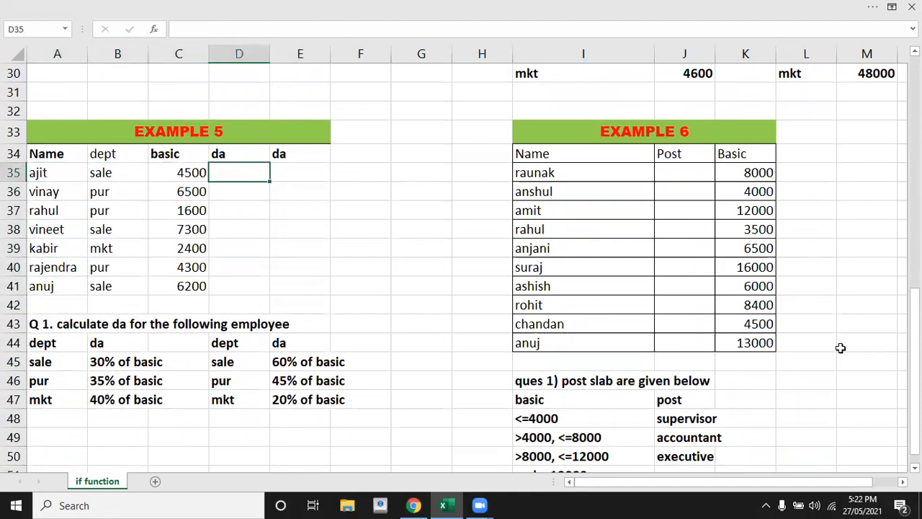
Step: Examine Example 5's first set of da criteria for the sale, pur and mkt departments in rows 45 to 47
key(Down)
key(Down)
key(Down)
key(Down)
key(Down)
key(Down)
key(Down)
key(Down)
key(Down)
key(Down)
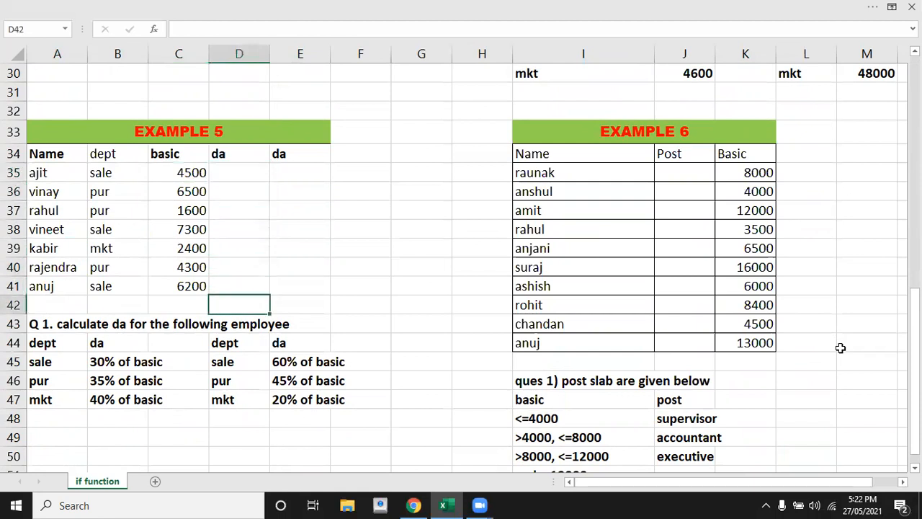
key(Left)
key(Left)
key(Left)
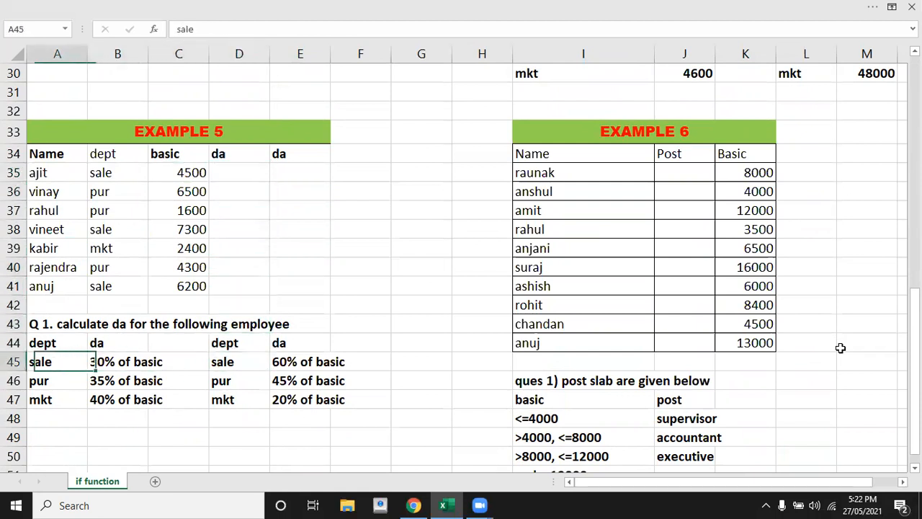
key(Up)
key(Down)
key(Right)
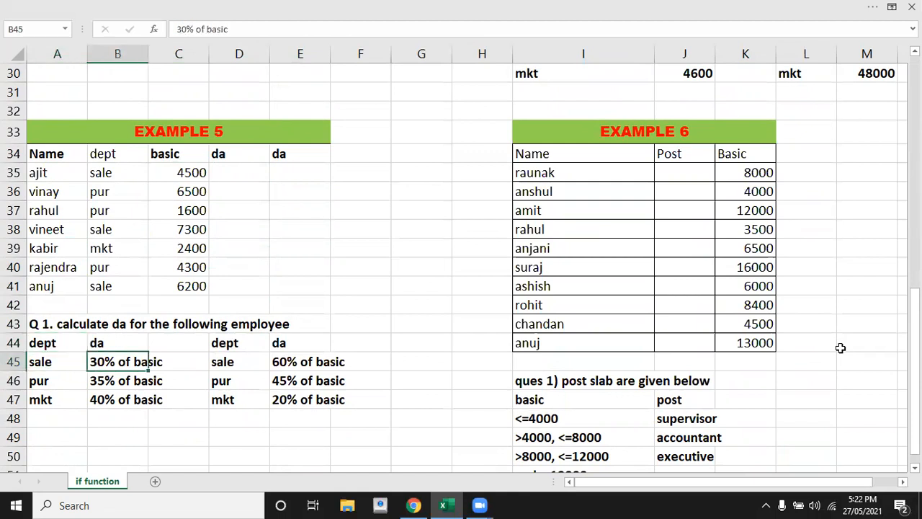
key(Down)
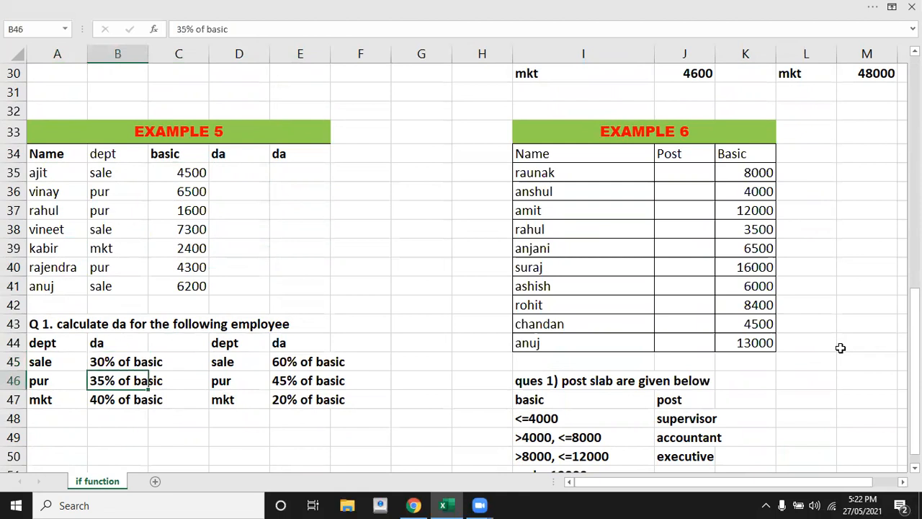
key(Left)
key(Right)
key(Down)
key(Left)
key(Right)
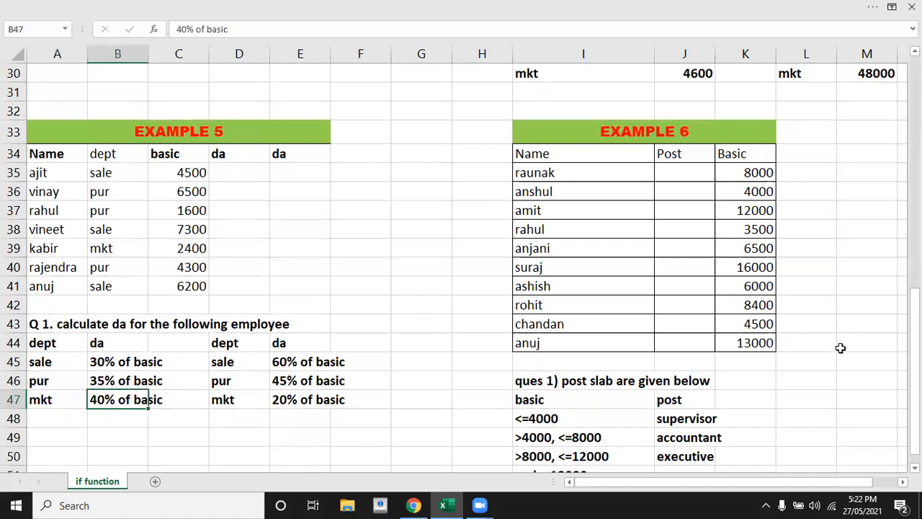
key(Up)
key(Up)
key(Up)
key(Up)
key(Up)
key(Up)
key(Up)
key(Up)
key(Up)
key(Up)
key(Up)
key(Up)
key(Up)
key(Up)
key(Up)
key(Up)
key(Up)
key(Up)
key(Up)
key(Up)
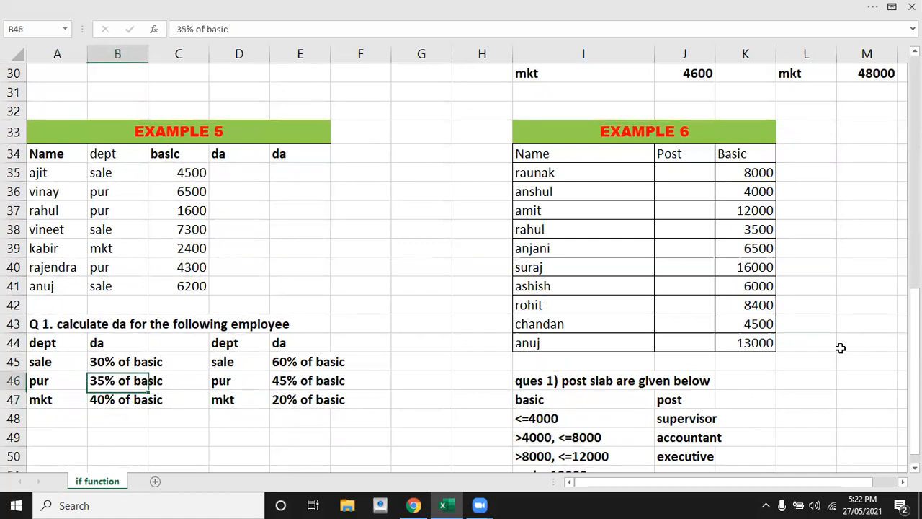
key(Down)
key(Down)
key(Down)
key(Down)
key(Down)
key(Down)
key(Down)
key(Down)
key(Down)
key(Down)
key(Down)
key(Down)
key(Down)
key(Down)
key(Down)
key(Down)
key(Down)
key(Down)
key(Down)
key(Down)
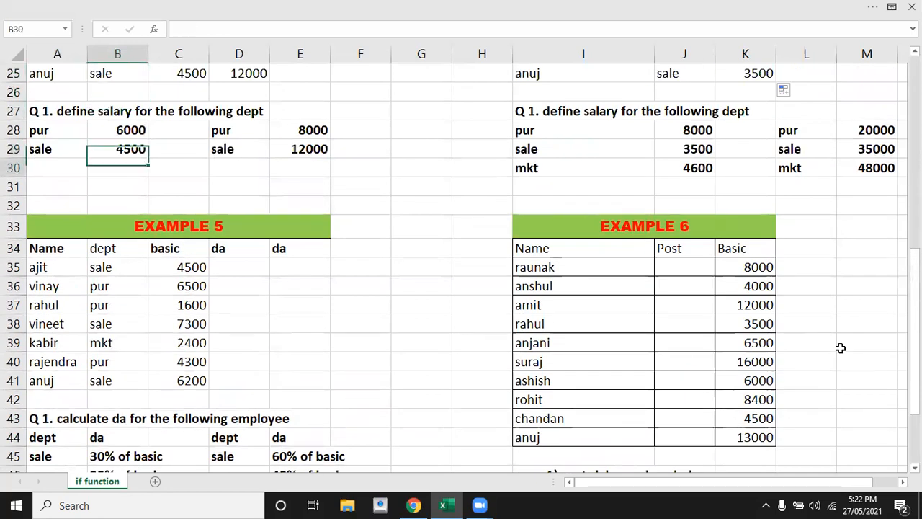
key(Up)
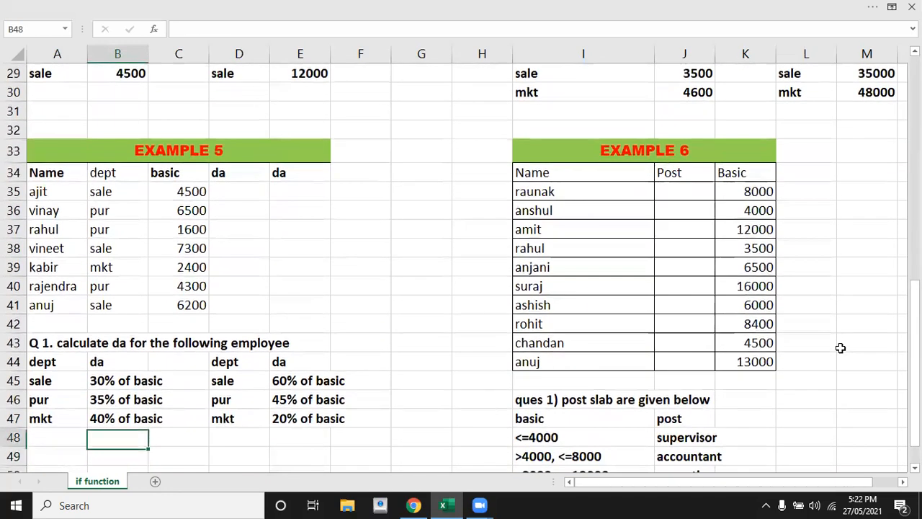
Step: Start the D35 da formula as =if(B35="sale",C35*30%,if( to give the sale department 30% of basic and open a nested IF
key(Up)
key(Up)
key(Up)
key(Up)
key(Up)
key(Up)
key(Up)
key(Up)
key(Up)
key(Up)
key(Up)
key(Up)
key(Up)
key(Up)
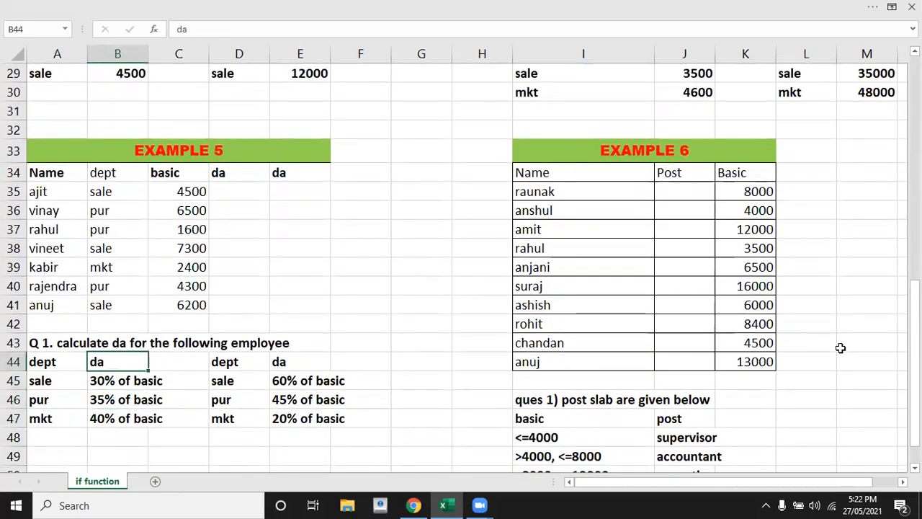
key(Right)
key(Right)
key(Down)
text(=if)
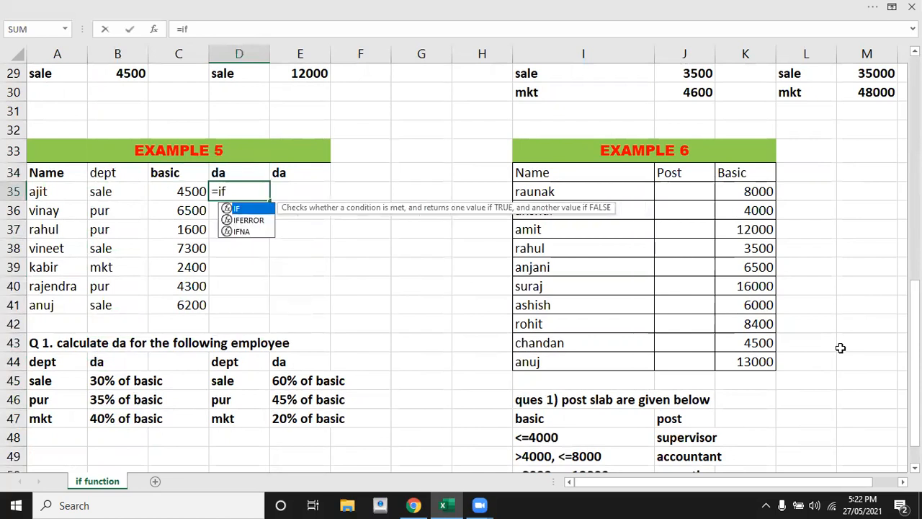
text(()
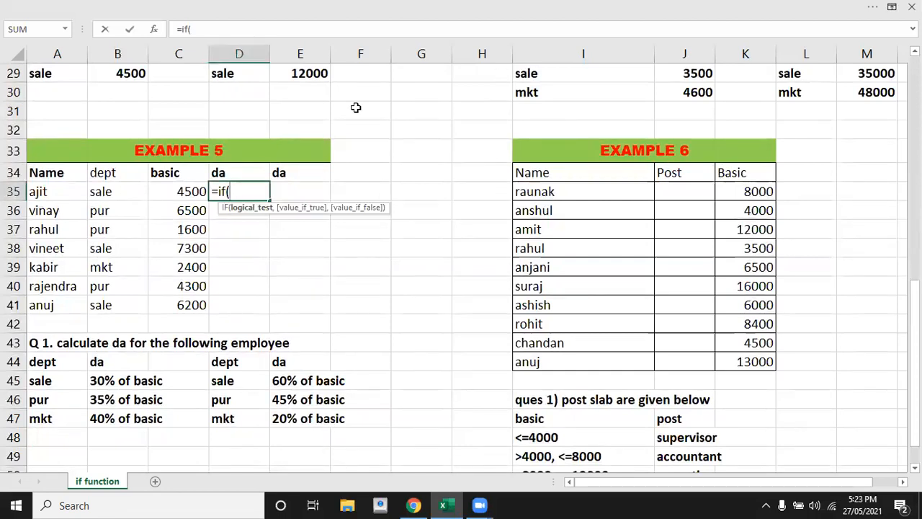
click(104, 191)
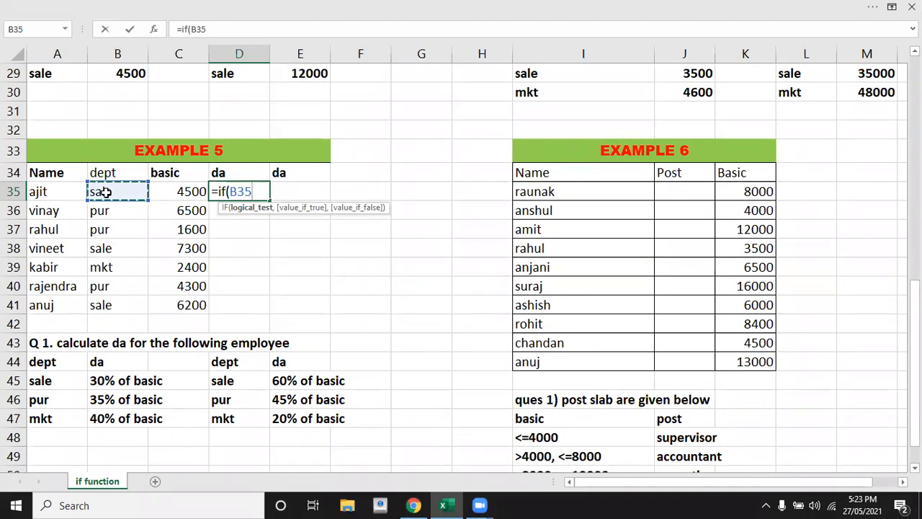
text(=)
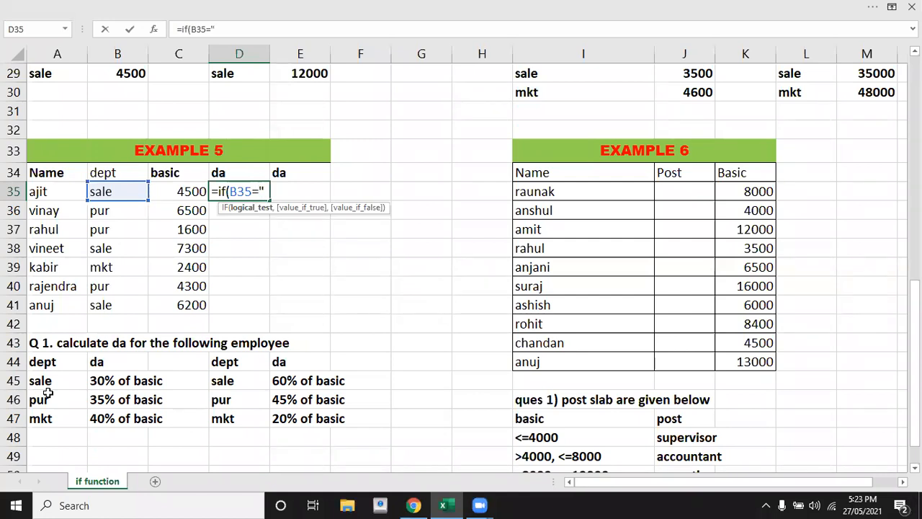
text(sale",)
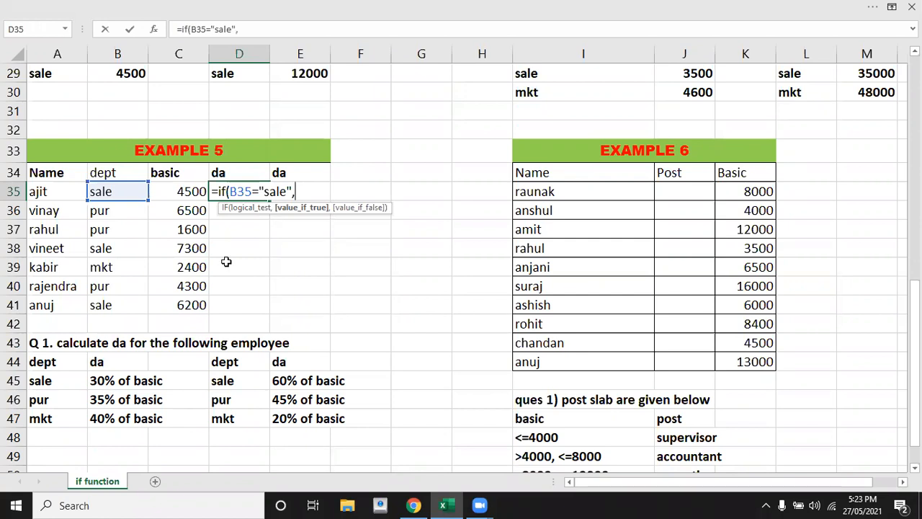
click(188, 191)
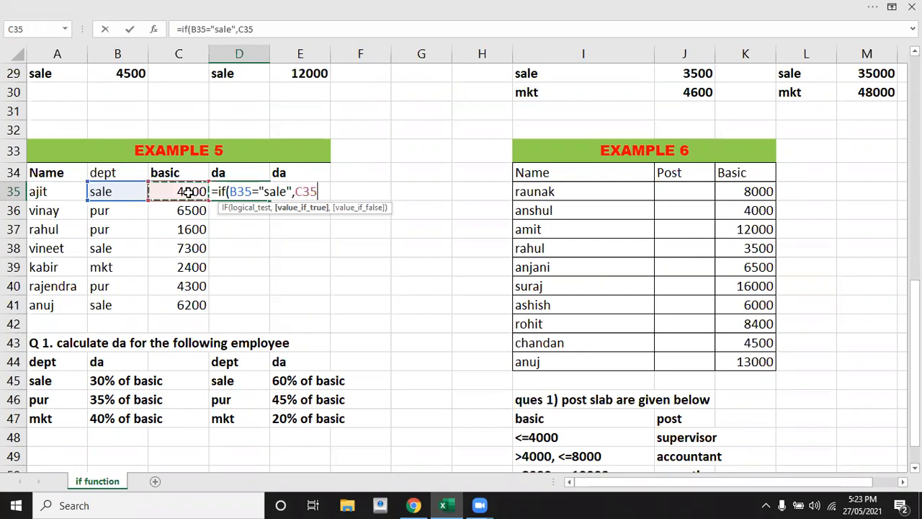
text(*30%)
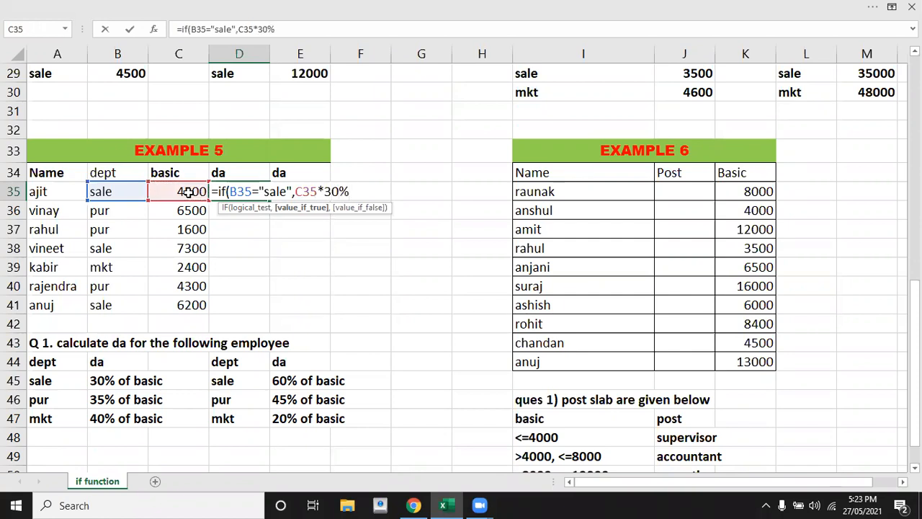
text(,)
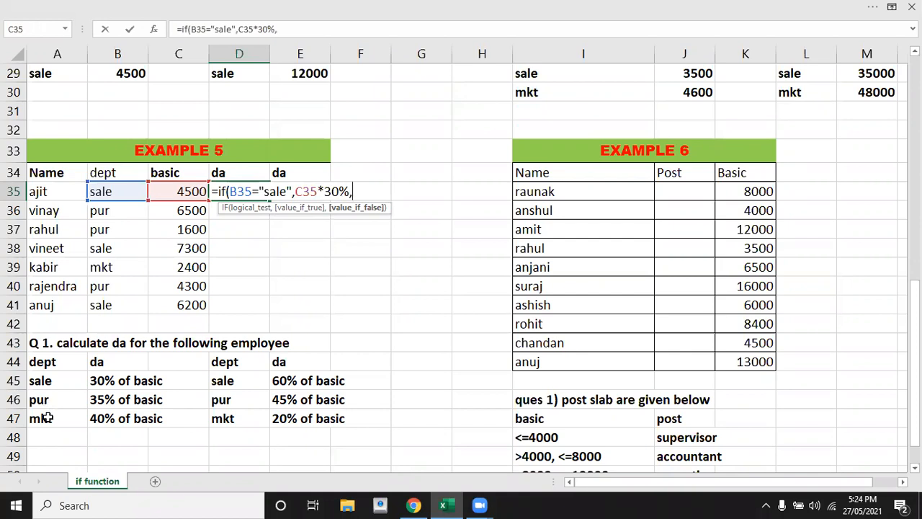
text(if)
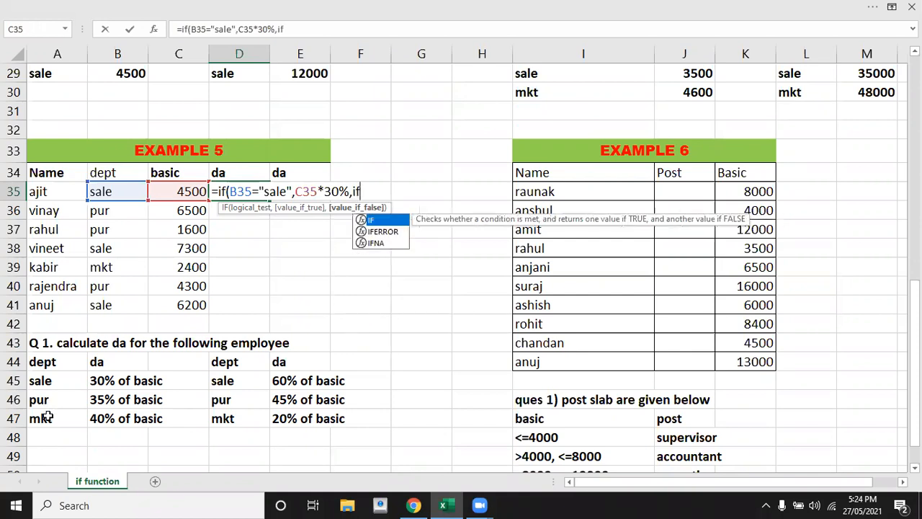
text(()
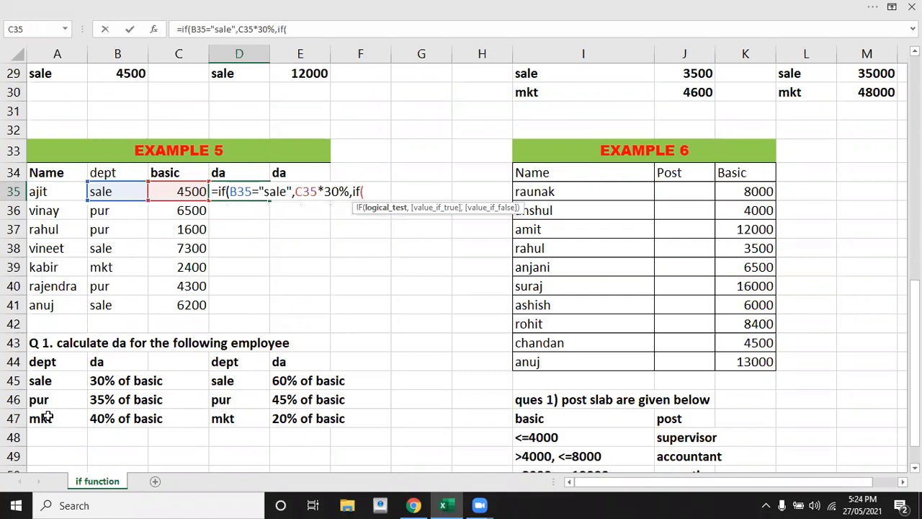
drag(133, 378, 116, 287)
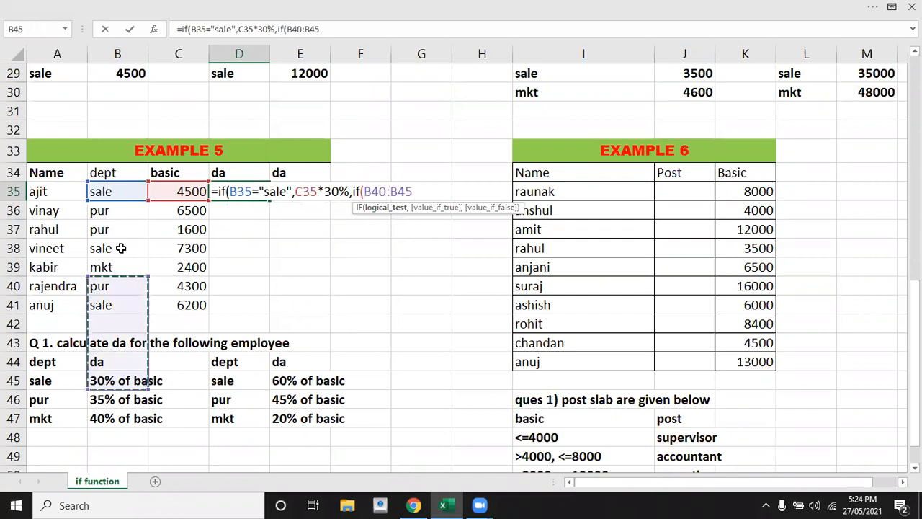
key(BackSpace)
key(BackSpace)
key(BackSpace)
key(BackSpace)
key(BackSpace)
key(BackSpace)
key(BackSpace)
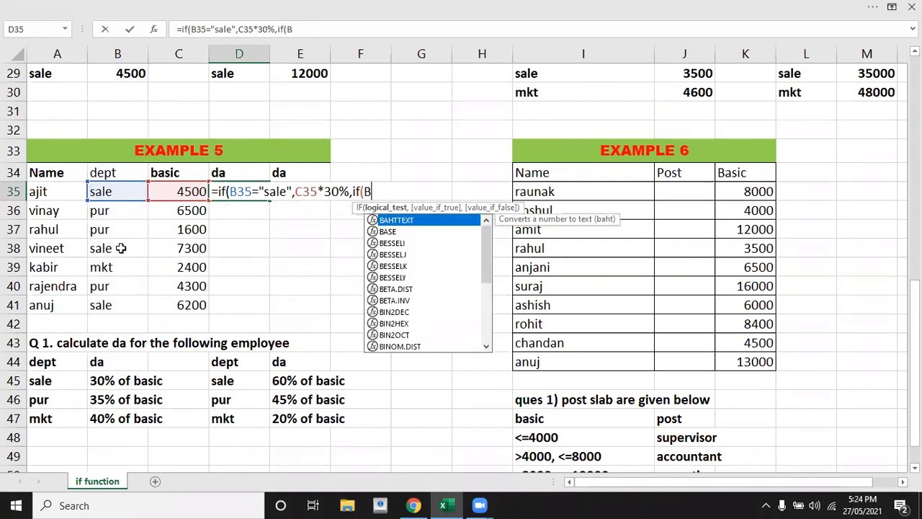
Step: Add the nested condition B35="pur" with the result C35*35% to the D35 formula
click(120, 193)
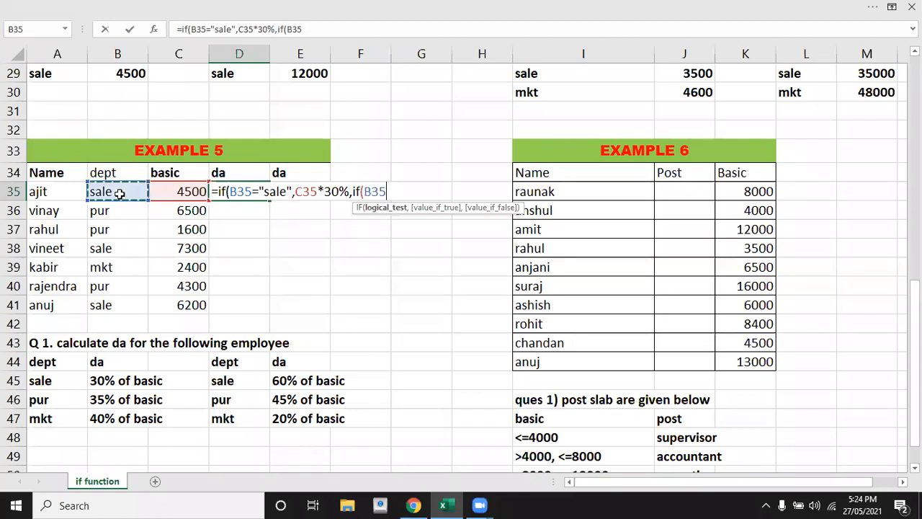
text(=)
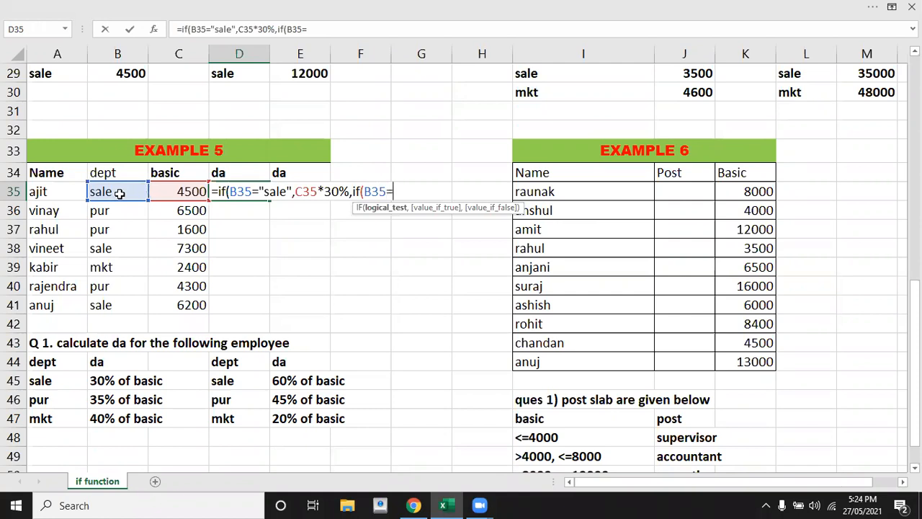
text("pur",)
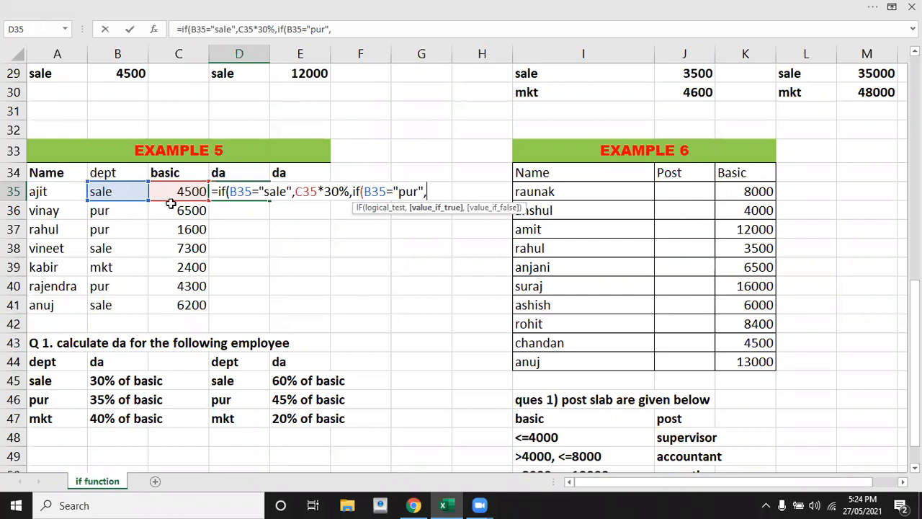
click(175, 192)
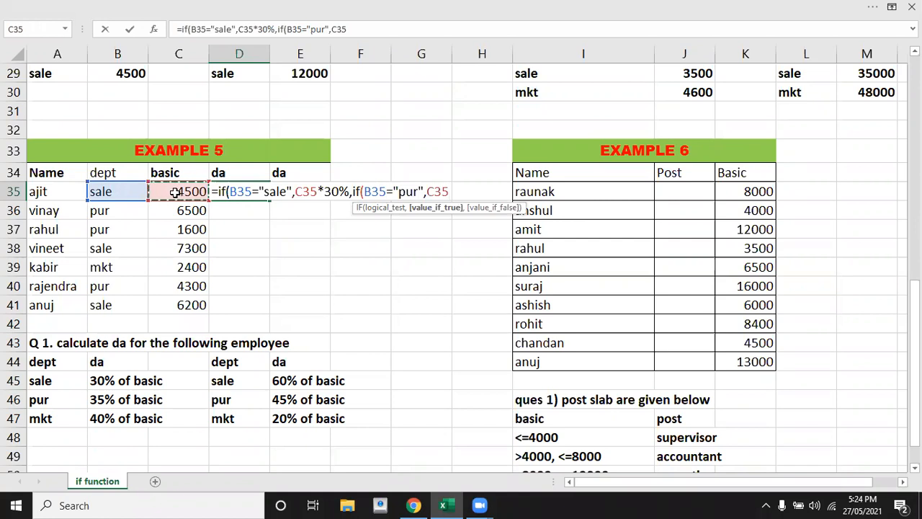
text(*35%)
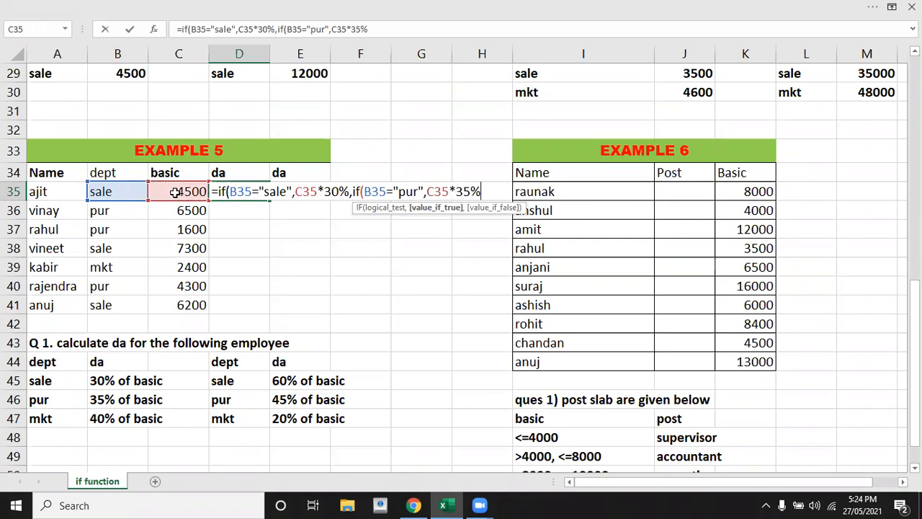
text(,)
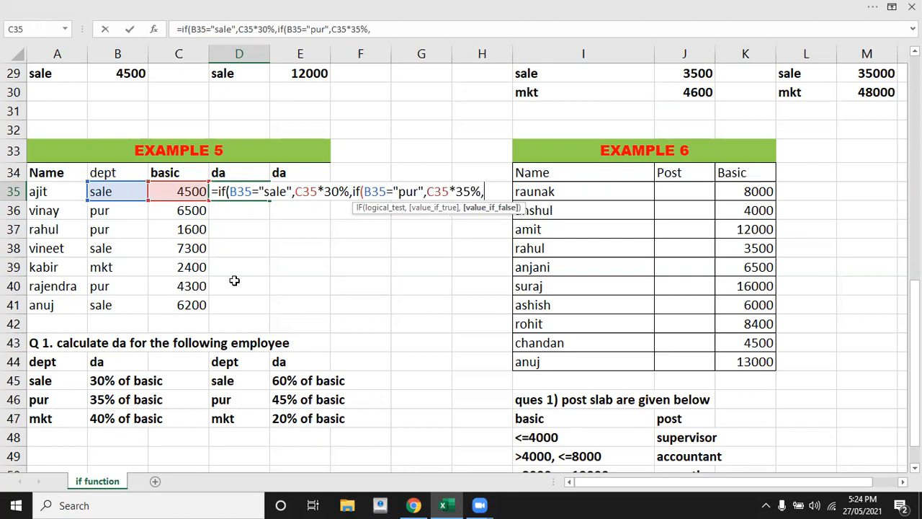
Step: Complete the D35 formula with C35*40% for the remaining department and fill it down through D41
click(187, 191)
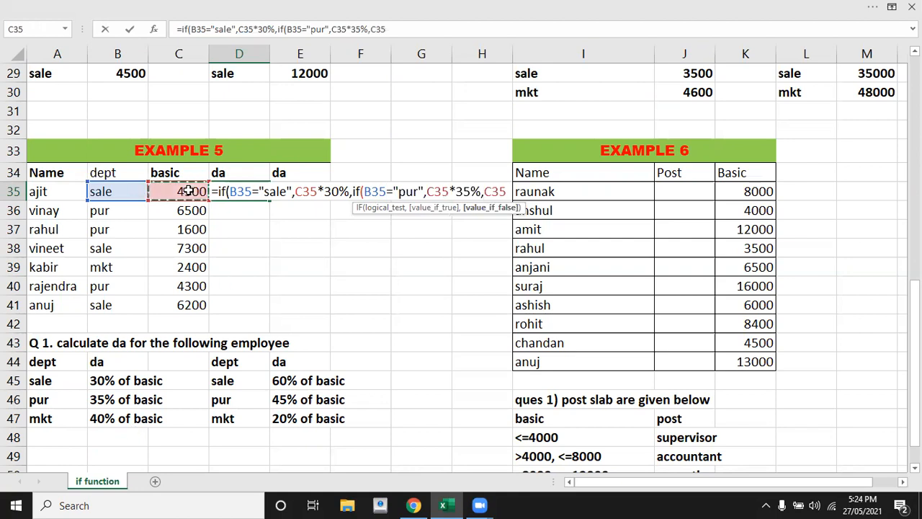
text(*4)
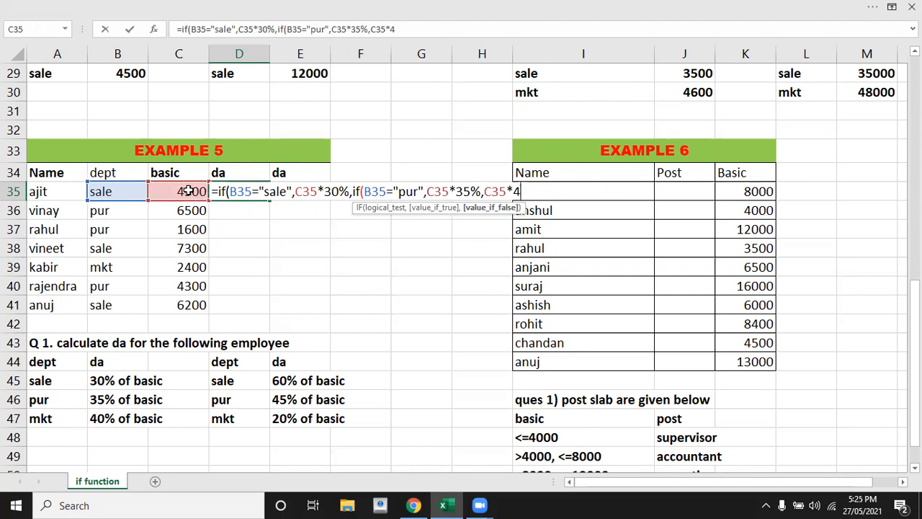
text(0%)))
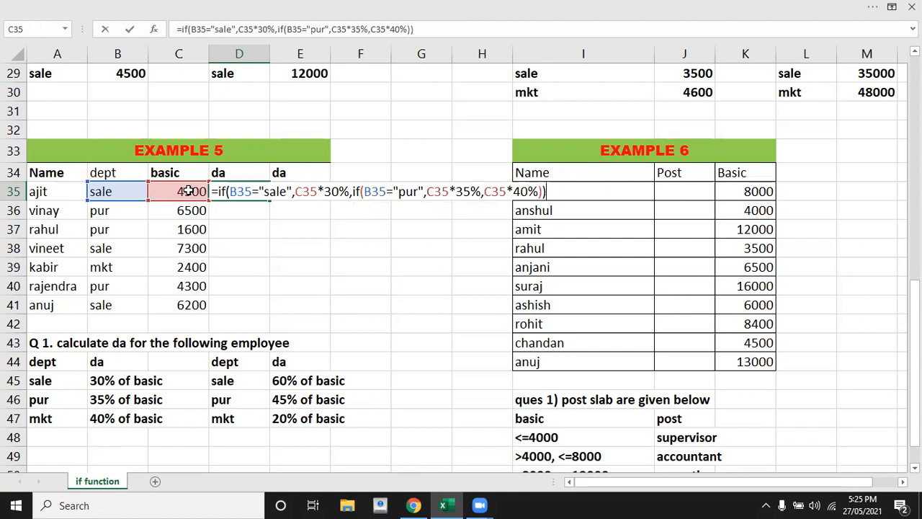
key(Return)
click(233, 192)
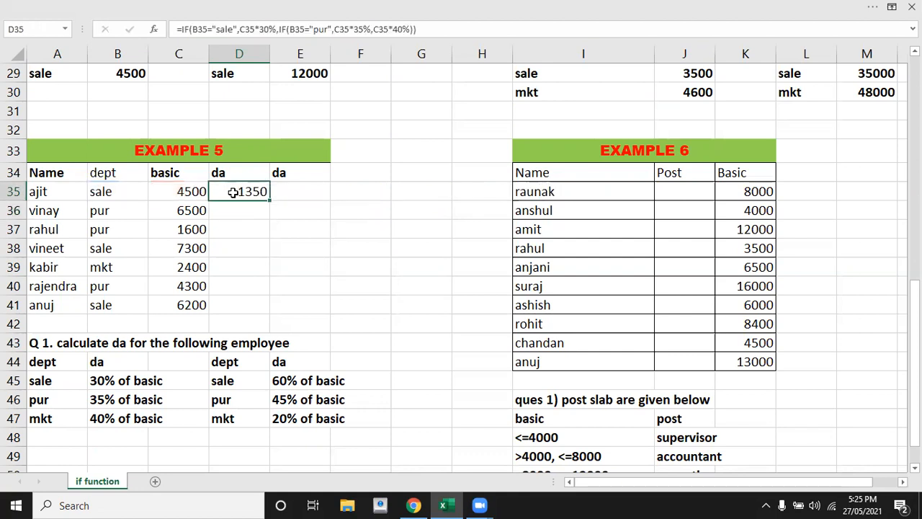
double_click(272, 204)
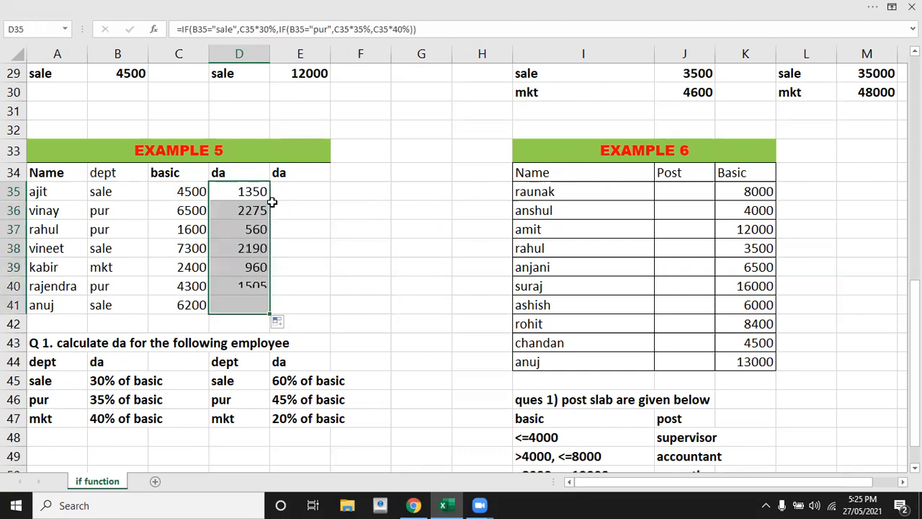
Step: Start the second da formula in E35 as =if(B35="sale",C35*60%, to give the sale department 60% of basic
click(304, 190)
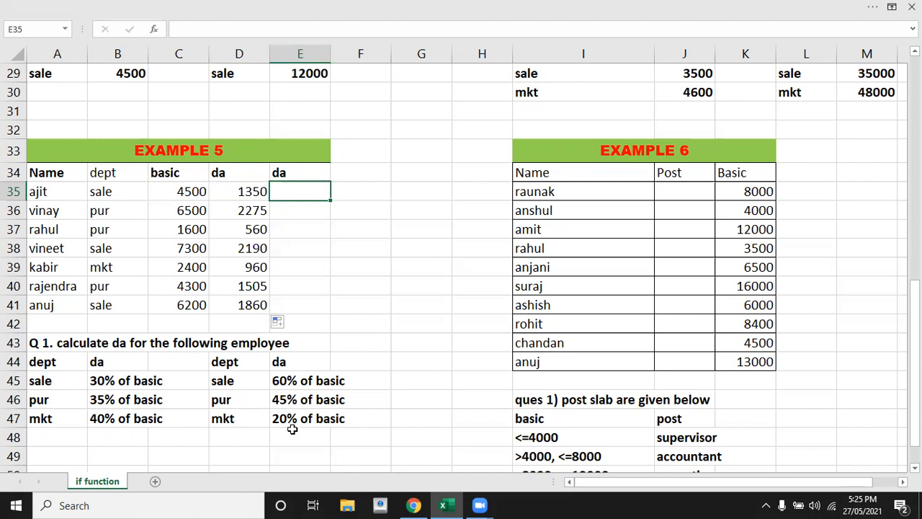
text(=)
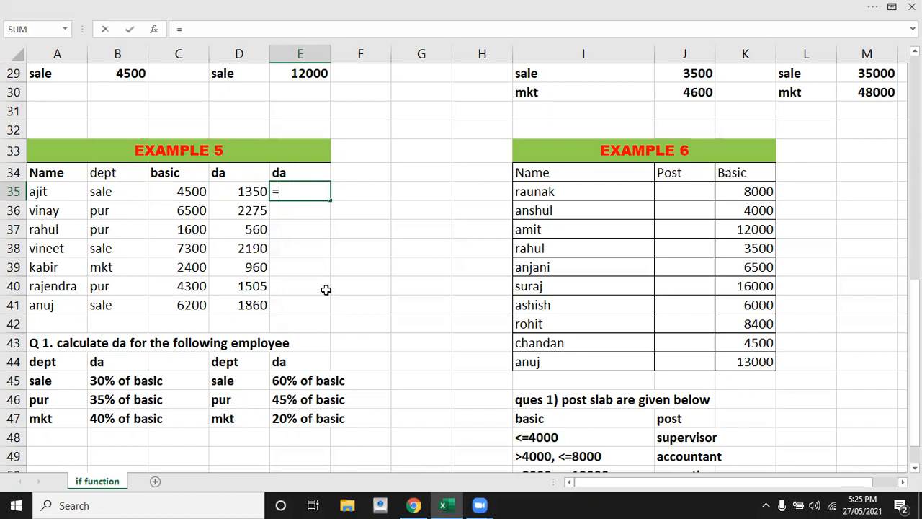
text(if)
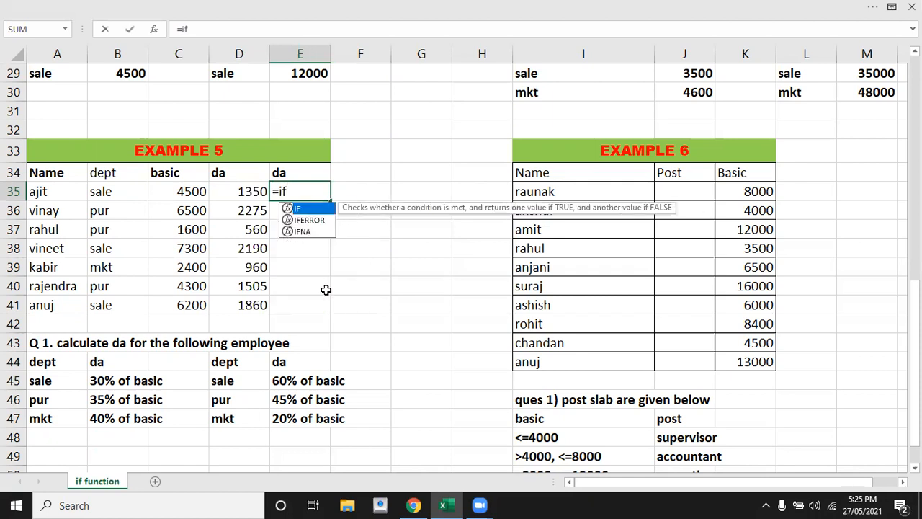
text(()
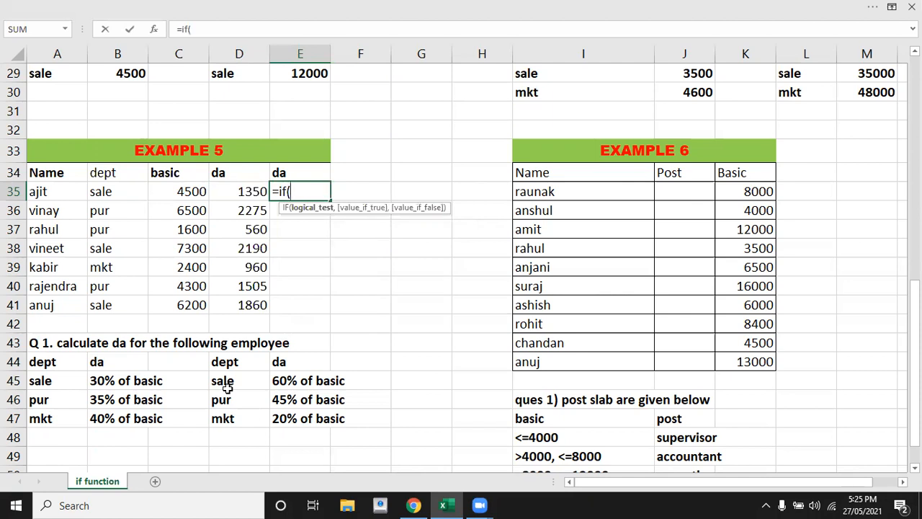
click(125, 192)
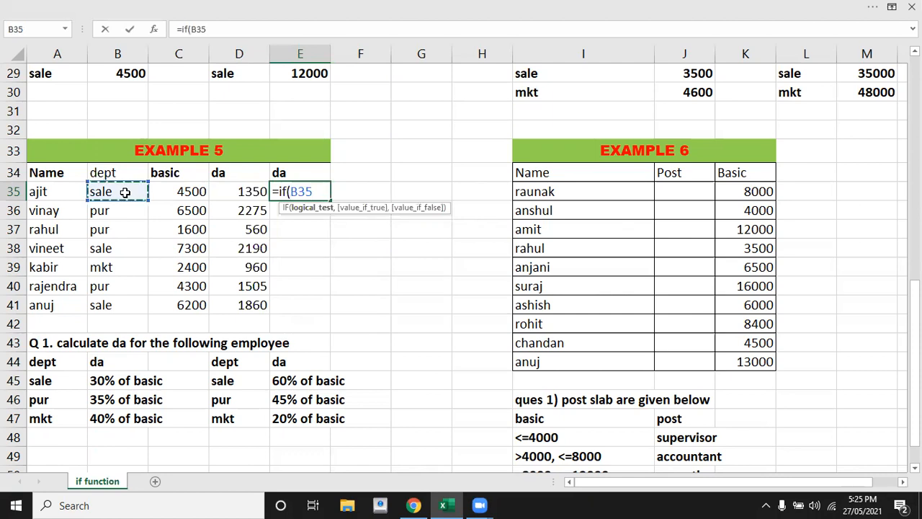
text(=)
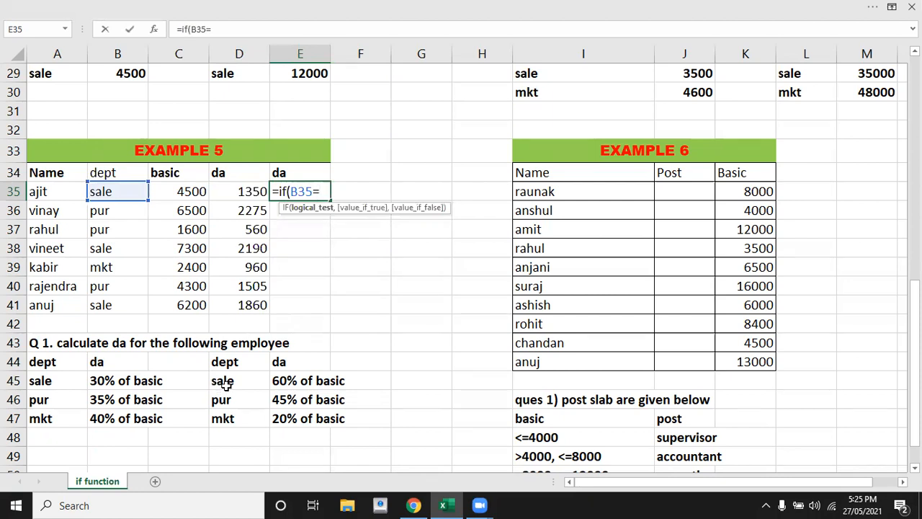
text(sale",)
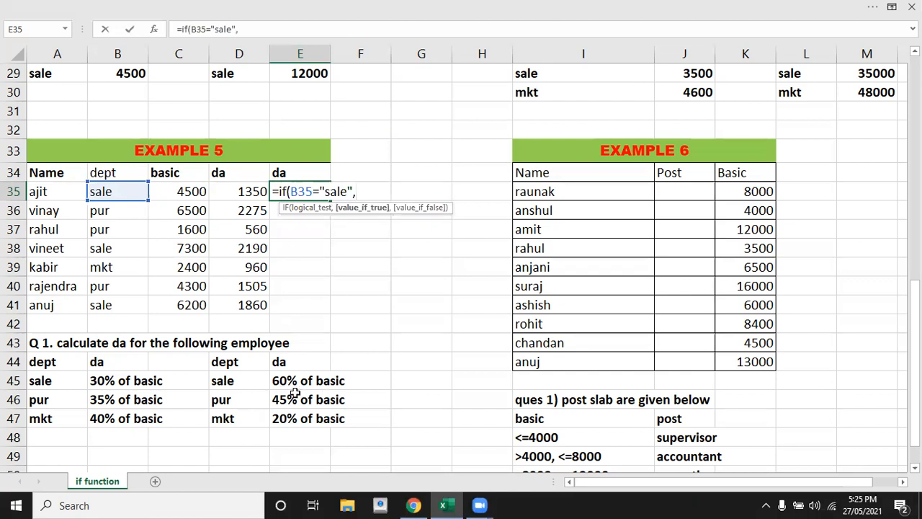
click(186, 191)
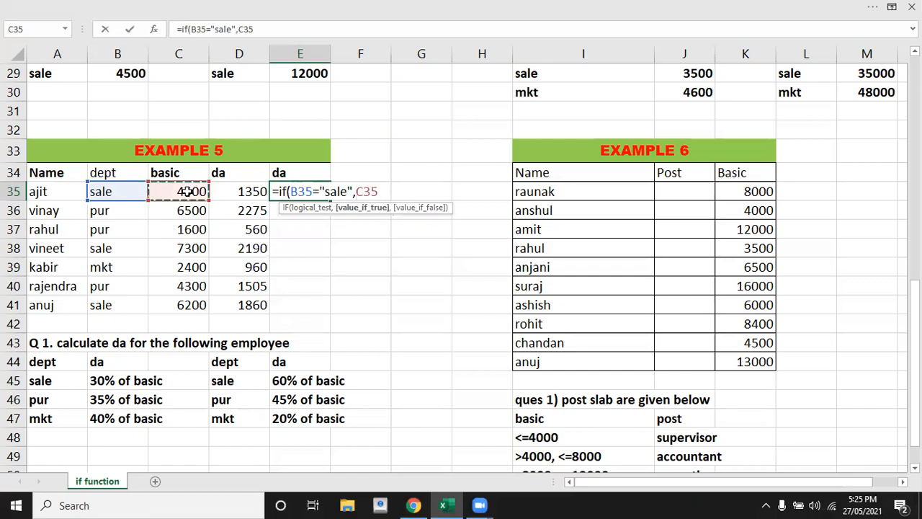
text(*60%)
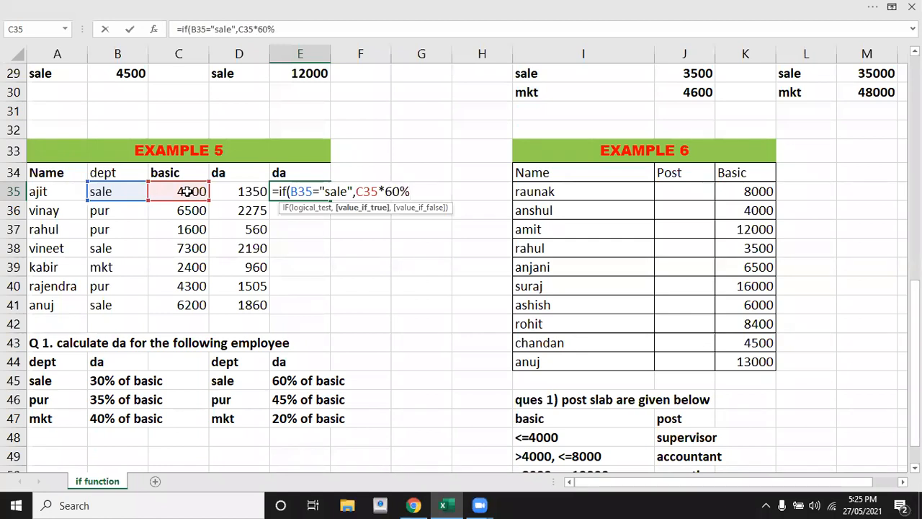
text(,)
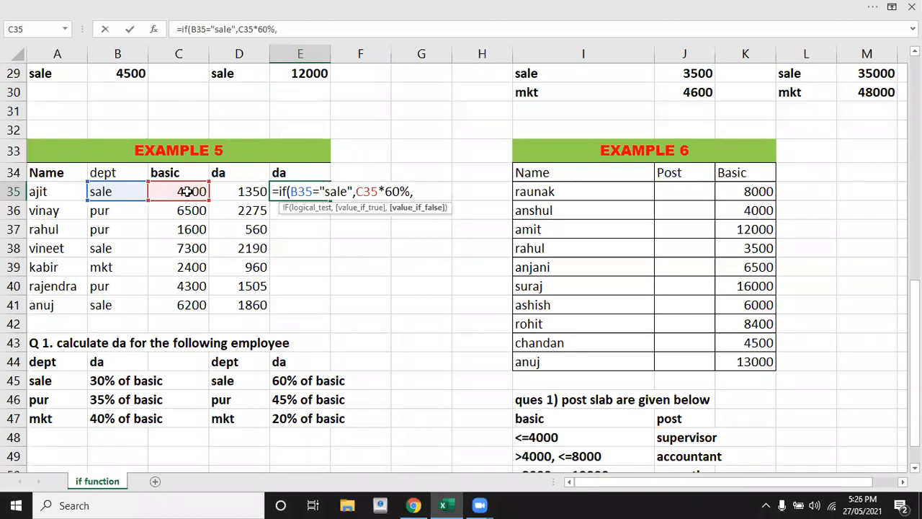
Step: Add a nested IF to the E35 formula with the condition B35="pur" and the result C35*45%
text(if)
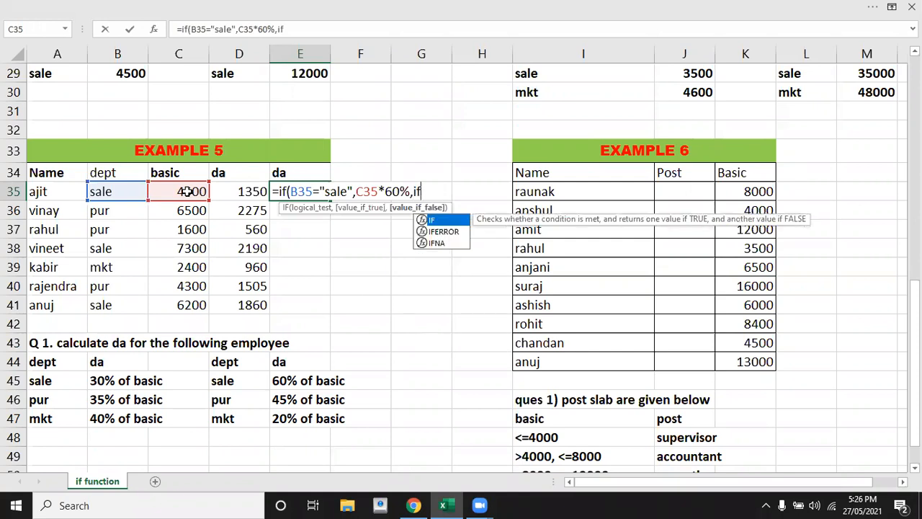
text(()
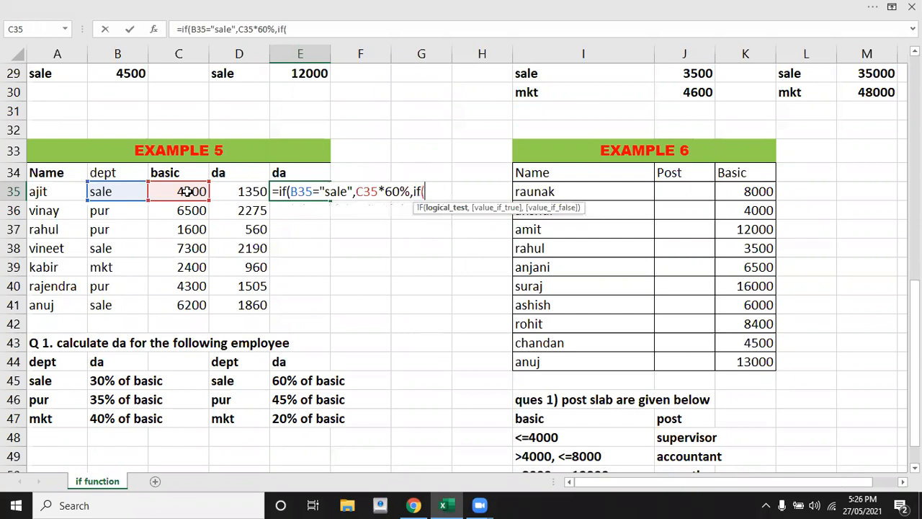
click(117, 191)
text(=)
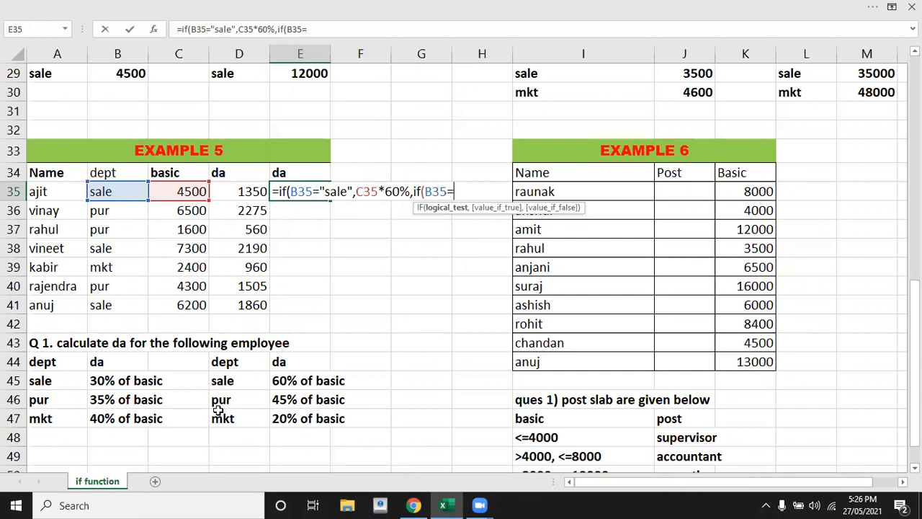
text("pur",)
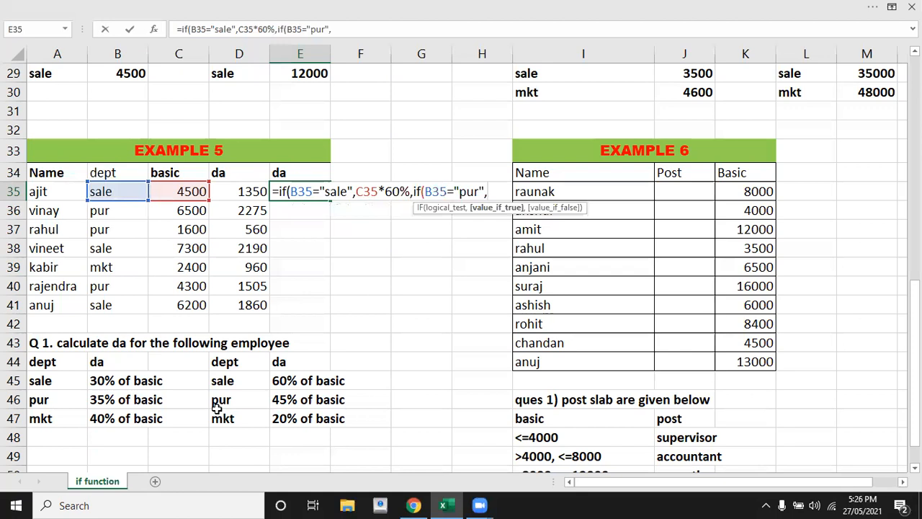
click(188, 189)
text(*45%)
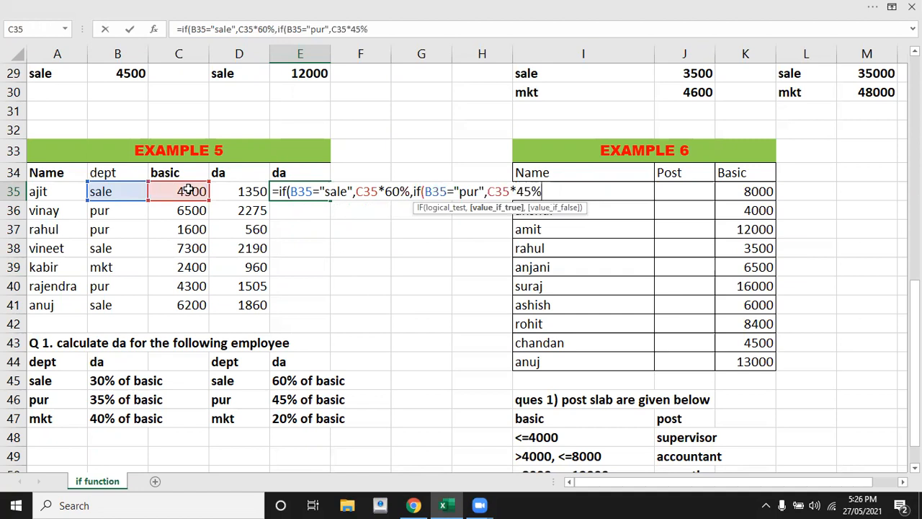
text(,)
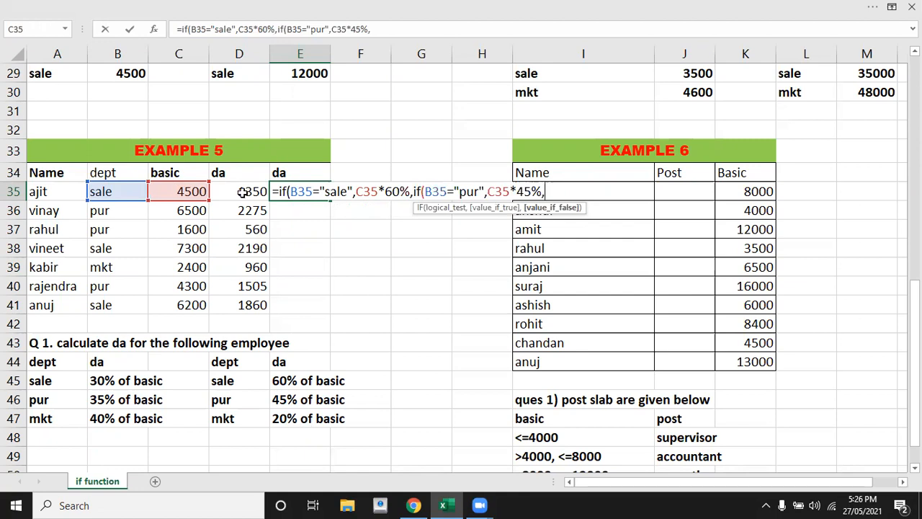
Step: Complete the E35 formula with C35*20% for the remaining department and fill it down through E41
click(180, 190)
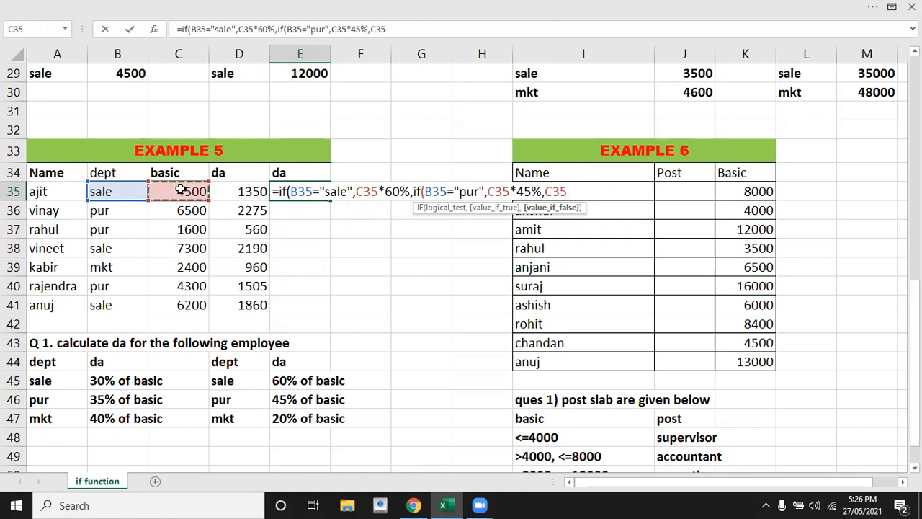
text(*20%)
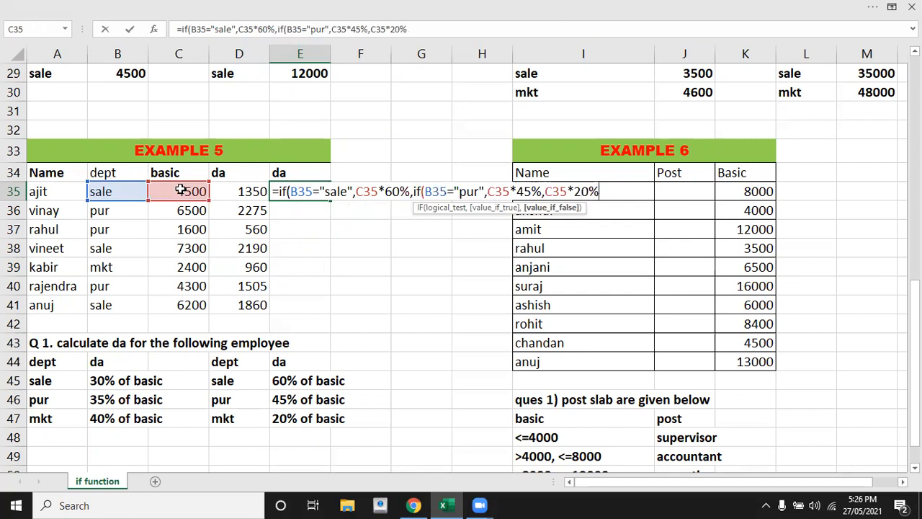
text()))
key(Return)
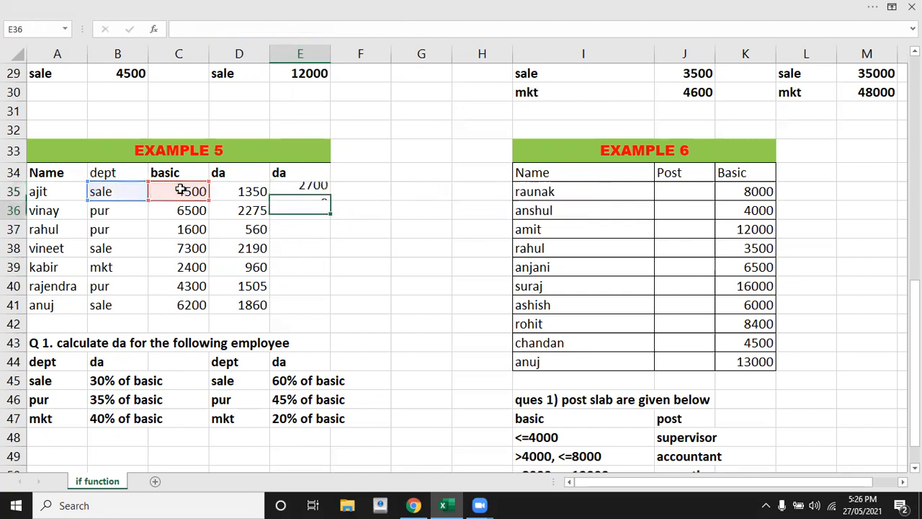
double_click(304, 193)
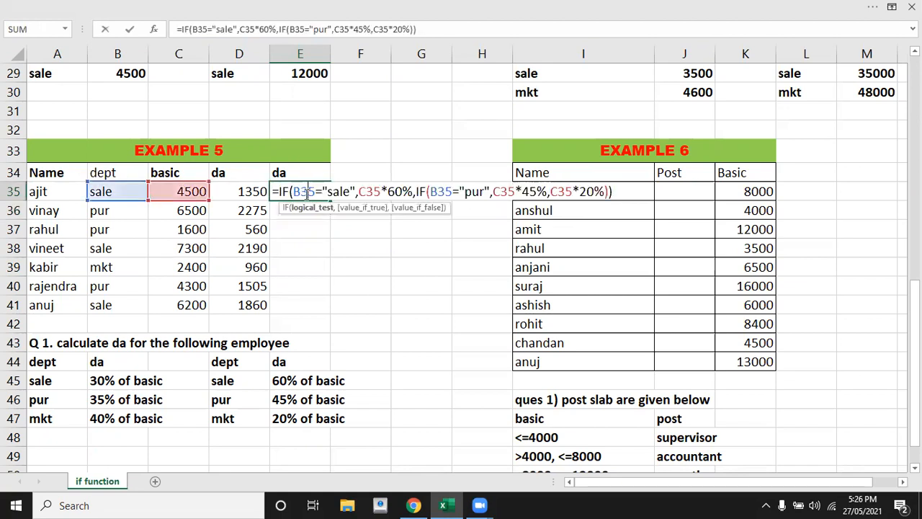
key(Escape)
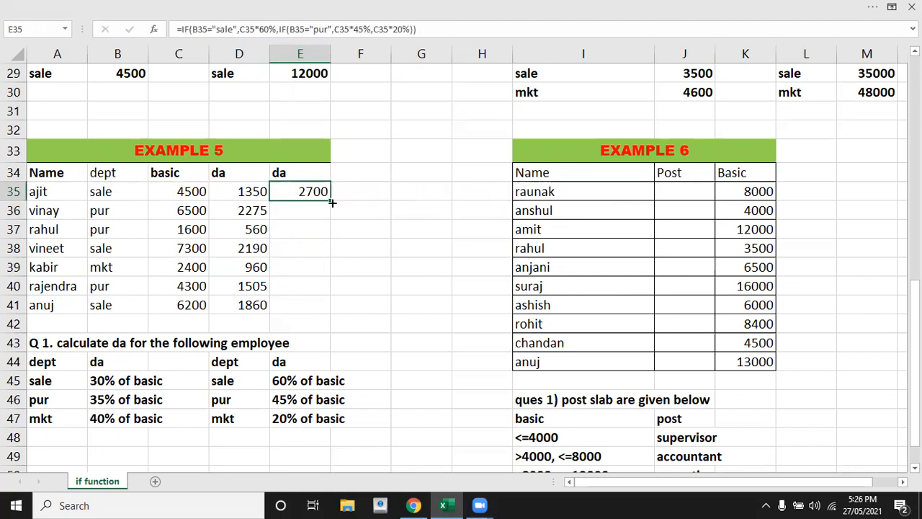
double_click(331, 204)
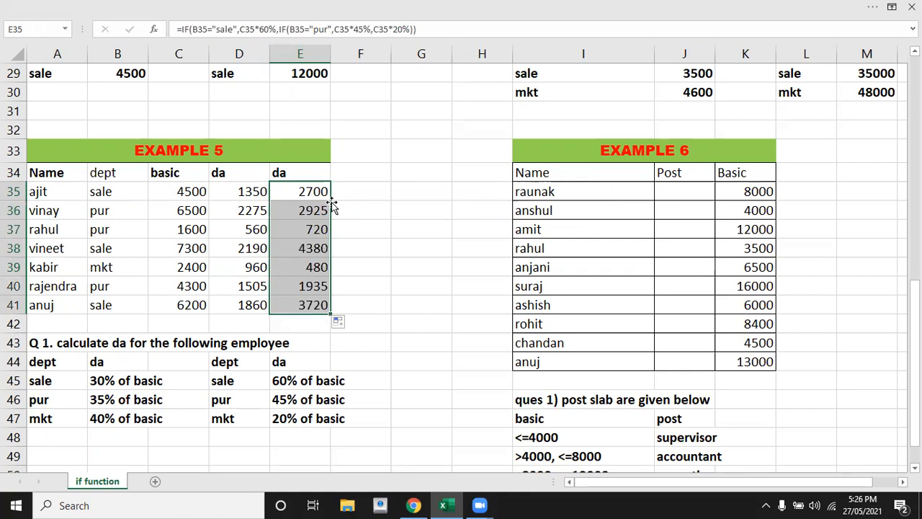
Step: Examine Example 6's Post and Basic columns and the basic-to-post slabs in rows 48 to 51
click(393, 232)
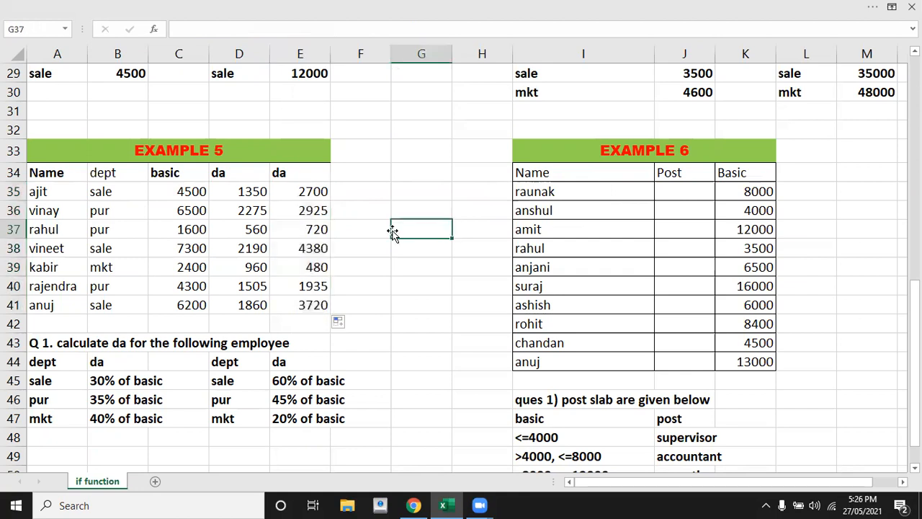
key(Right)
key(Right)
key(Right)
key(Right)
key(Right)
key(Right)
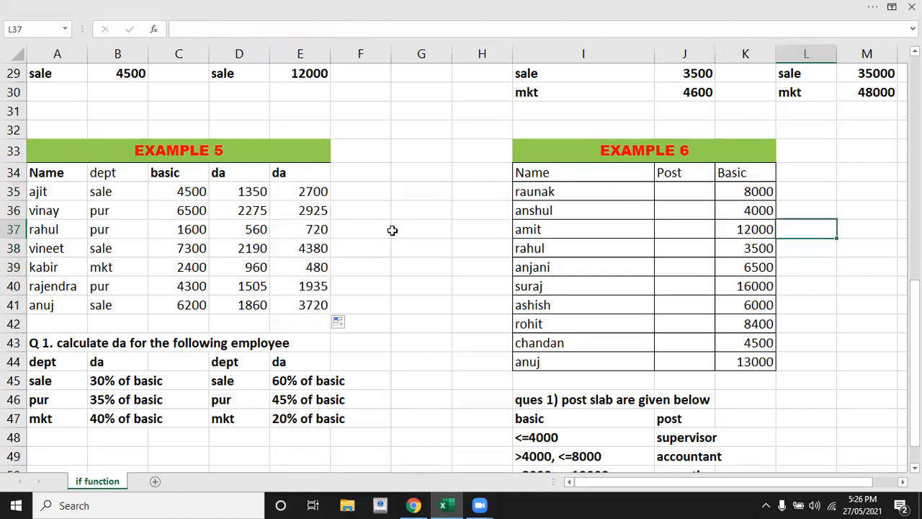
key(Right)
key(Right)
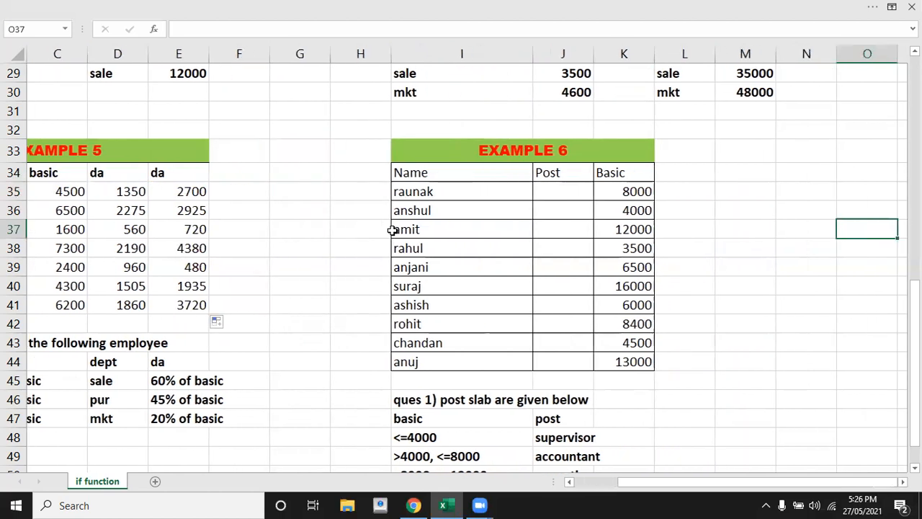
key(Down)
key(Down)
key(Down)
key(Down)
key(Down)
key(Down)
key(Down)
key(Down)
key(Down)
key(Down)
key(Down)
key(Down)
key(Down)
key(Down)
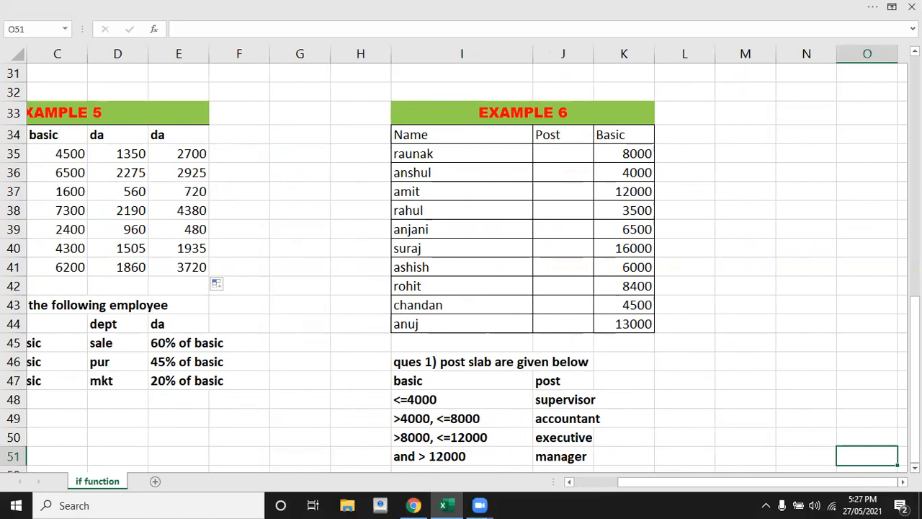
scroll(595, 428, down, 1)
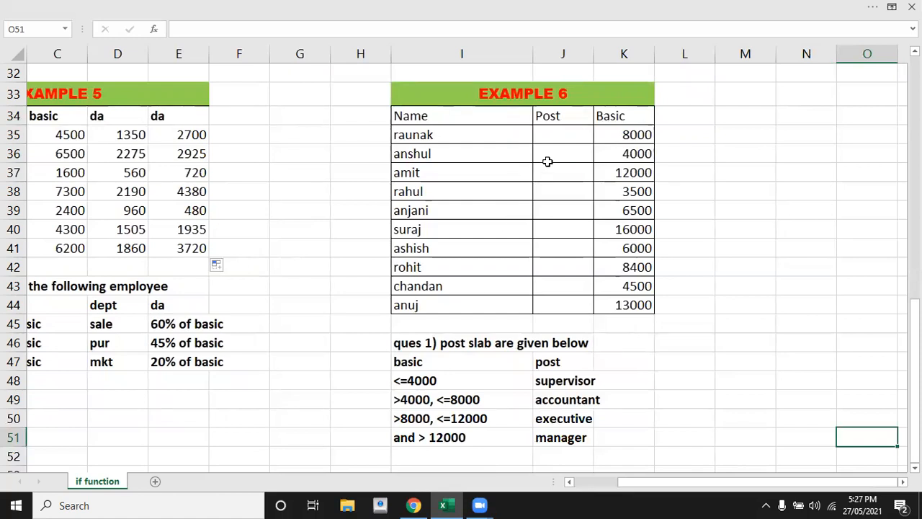
click(556, 138)
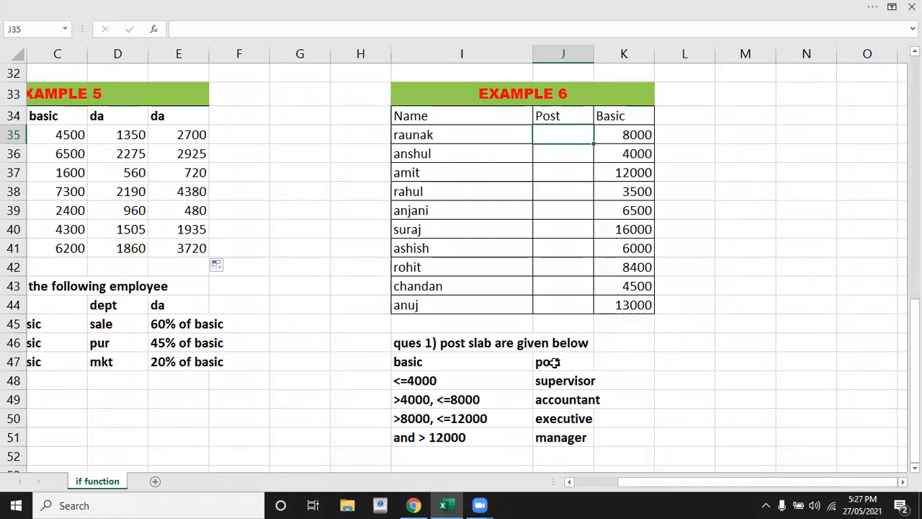
click(633, 131)
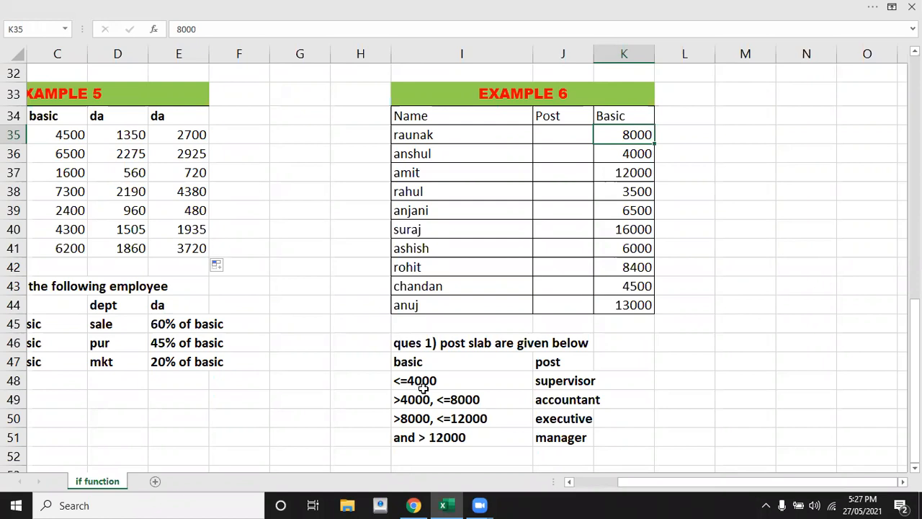
click(575, 380)
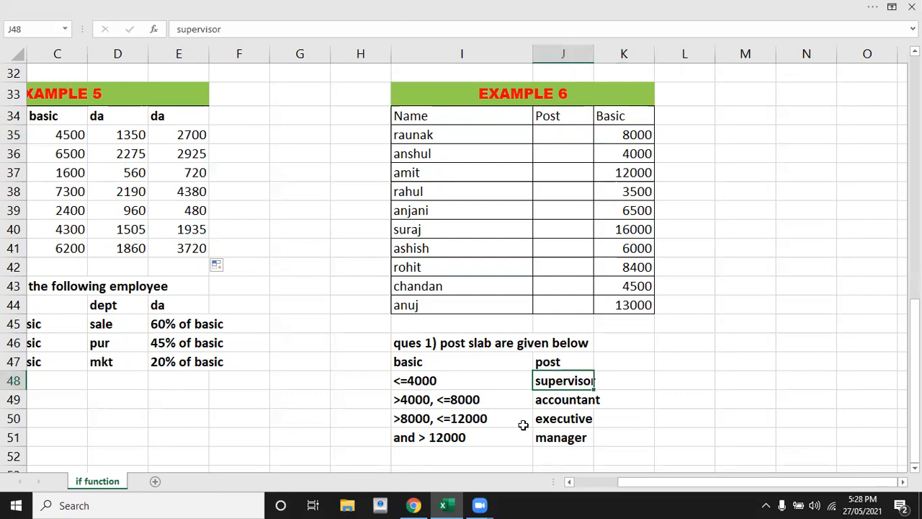
click(445, 442)
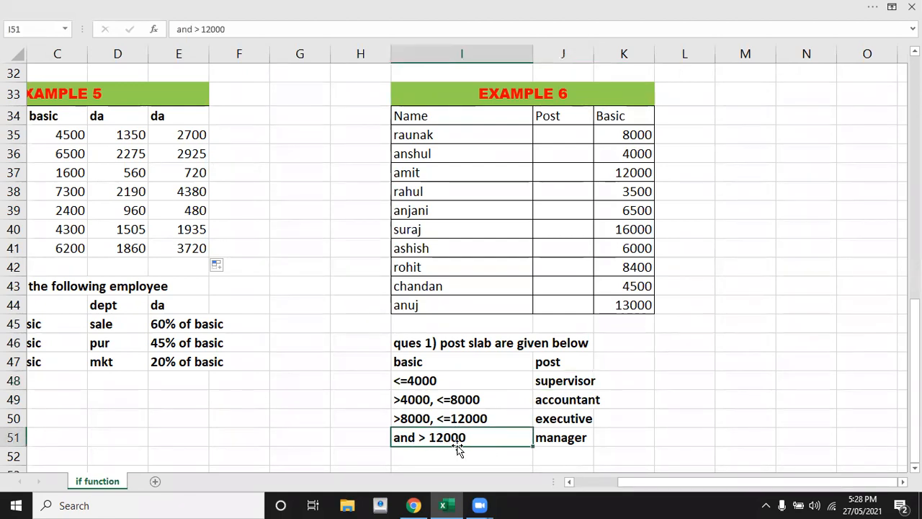
click(556, 433)
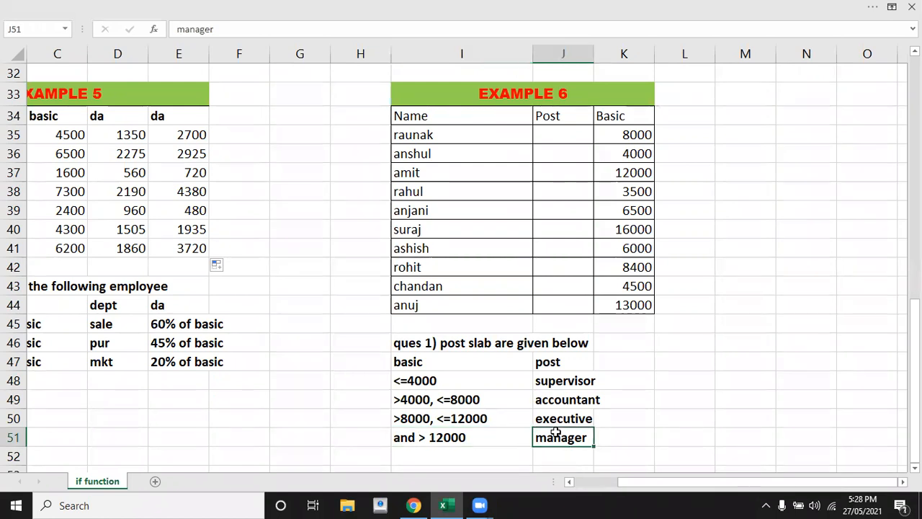
click(430, 381)
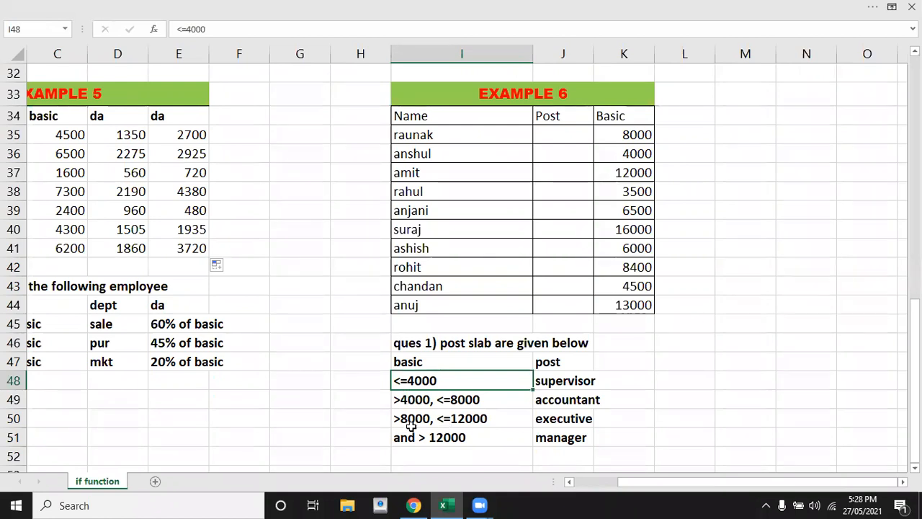
Step: Start the Post formula in J35 as =if(K35<=4000,"supervisor", for the lowest basic slab
click(556, 137)
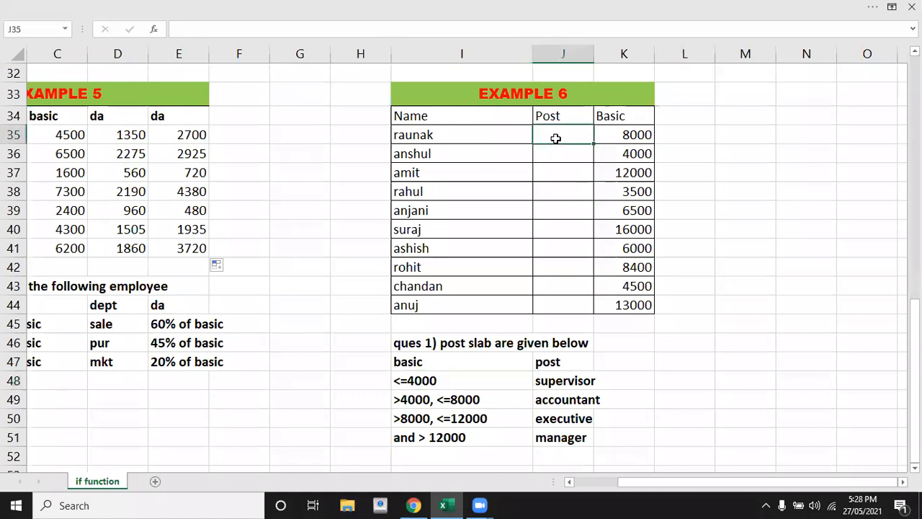
text(=)
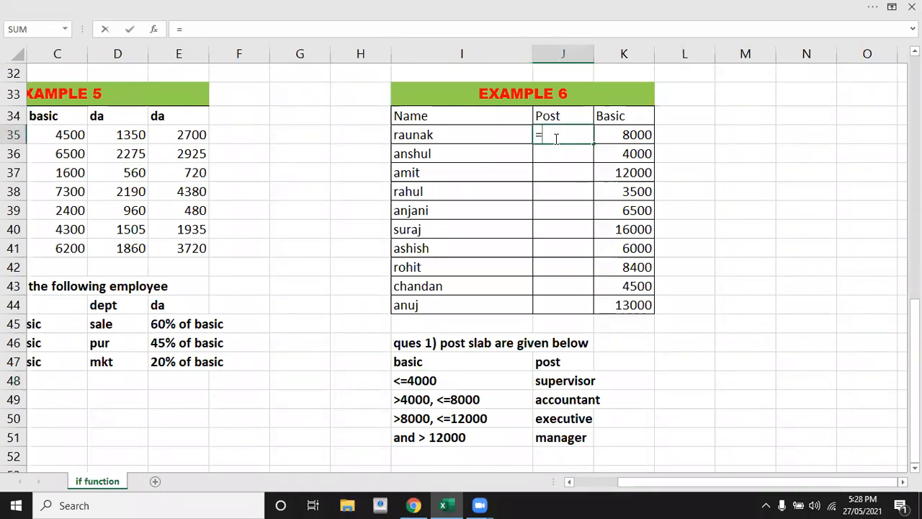
text(if()
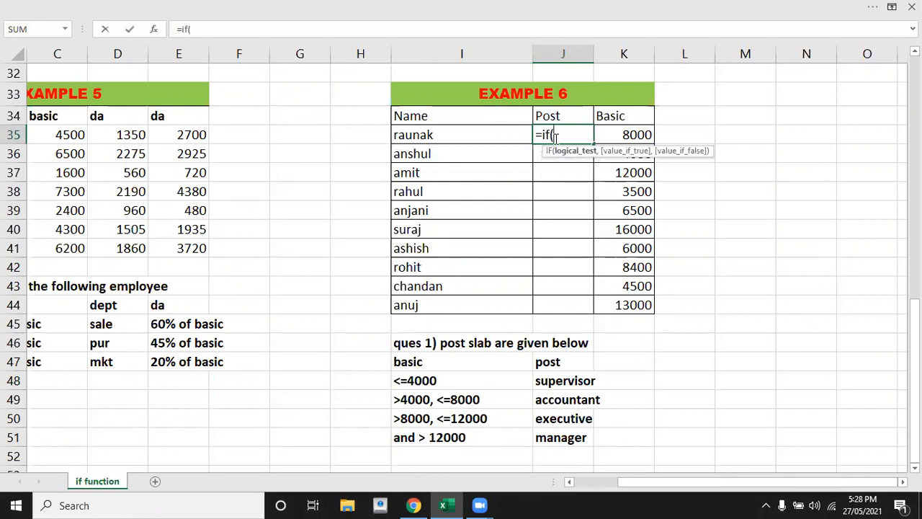
click(629, 134)
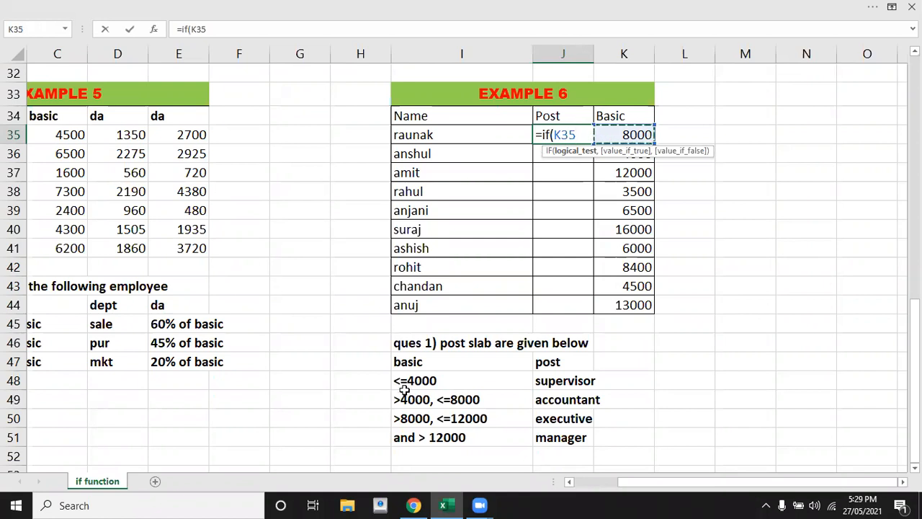
text(<=4000)
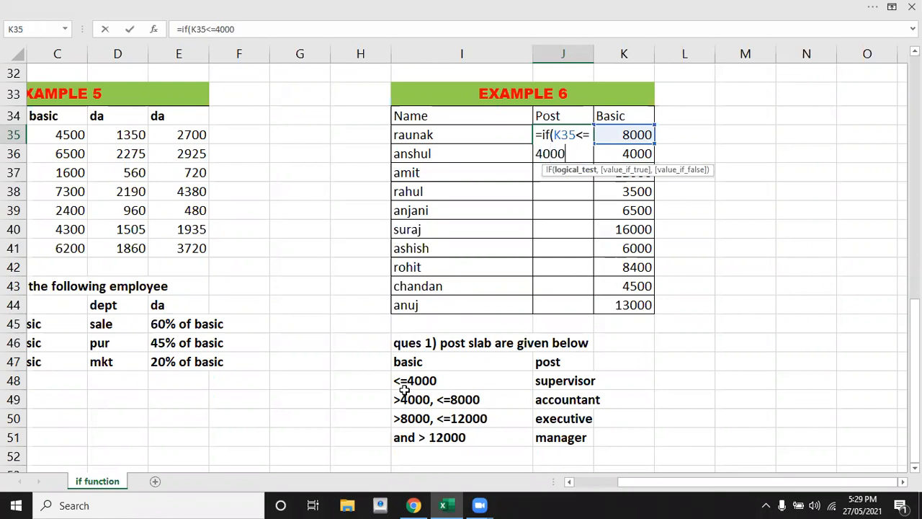
text(,)
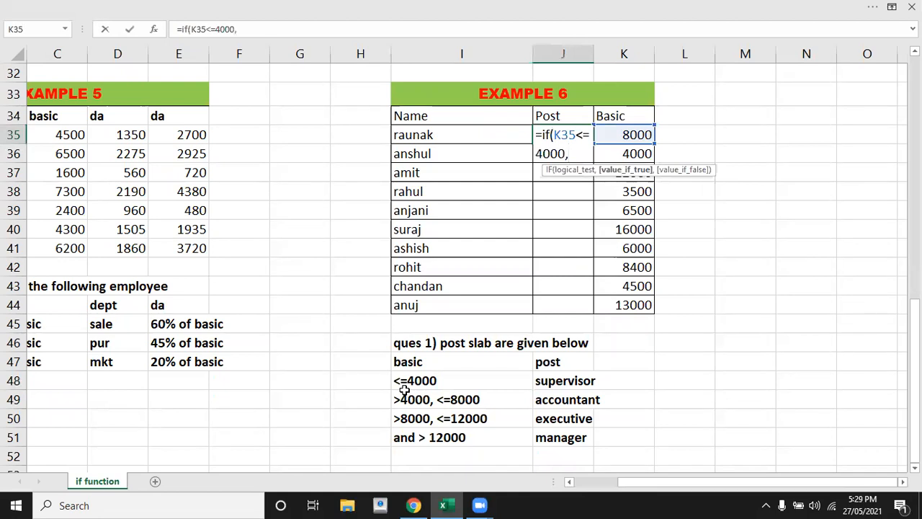
text("supervisor)
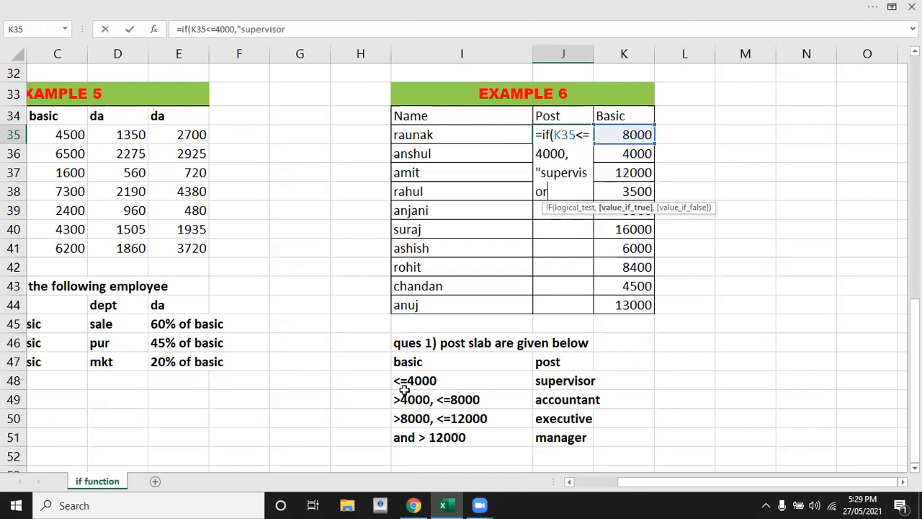
text(",)
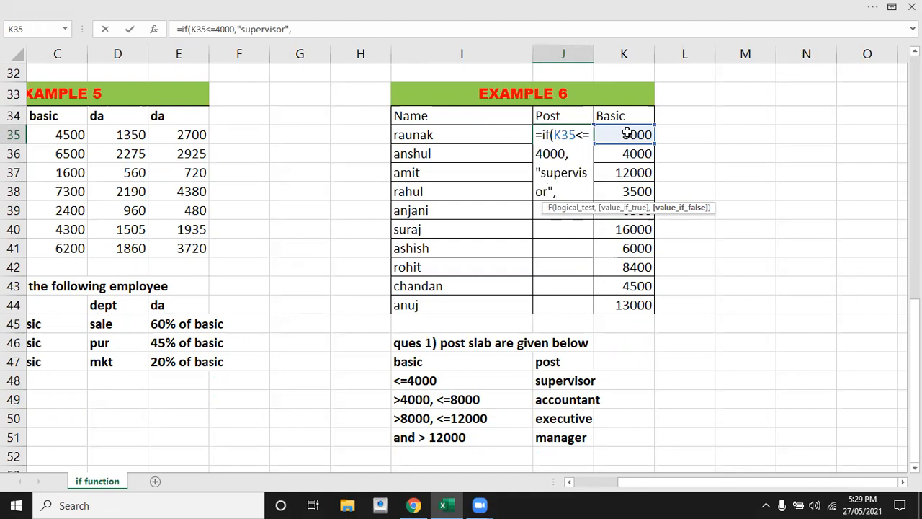
Step: Add a nested IF to the J35 formula with the condition K35<=8000 and the result "accountant"
text(if)
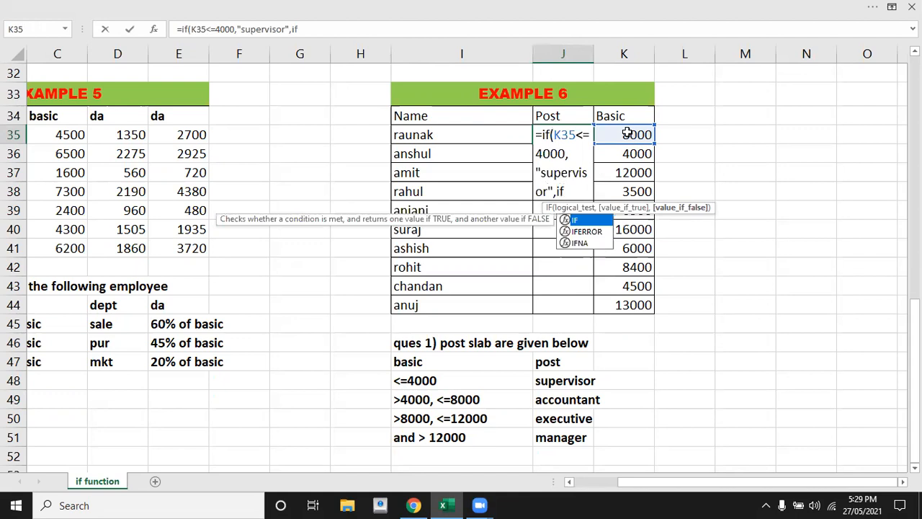
text(()
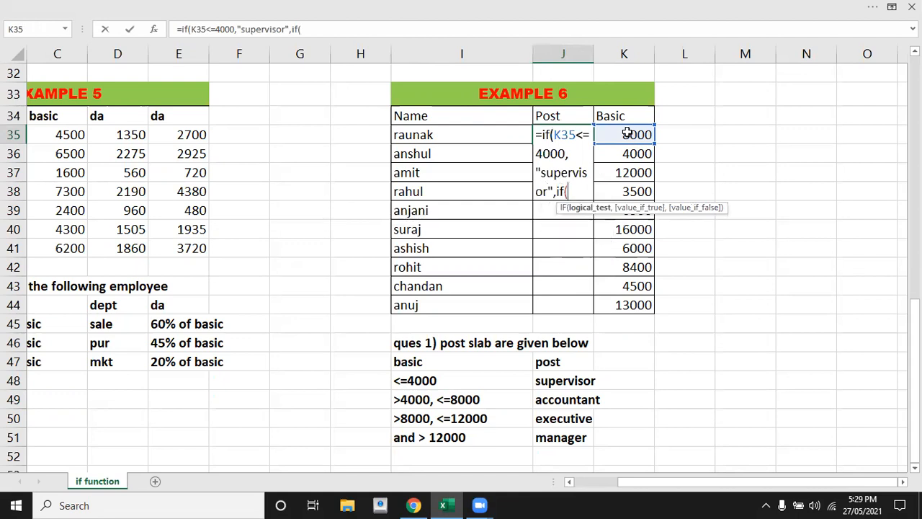
click(627, 132)
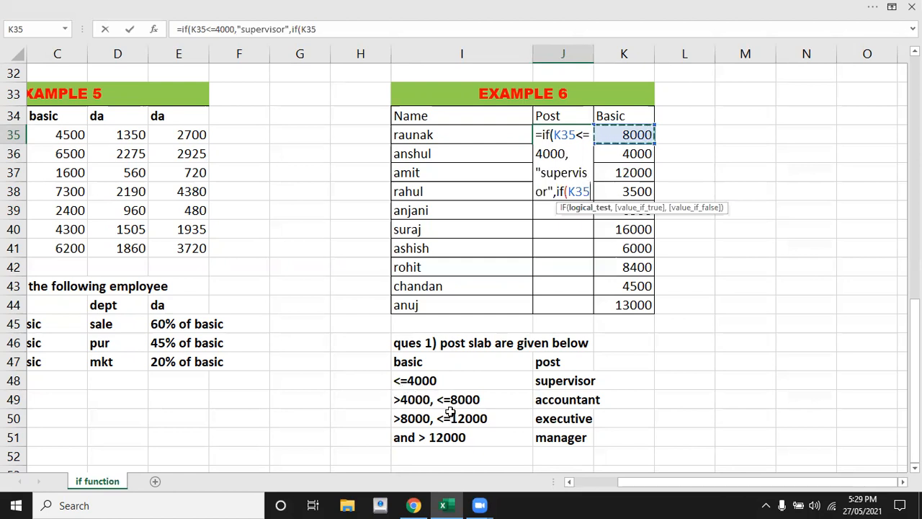
text(<=)
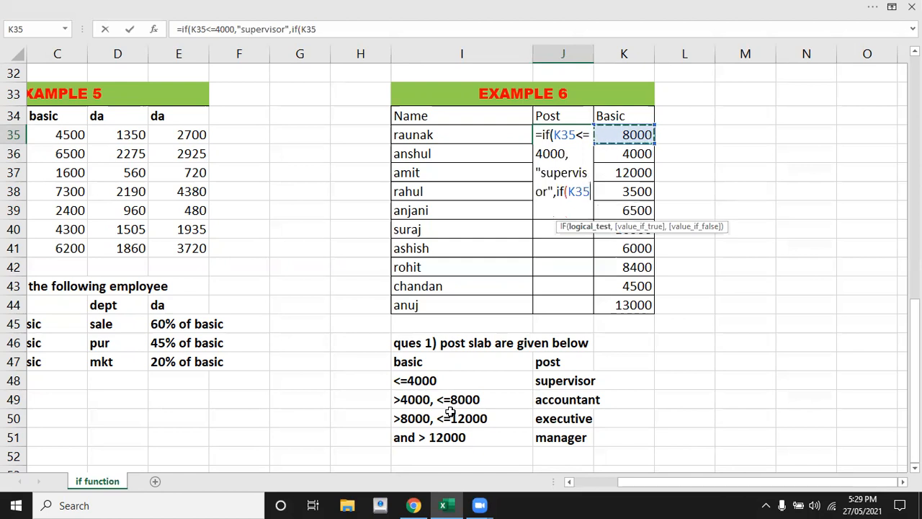
text(8000)
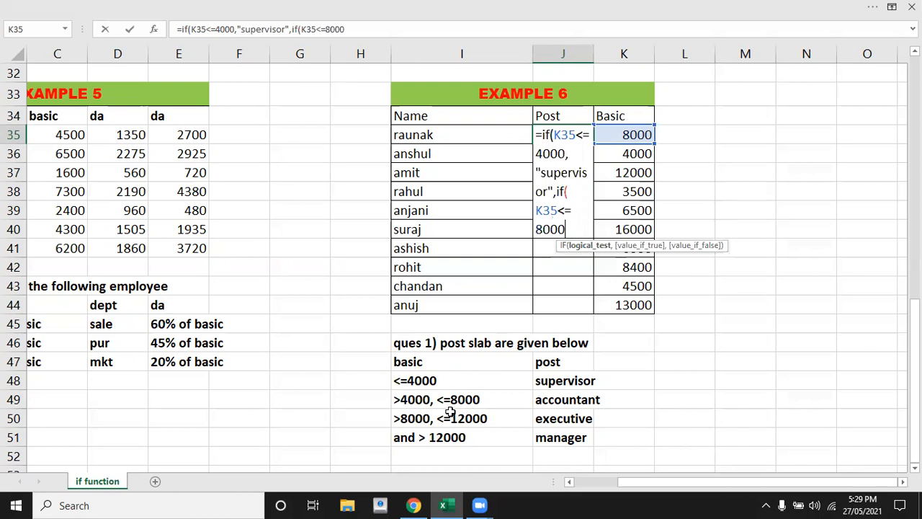
text(,)
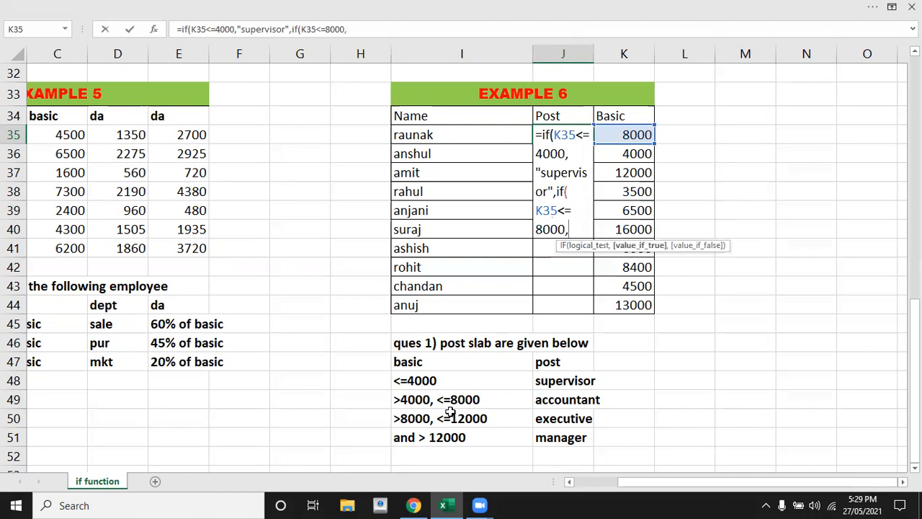
text("a)
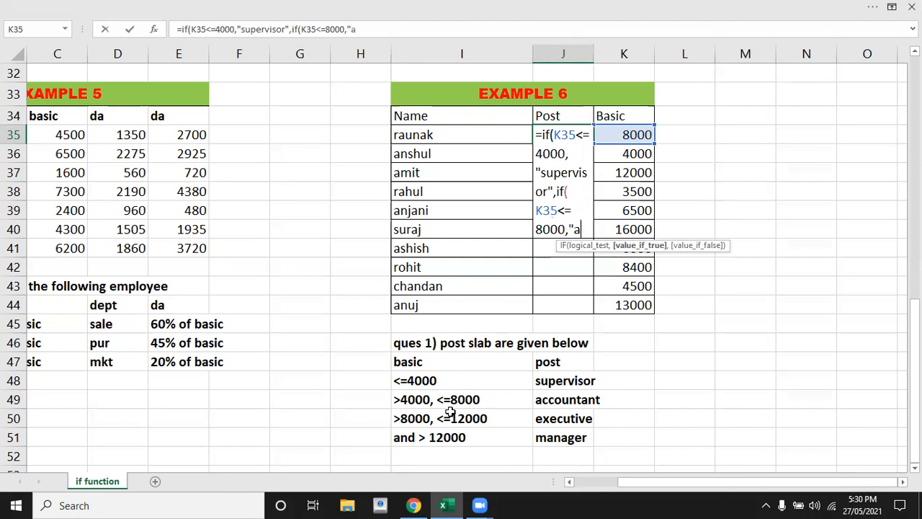
text(ccoun)
text(ta)
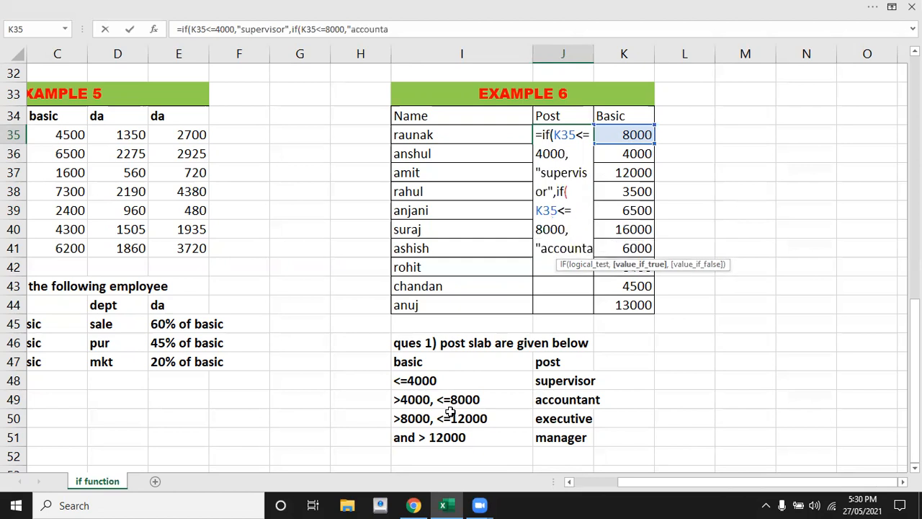
text(nt")
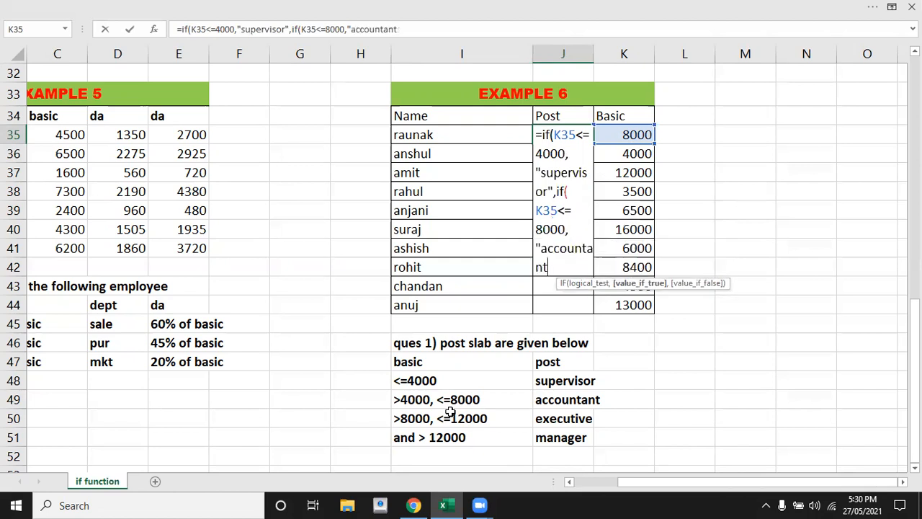
text(,)
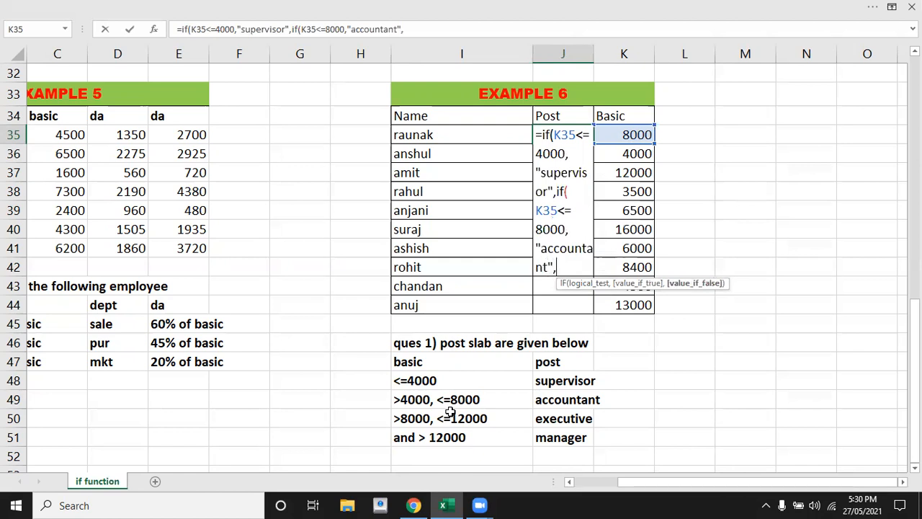
Step: Add a third nested IF to the J35 formula with the condition K35<=12000 and the result "executive"
text(if()
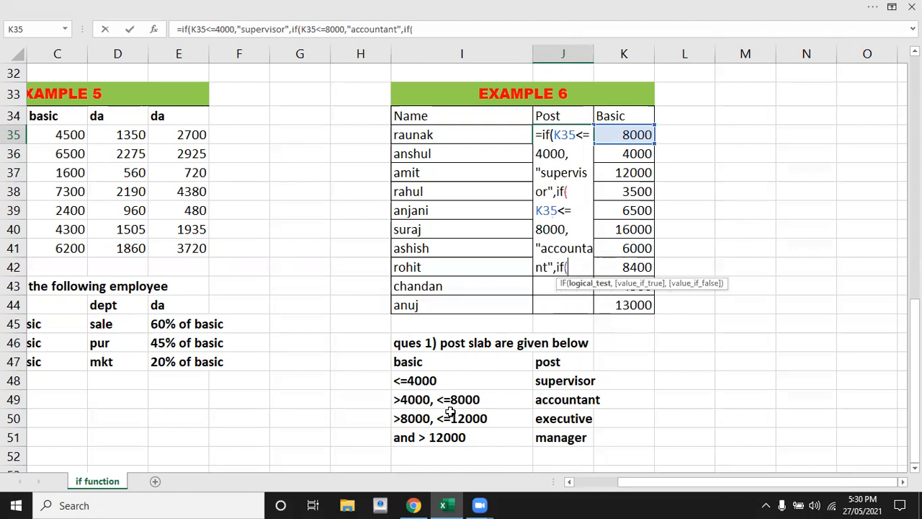
click(626, 134)
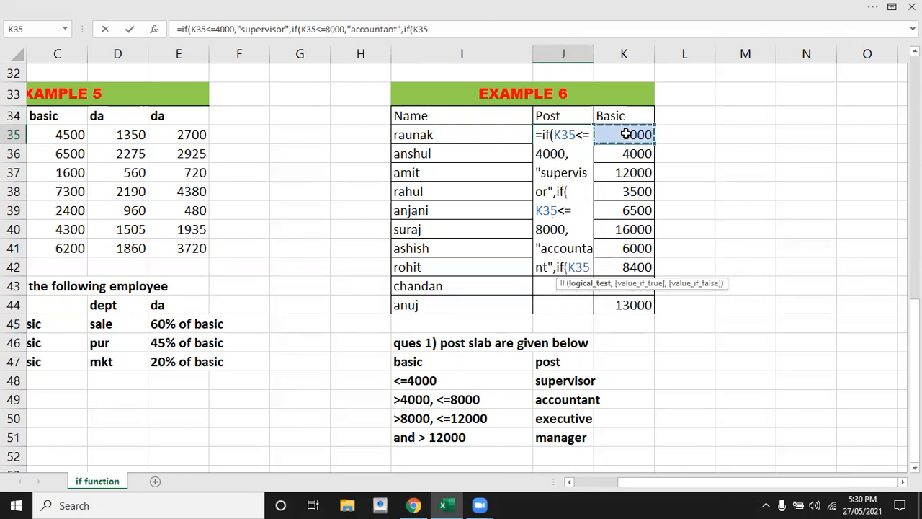
text(<=)
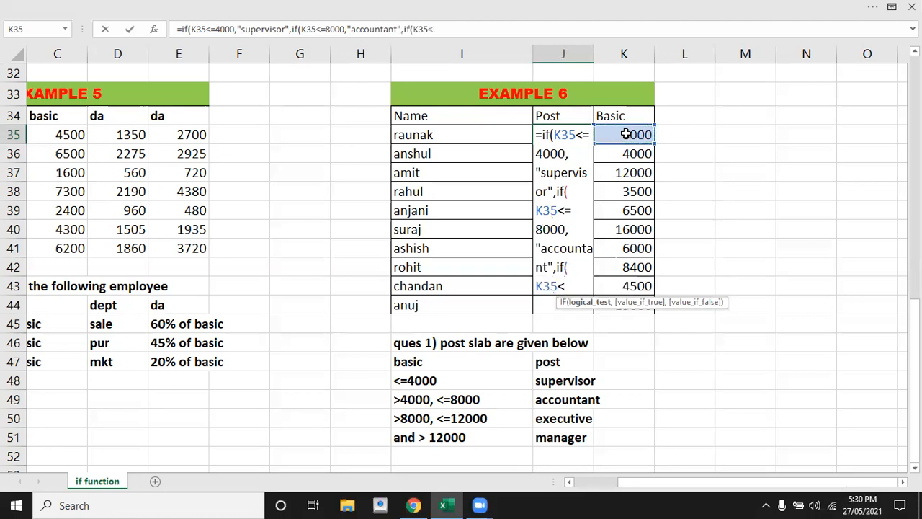
text(12000)
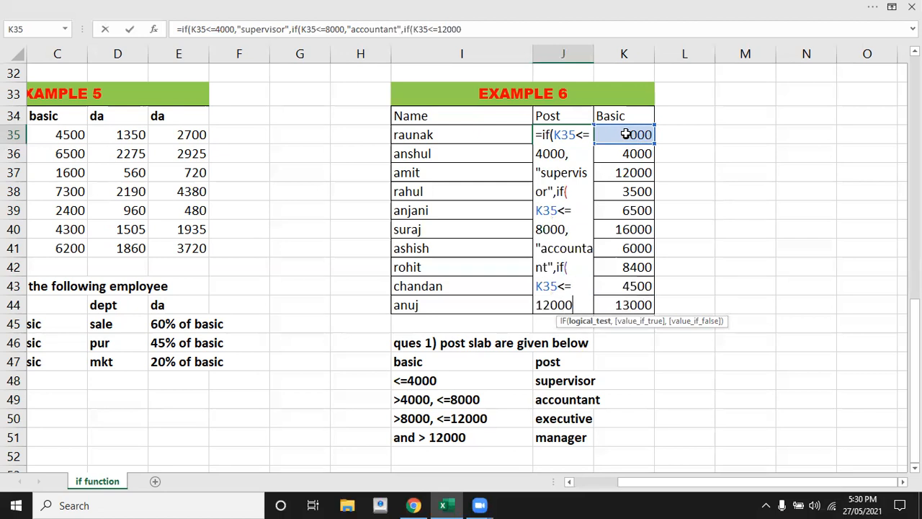
text(,)
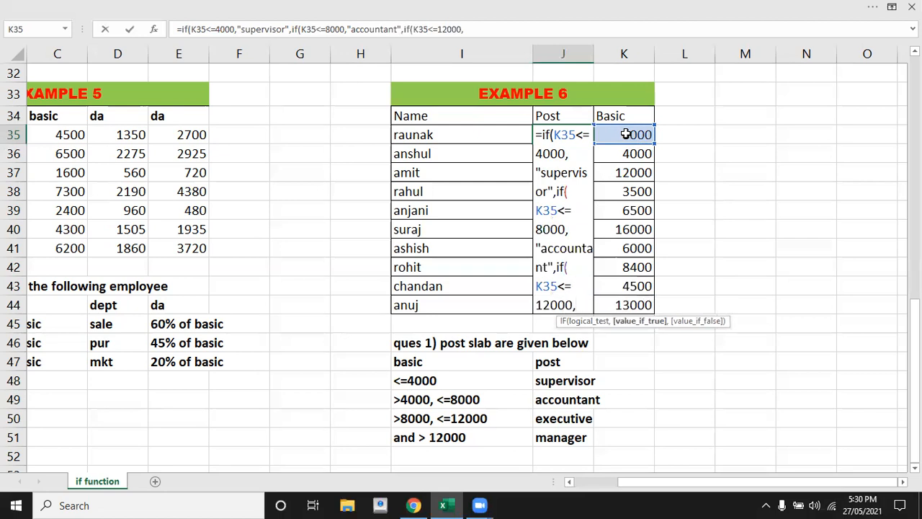
text("executiv)
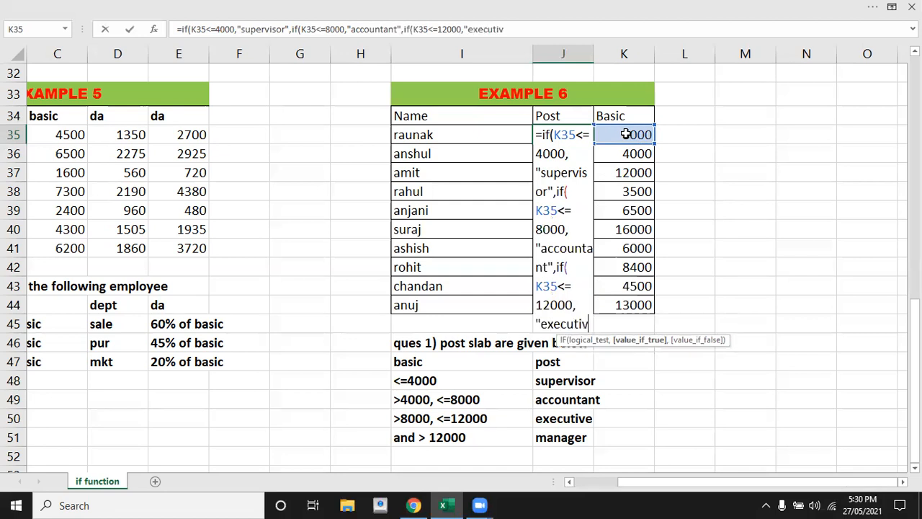
text(e")
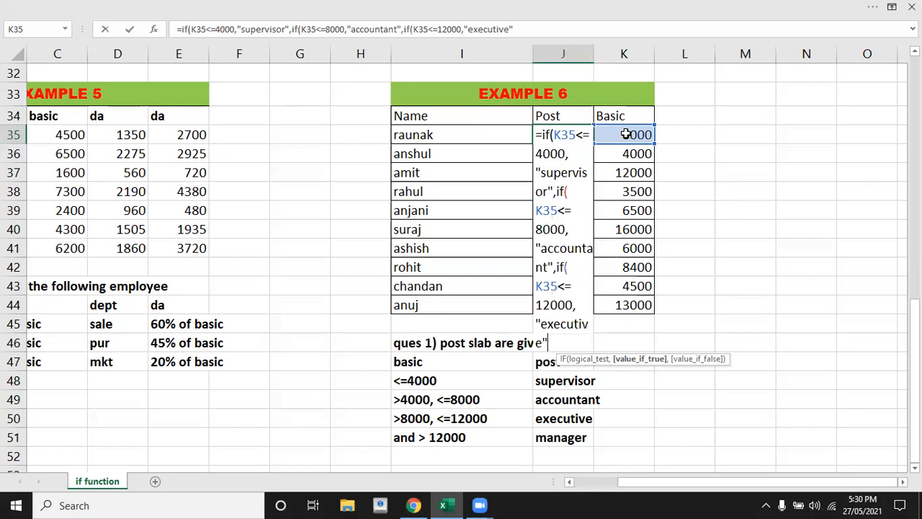
text(,)
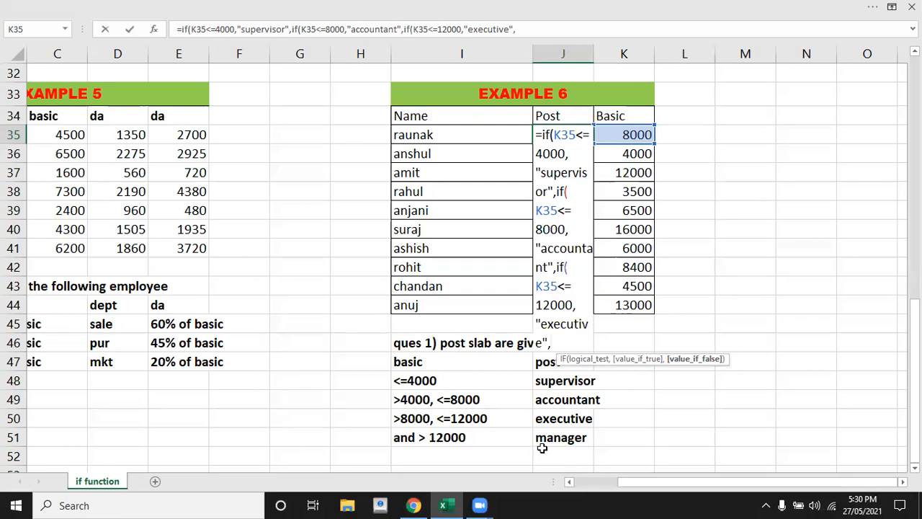
Step: Complete the J35 formula with "manager" for all remaining basics and enter it, accepting the suggested bracket correction
text("manager)
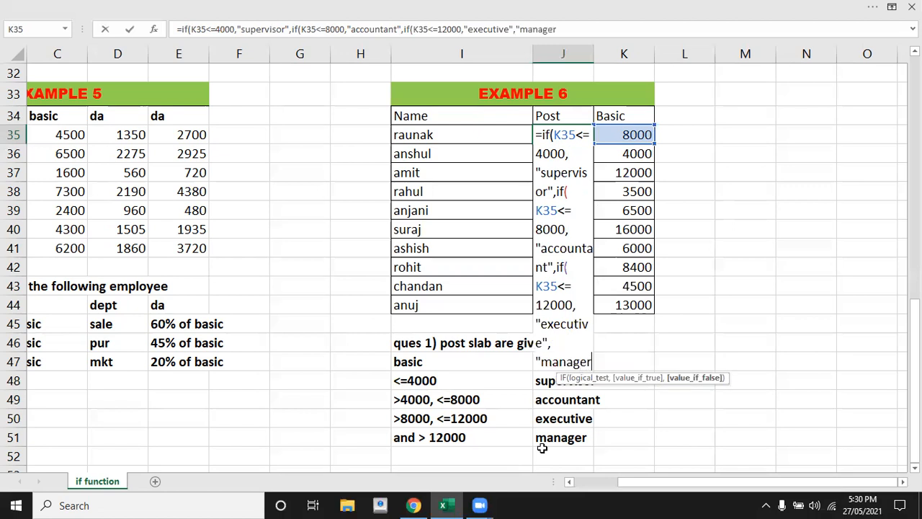
text(")
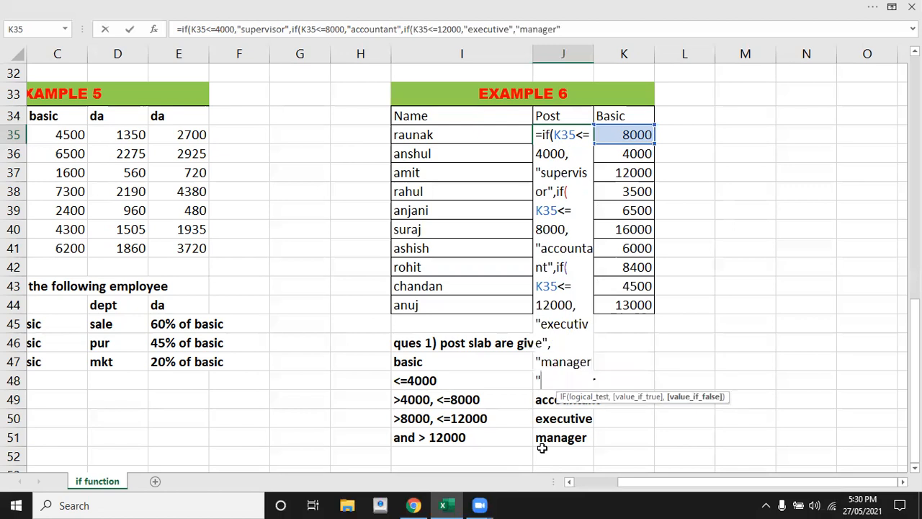
text()))))
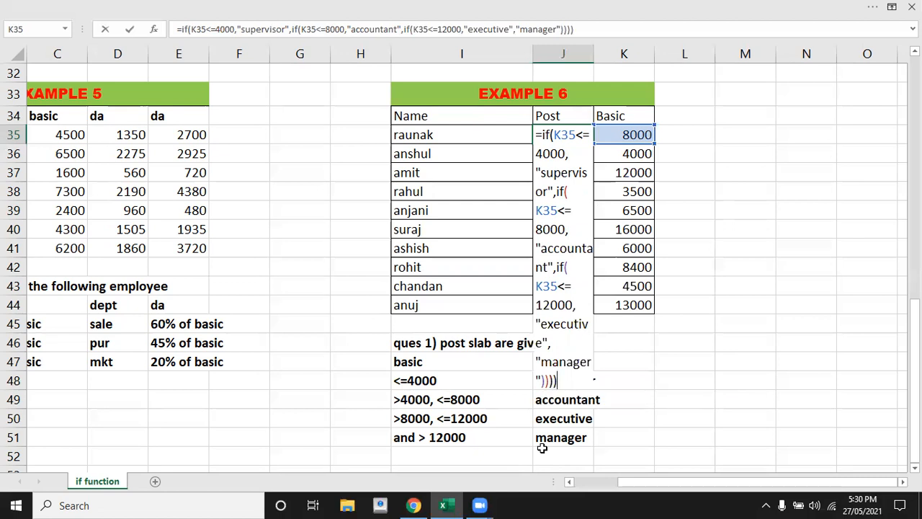
key(Return)
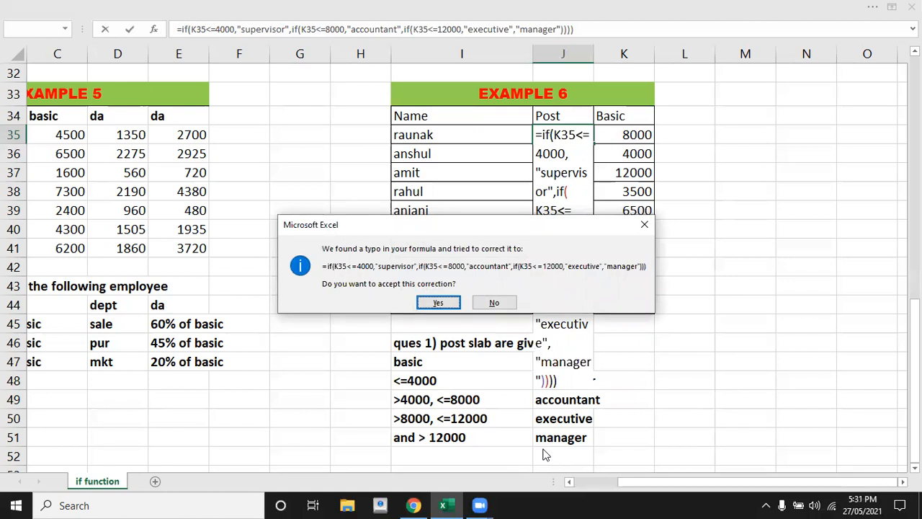
key(Return)
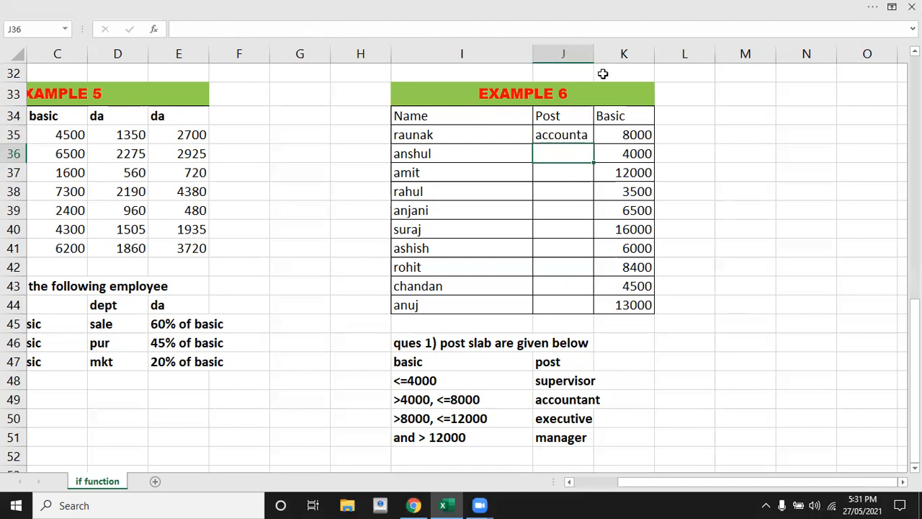
Step: Widen column J to fit the post names and fill the J35 formula down through J44
drag(593, 60, 623, 59)
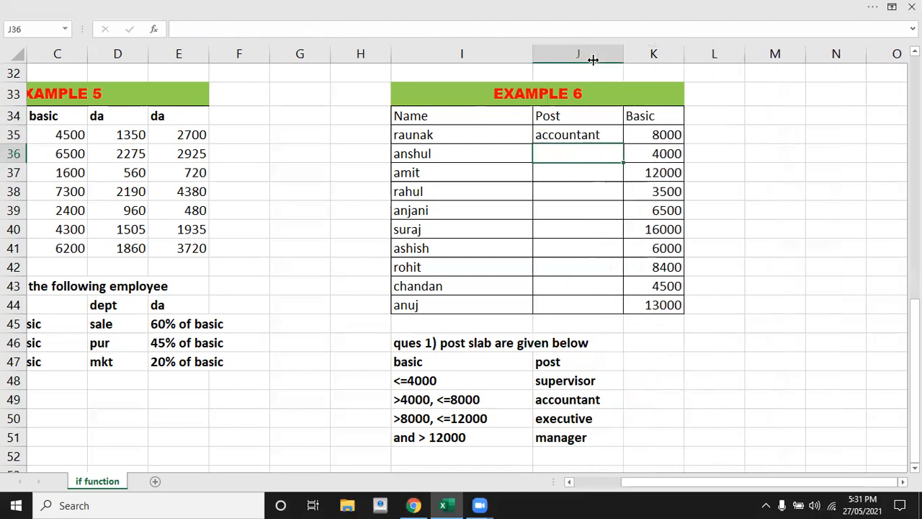
click(597, 134)
double_click(624, 145)
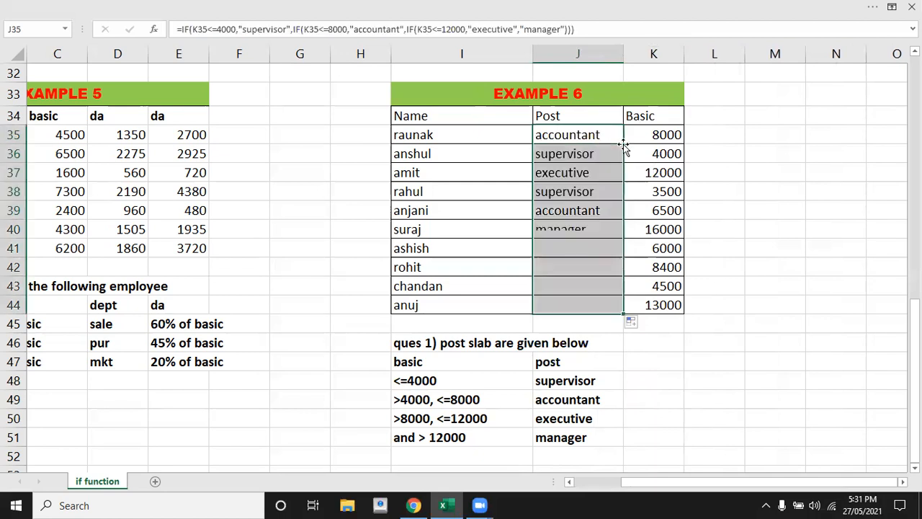
click(656, 135)
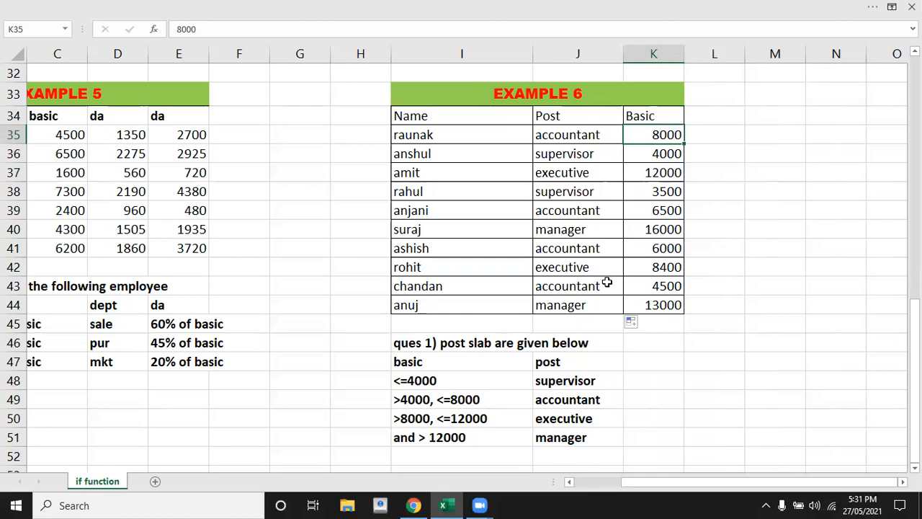
Step: Return to the top of the sheet and look over the results of Examples 1 and 2
key(Up)
key(Up)
key(Up)
key(Up)
key(Up)
key(Up)
key(Up)
key(Up)
key(Up)
key(Up)
key(Up)
key(Up)
key(Up)
key(Up)
key(Up)
key(Up)
key(Up)
key(Up)
key(Up)
key(Up)
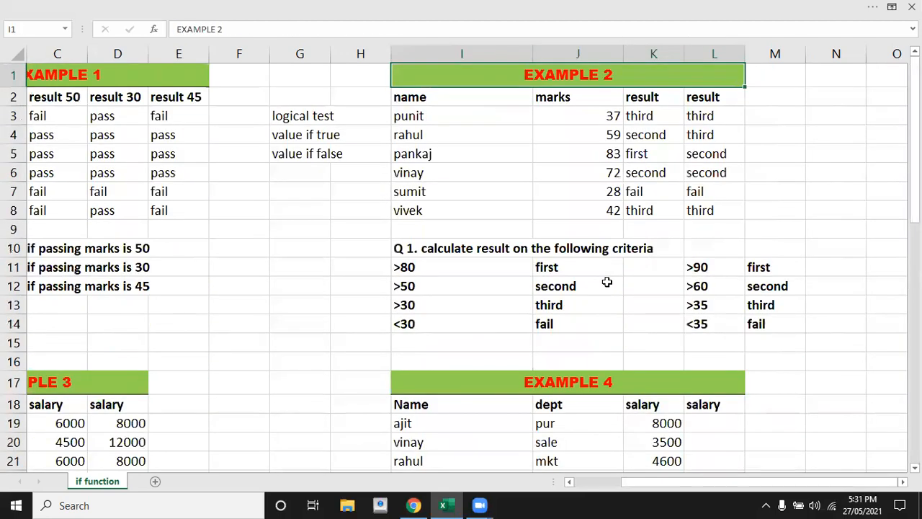
key(Left)
key(Left)
key(Left)
key(Down)
key(Down)
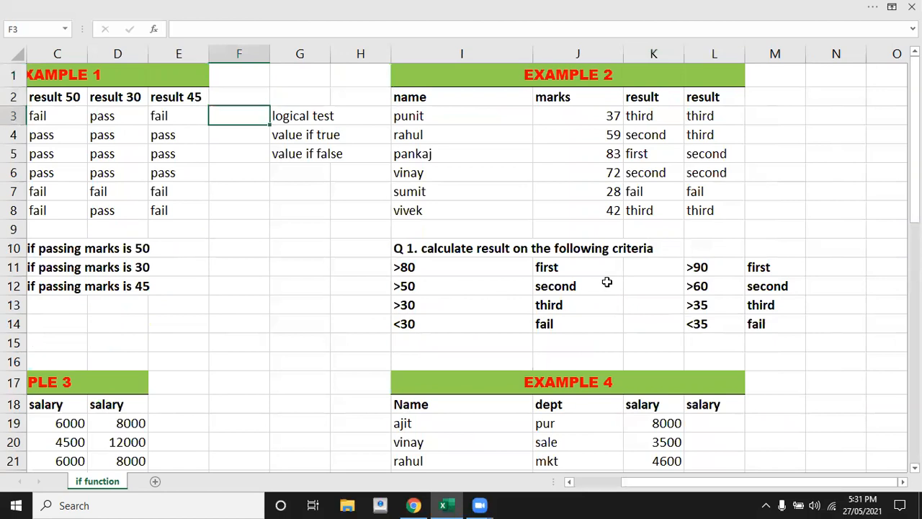